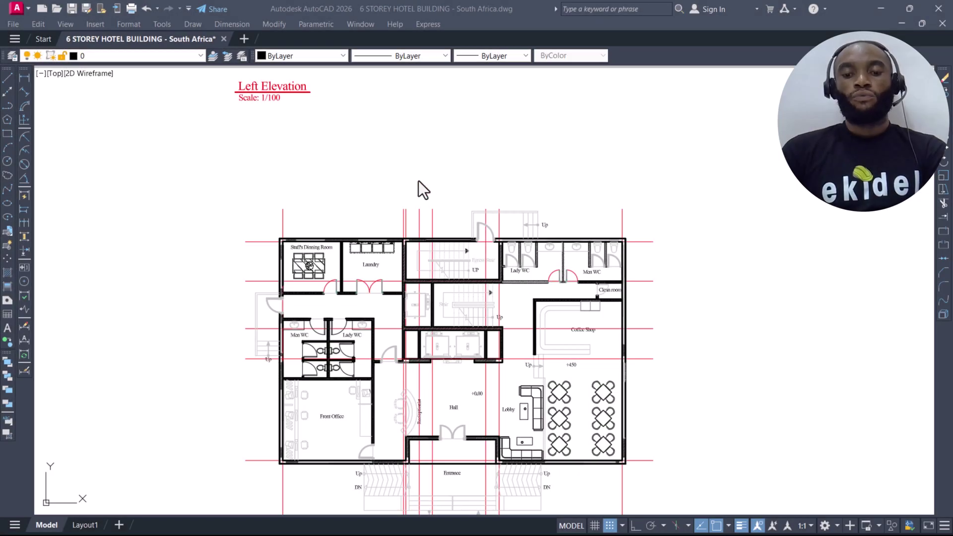
- Review the ground floor plan and the elevations, then examine the wall corner at the Staff's Dinning Room
scroll(403, 231, "up", 3)
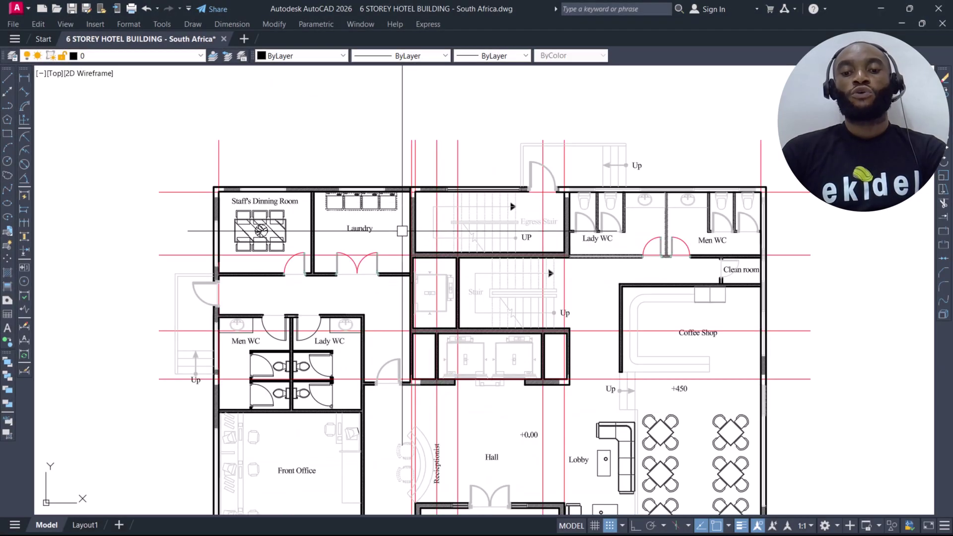
scroll(403, 231, "down", 1)
scroll(377, 187, "down", 1)
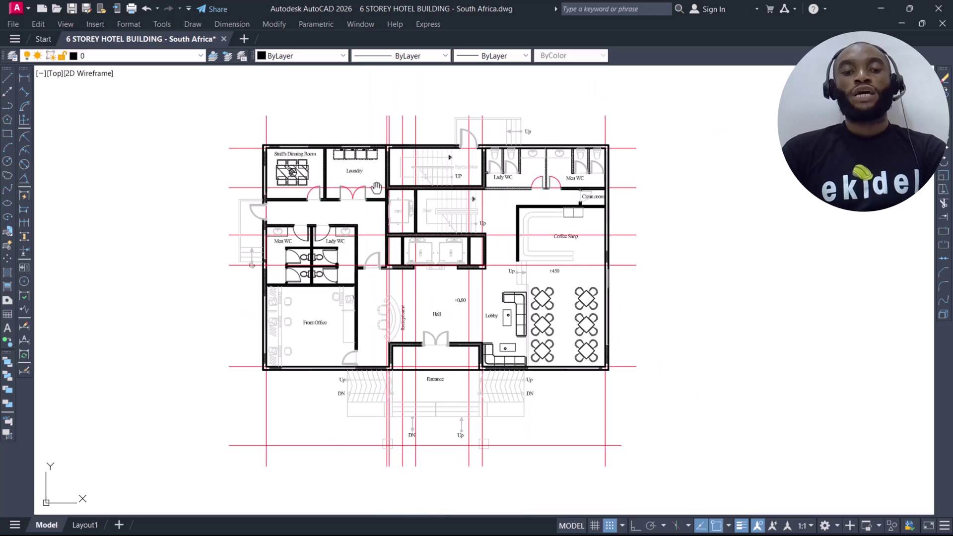
middle_click_drag(377, 187, 348, 193)
scroll(338, 170, "up", 3)
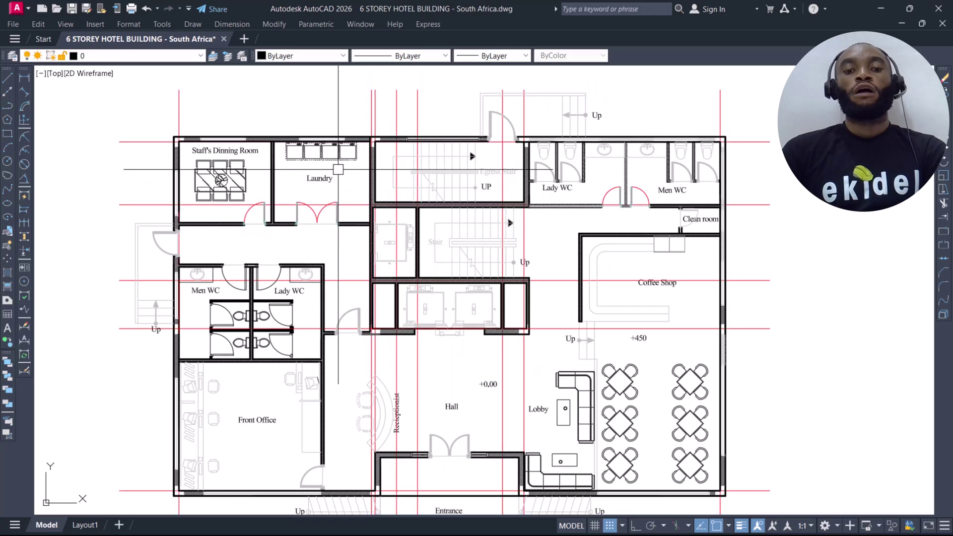
scroll(338, 167, "down", 2)
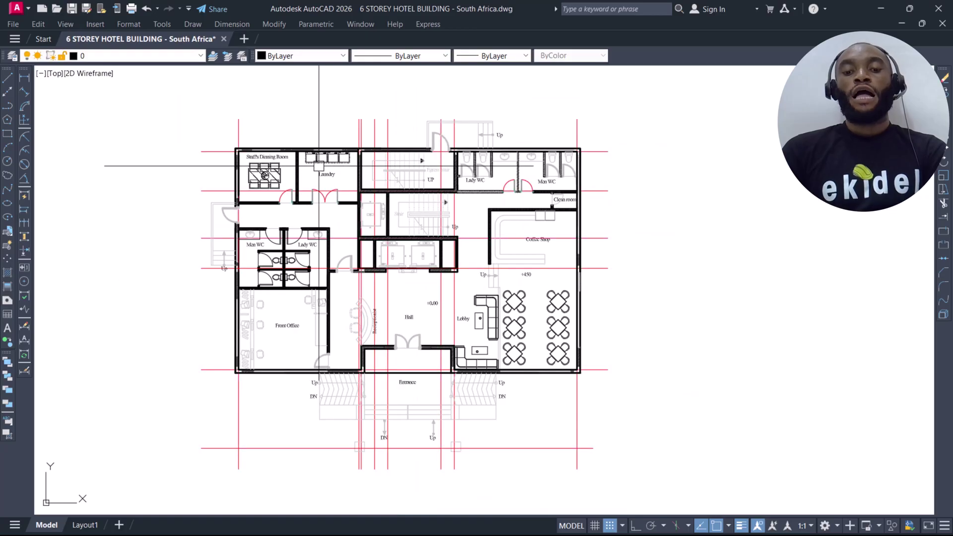
scroll(313, 135, "up", 2)
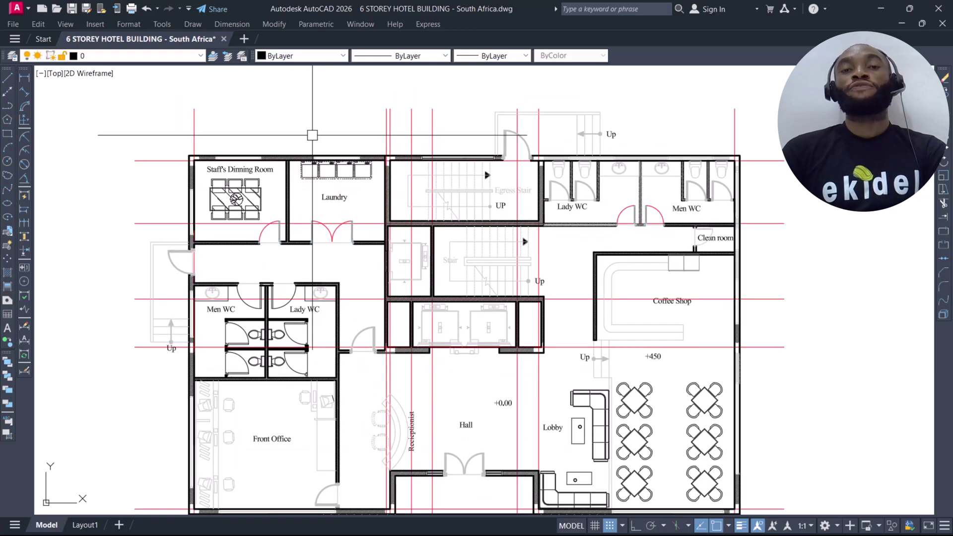
scroll(313, 135, "down", 8)
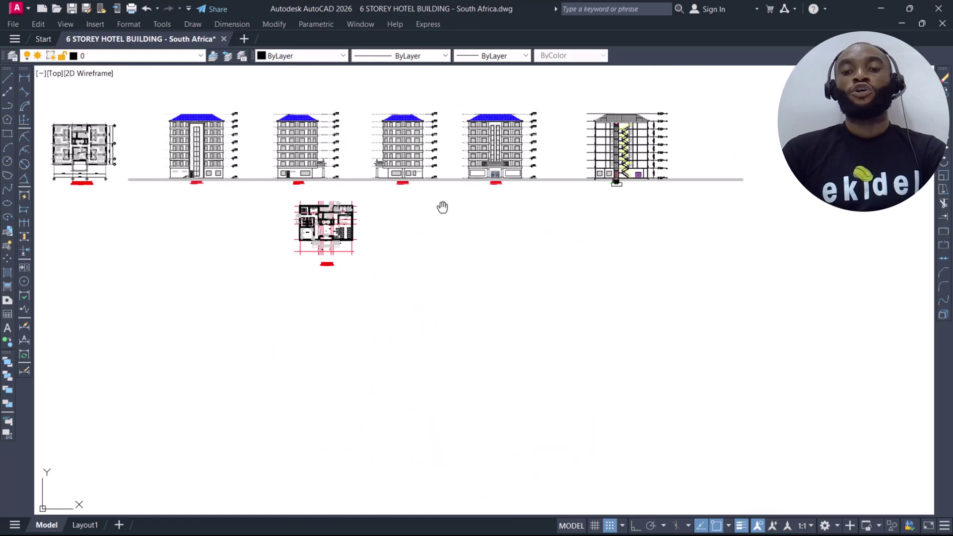
scroll(444, 178, "up", 4)
scroll(444, 179, "up", 1)
scroll(511, 188, "down", 4)
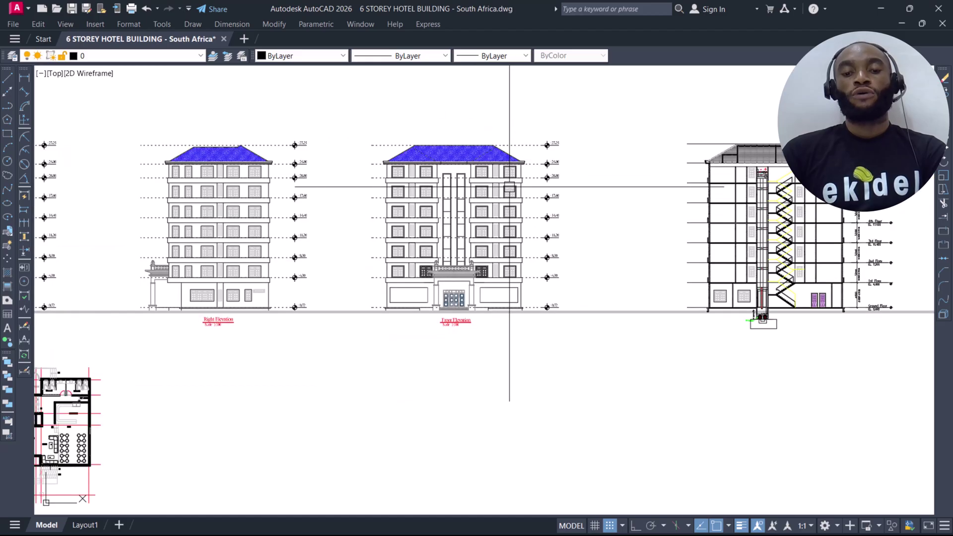
scroll(258, 278, "up", 5)
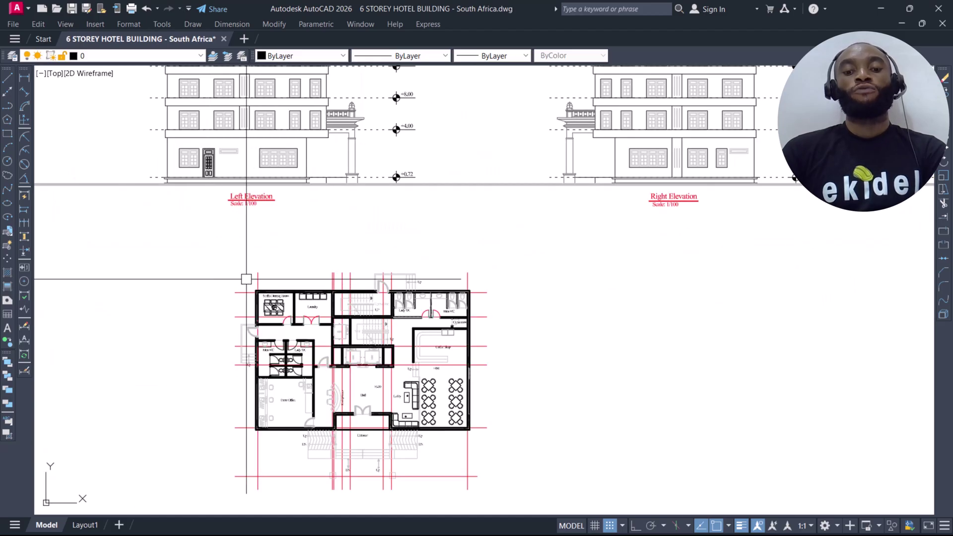
scroll(254, 289, "up", 5)
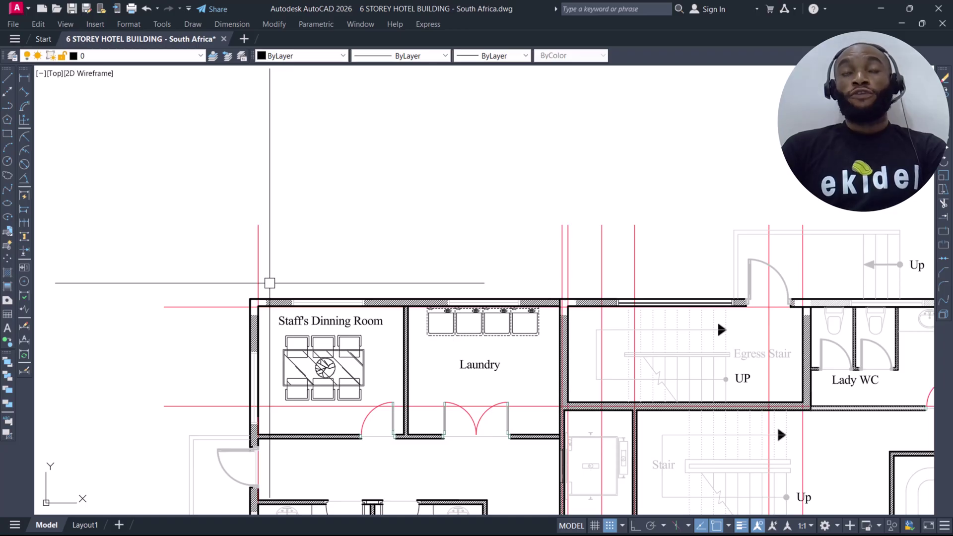
scroll(268, 278, "down", 5)
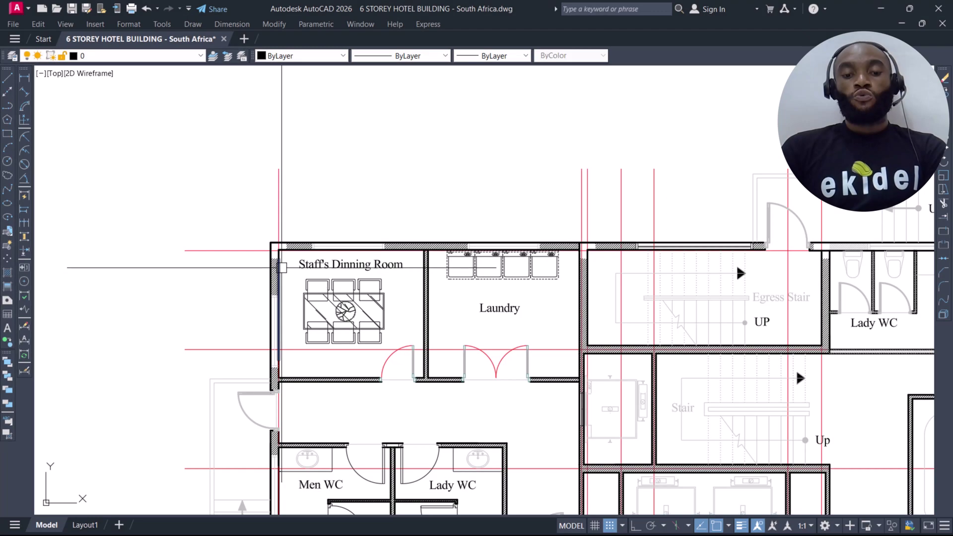
scroll(291, 256, "up", 2)
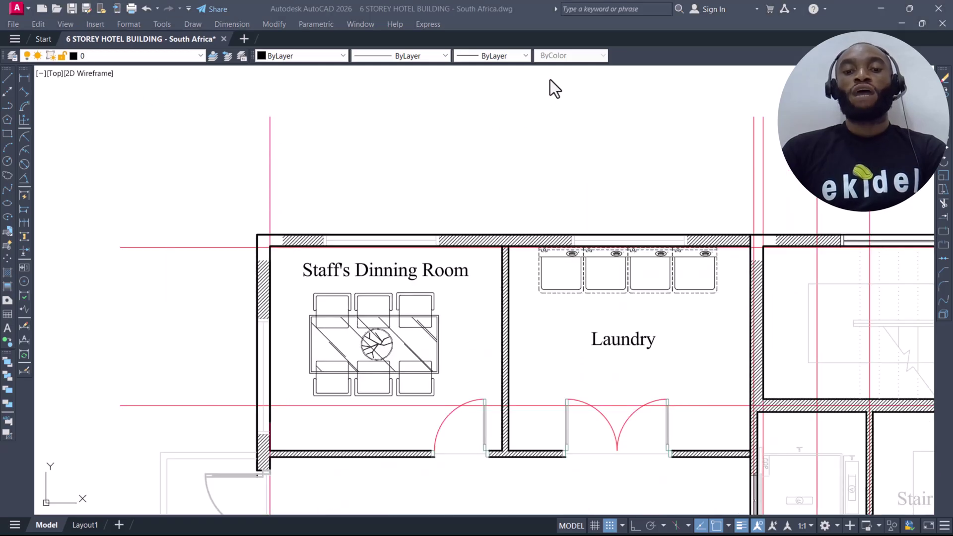
- Make COLUMN the current layer and draw a 400 by 400 square in the empty area beside the Staff's Dinning Room
left_click(141, 56)
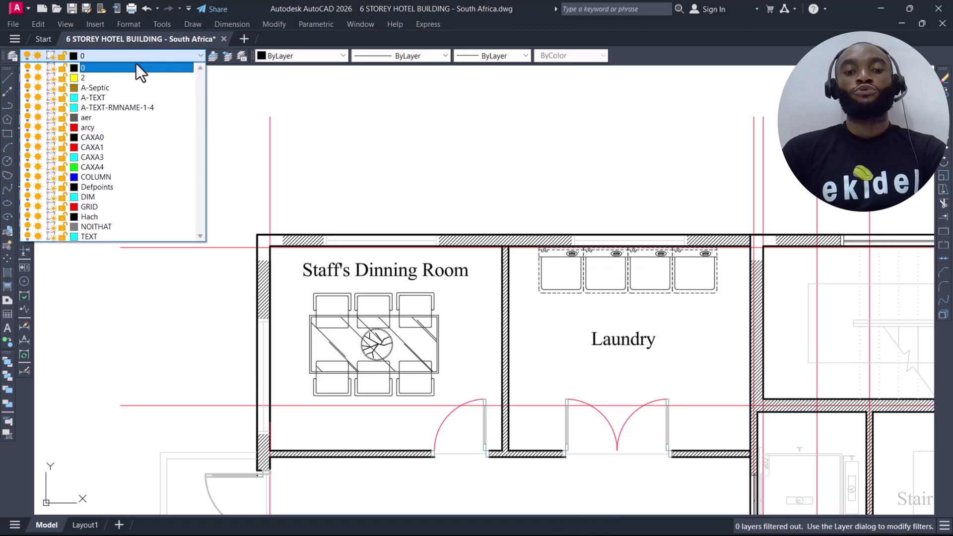
left_click(104, 179)
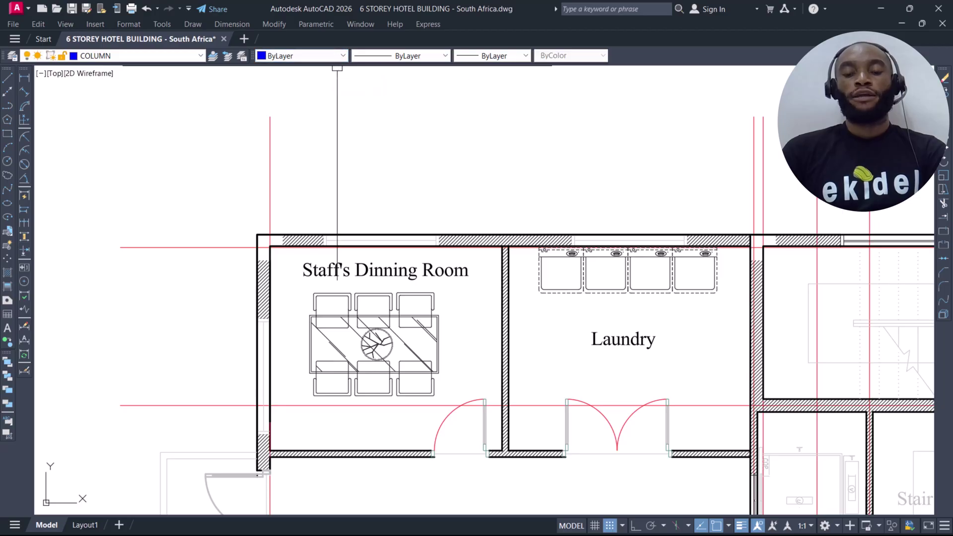
scroll(260, 241, "up", 5)
scroll(279, 224, "down", 7)
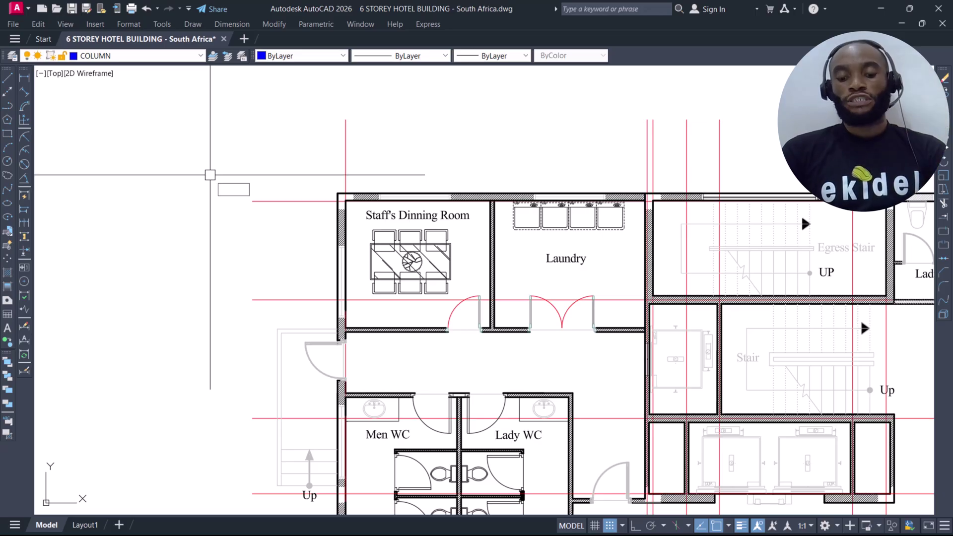
type("REC")
key("Escape")
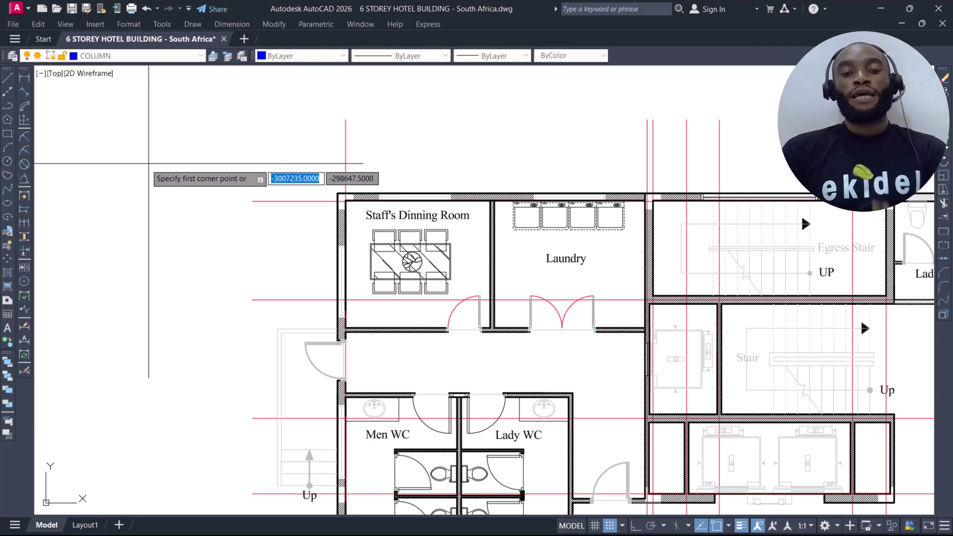
left_click(149, 164)
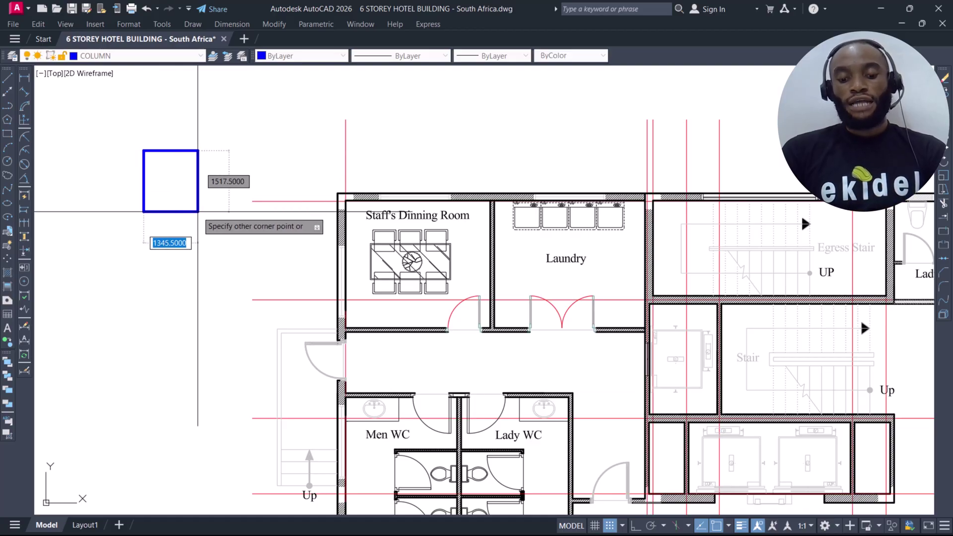
type("400")
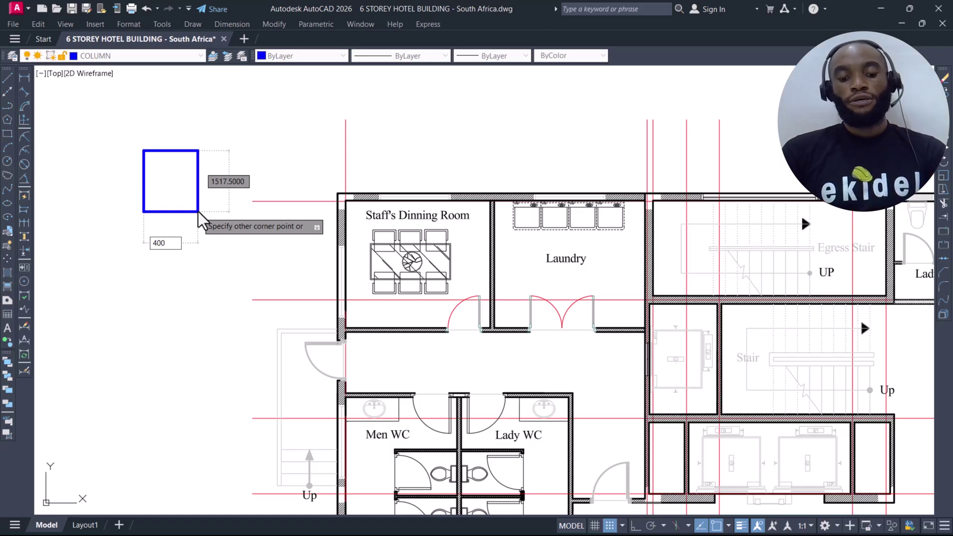
key("Tab")
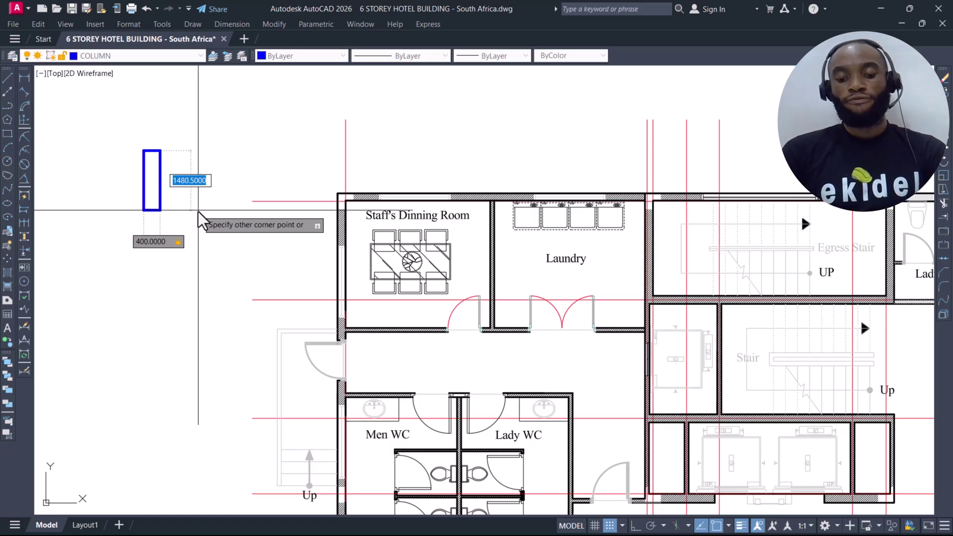
type("400")
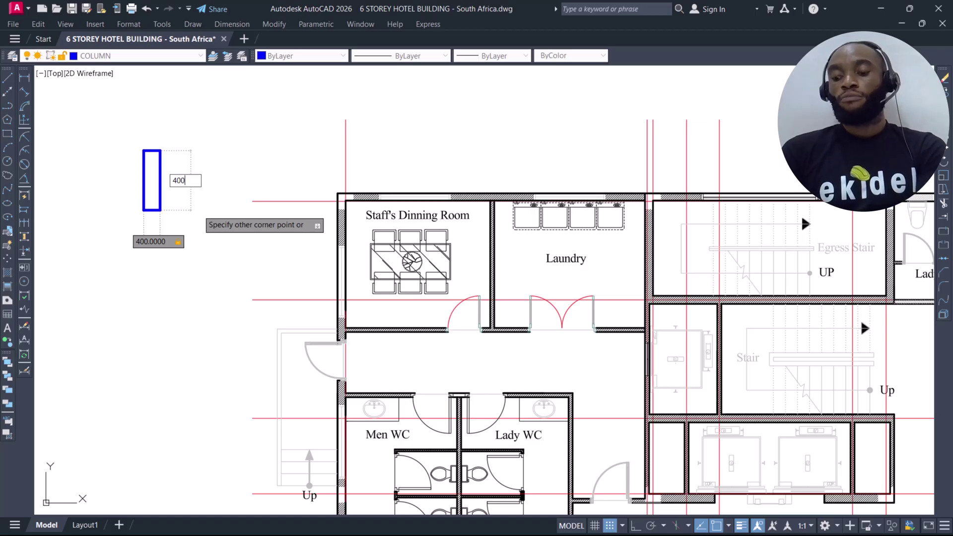
key("Return")
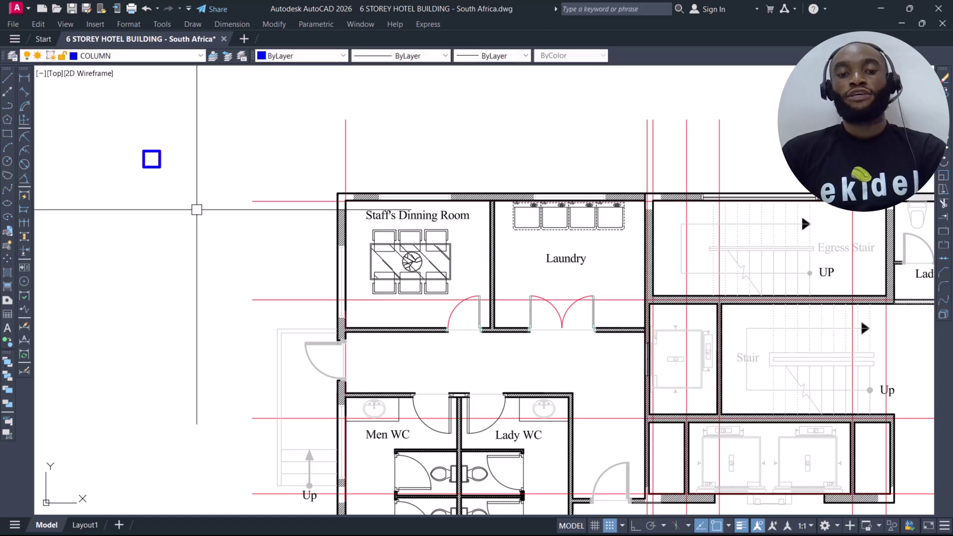
- Measure the column square's width and height with linear dimensions, without placing them
scroll(140, 148, "up", 5)
middle_click_drag(149, 145, 209, 199)
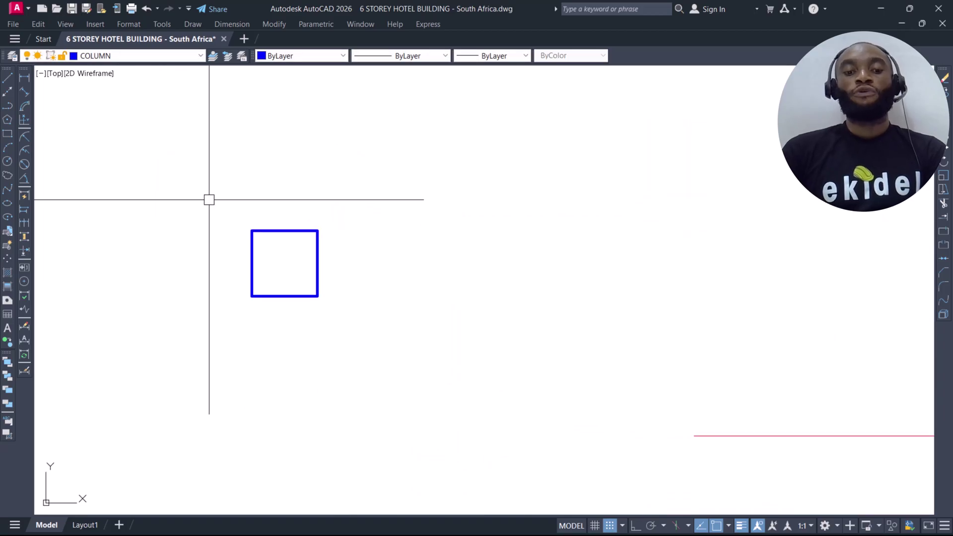
left_click(23, 77)
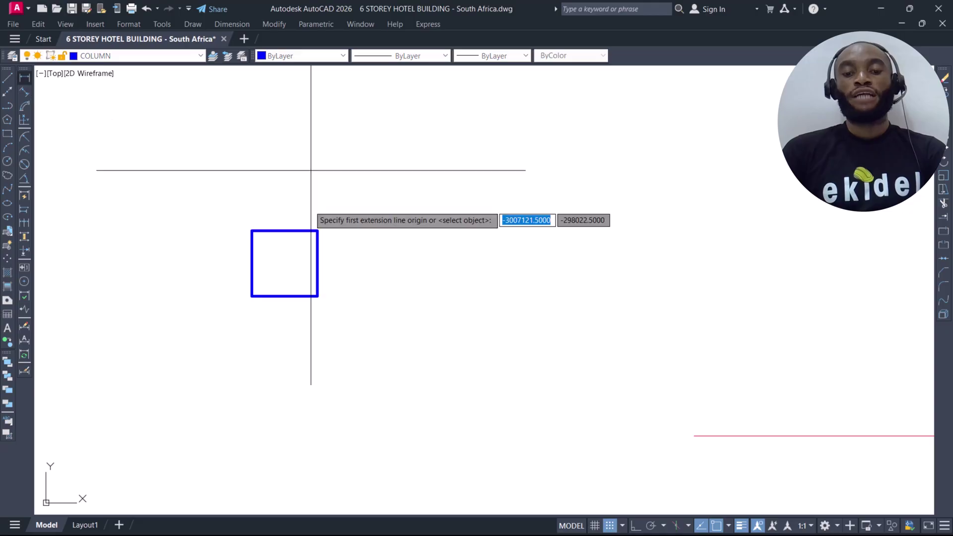
left_click(252, 231)
left_click(318, 231)
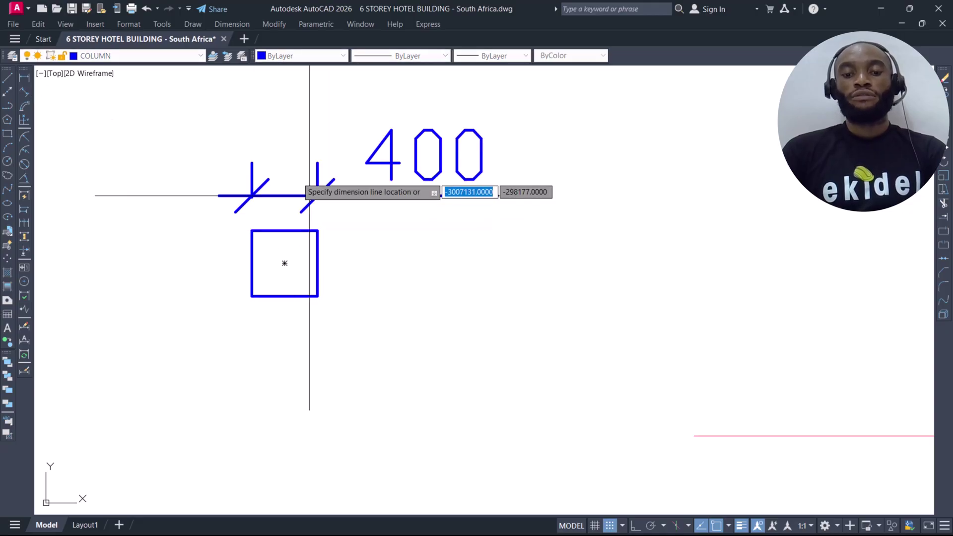
key("Escape")
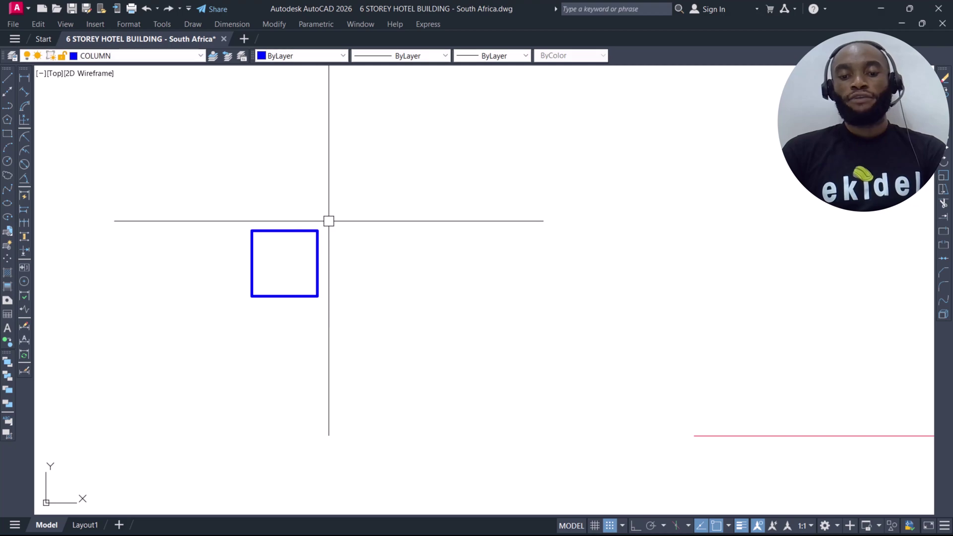
key("space")
left_click(318, 230)
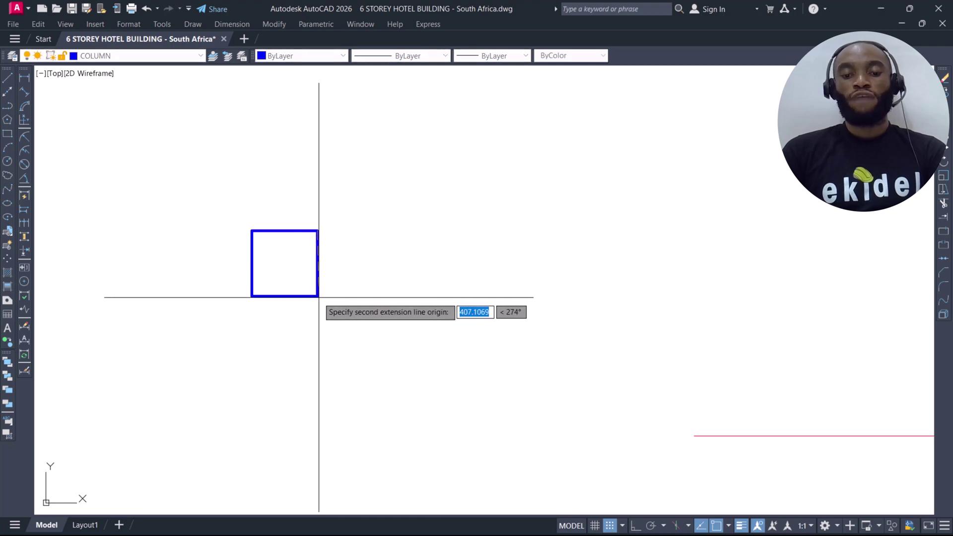
left_click(319, 298)
key("Escape")
- Draw two crossing diagonal lines between the opposite corners of the column square
scroll(313, 187, "down", 6)
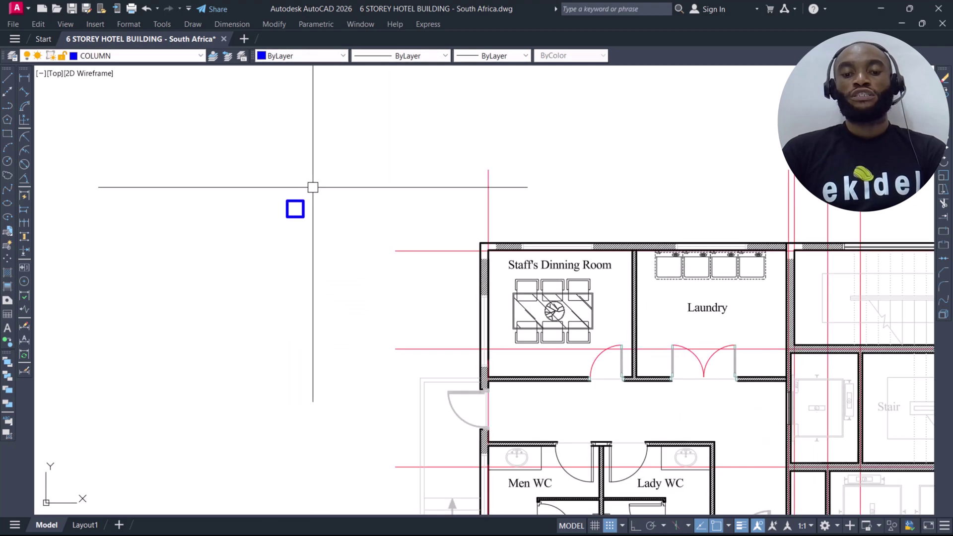
scroll(296, 204, "down", 2)
scroll(287, 187, "up", 5)
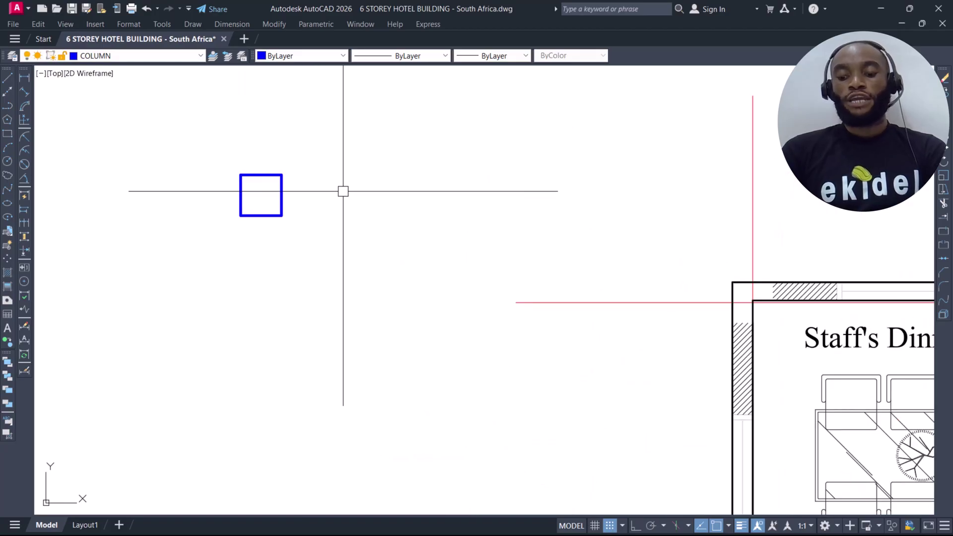
key("Return")
scroll(240, 175, "up", 4)
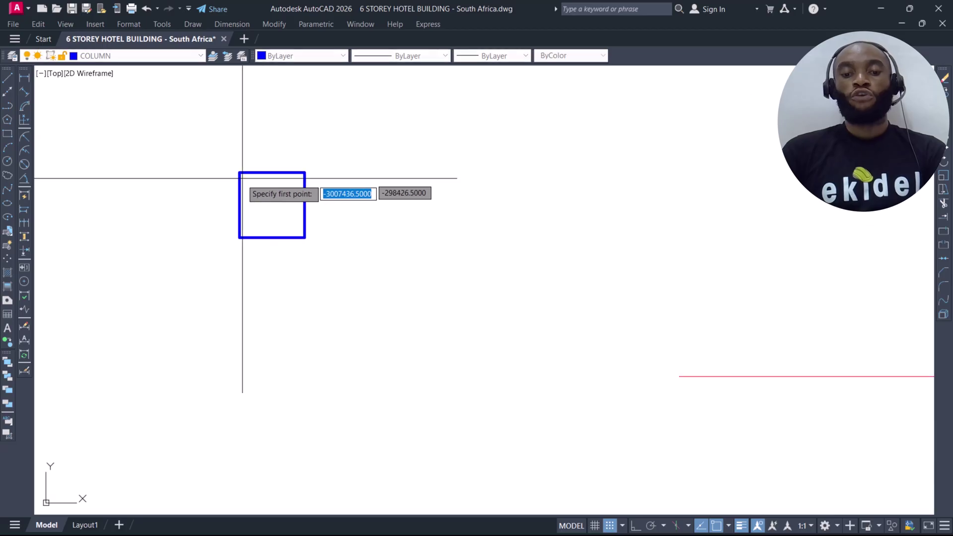
left_click(238, 174)
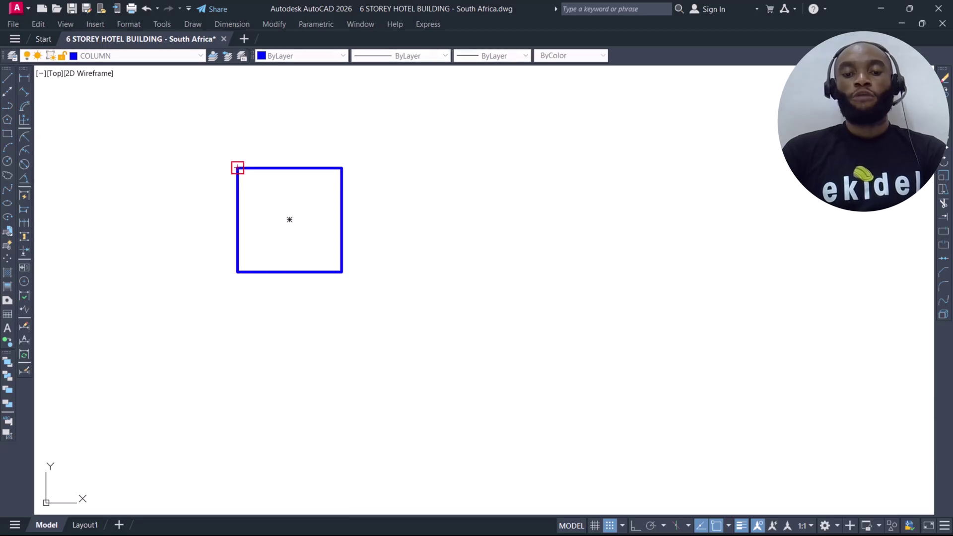
left_click(342, 272)
key("Return")
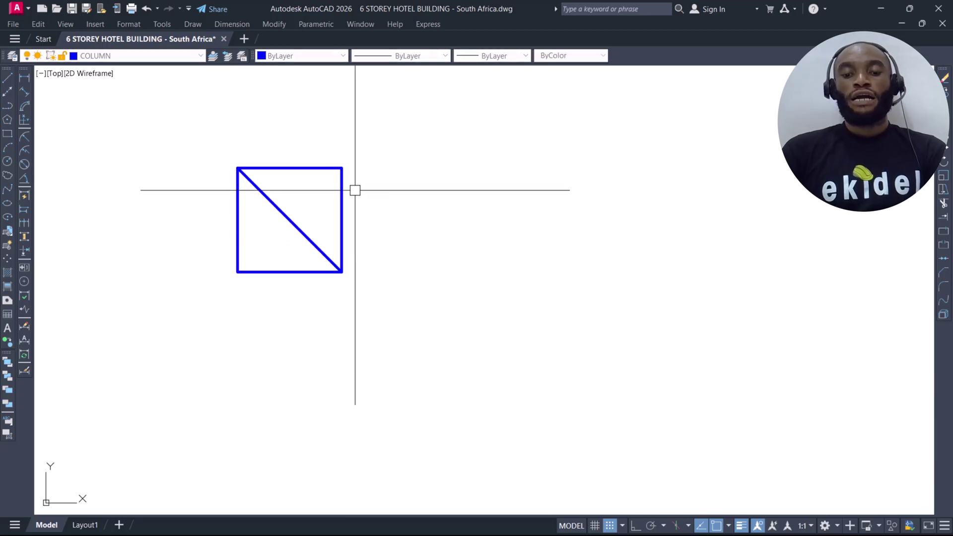
key("Return")
left_click(342, 169)
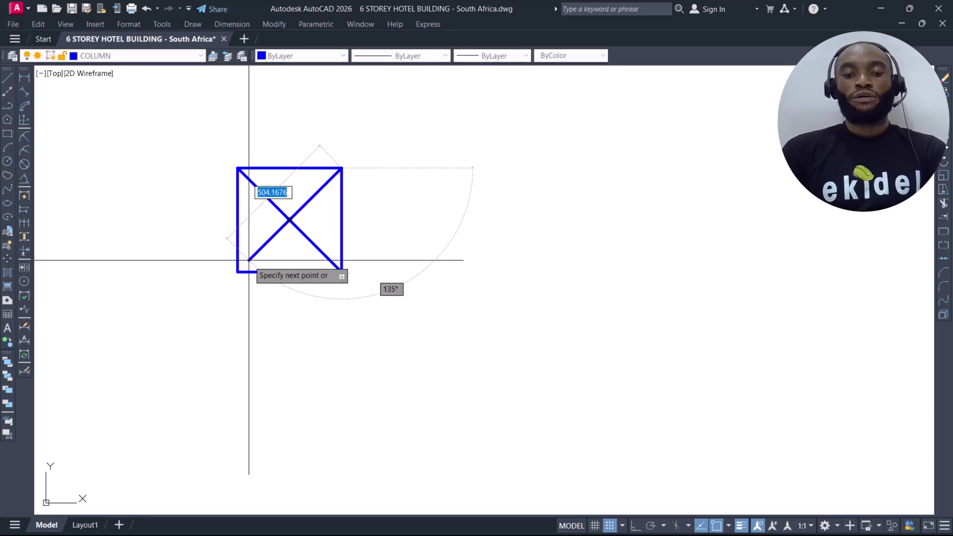
left_click(239, 271)
key("Return")
- Move both diagonal lines of the column square to layer 0
left_click(313, 220)
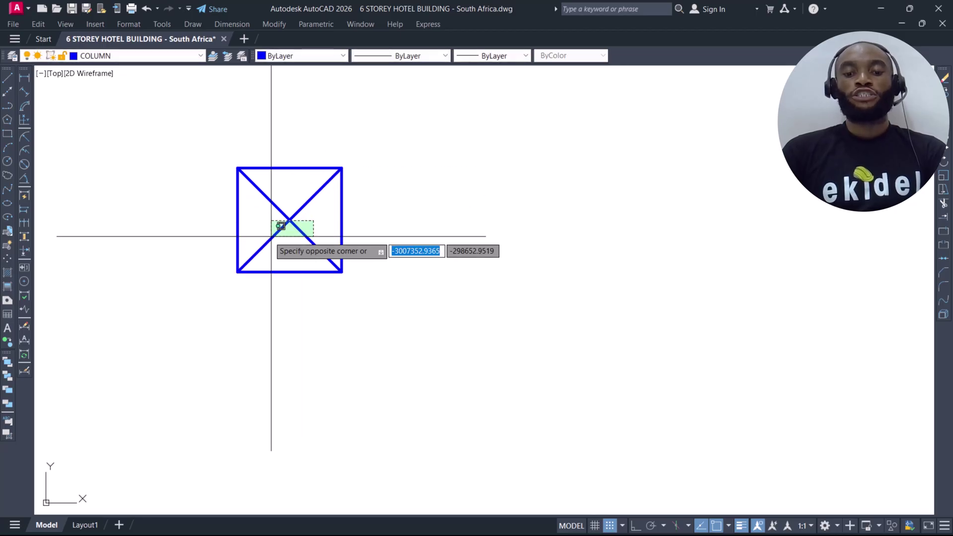
left_click(268, 237)
left_click(172, 58)
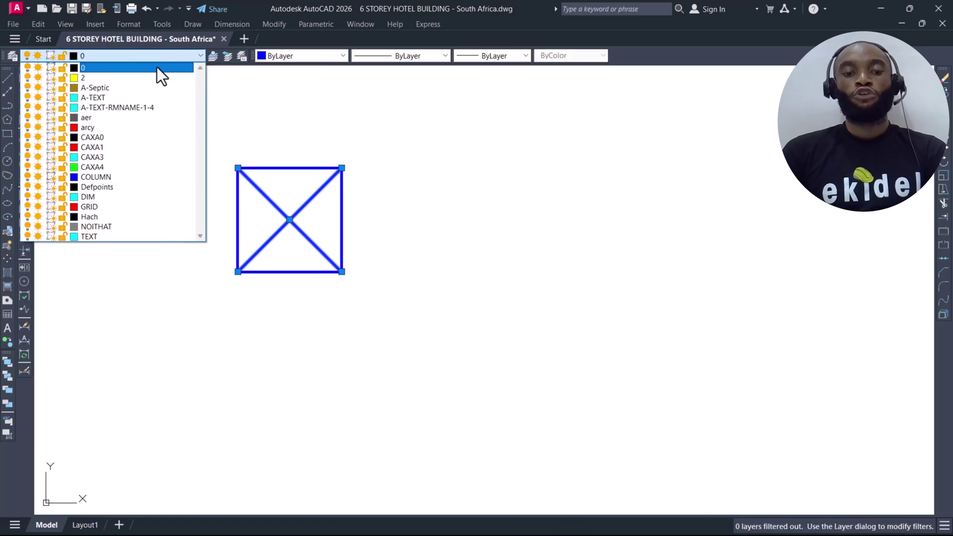
key("Escape")
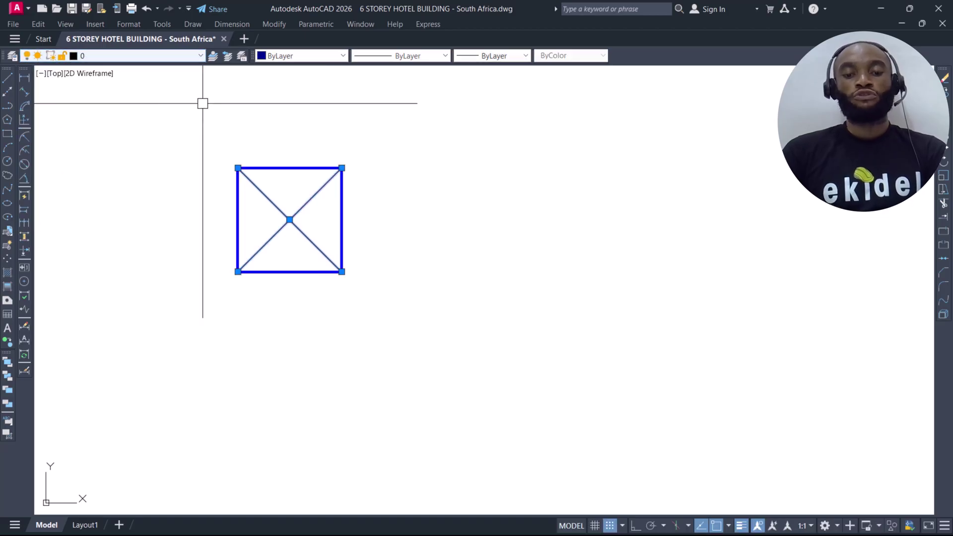
key("Escape")
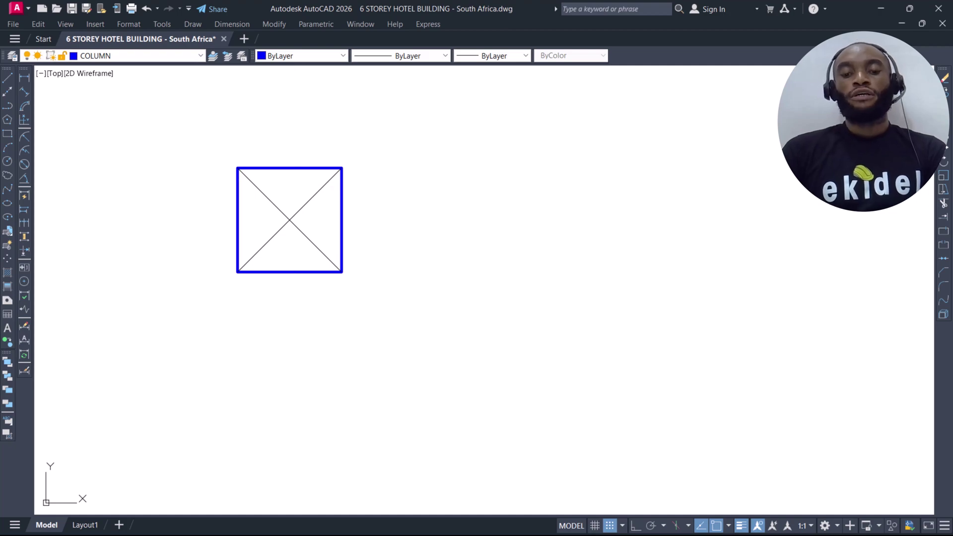
- Fill the whole column square with a predefined SOLID hatch, keeping the ByLayer color
type("h")
key("Return")
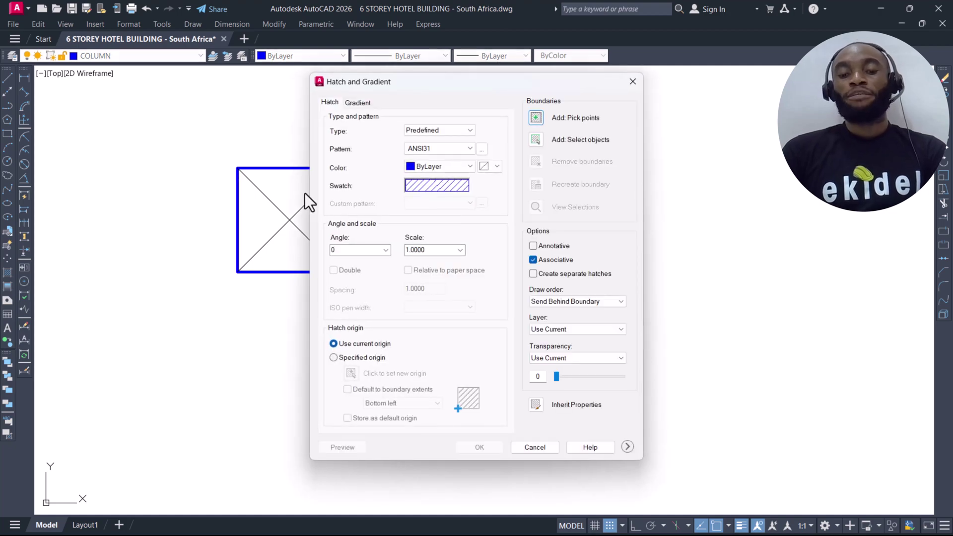
left_click(462, 171)
left_click(459, 150)
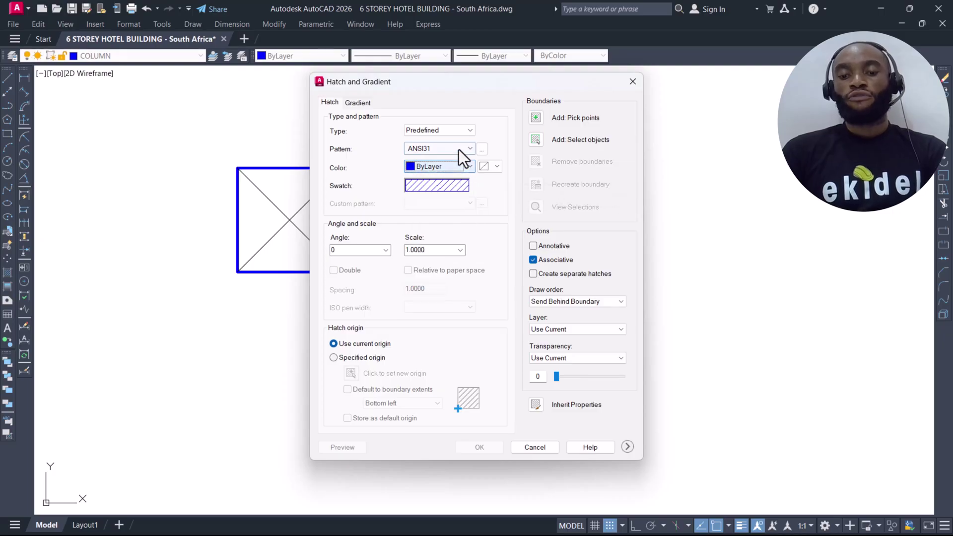
left_click(458, 150)
scroll(437, 322, "down", 10)
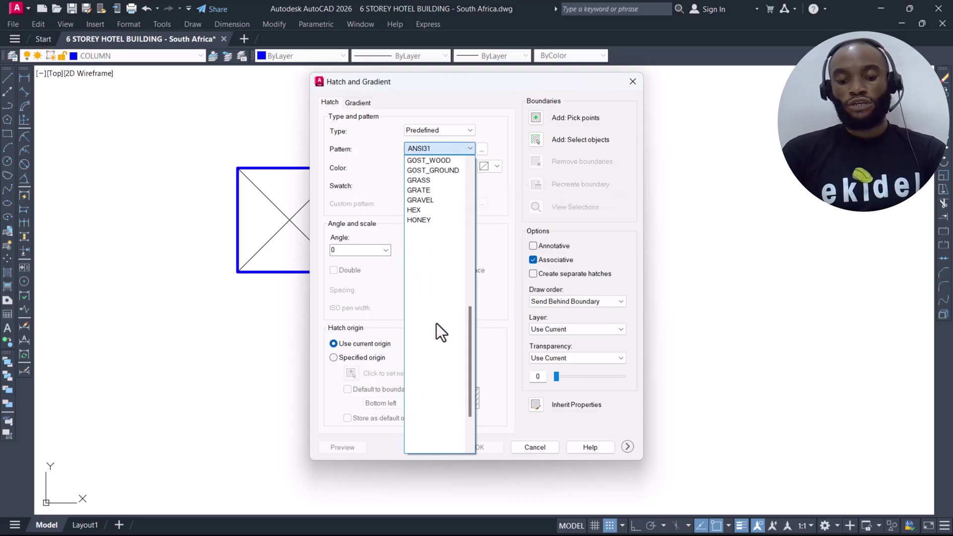
scroll(426, 395, "down", 2)
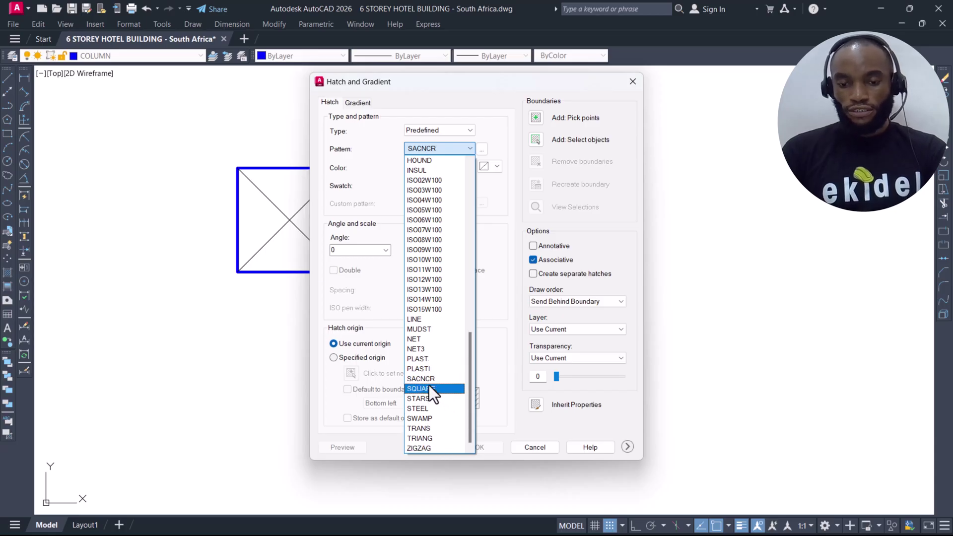
scroll(437, 305, "up", 7)
scroll(415, 213, "up", 8)
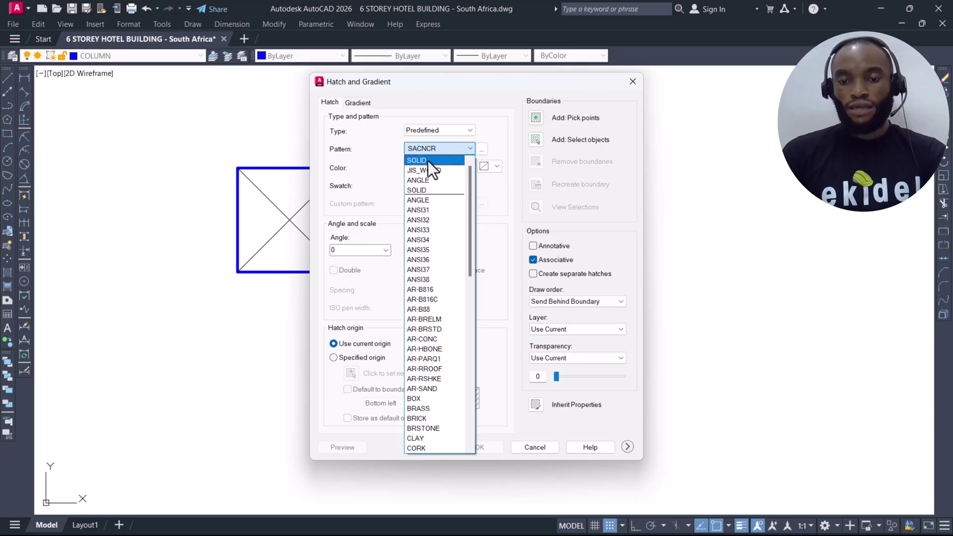
left_click(428, 161)
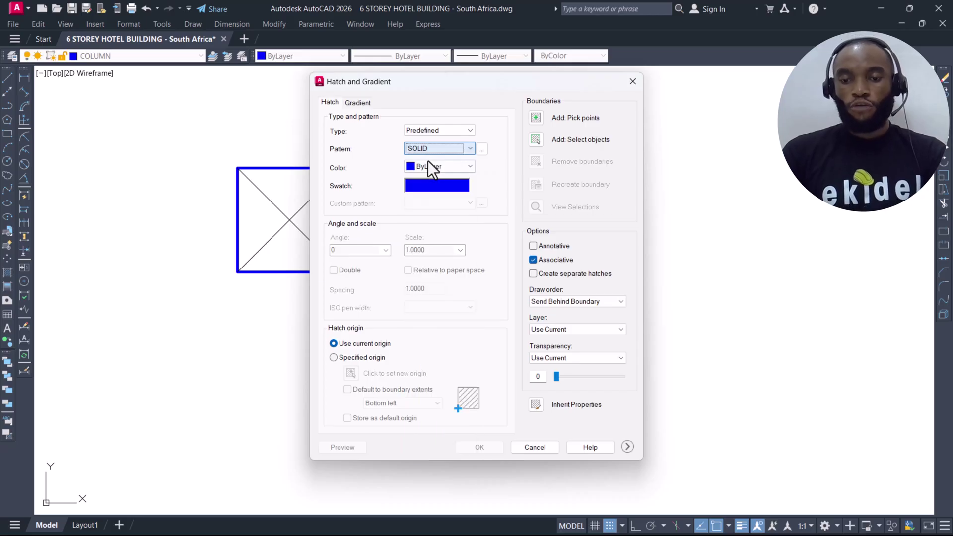
left_click(538, 120)
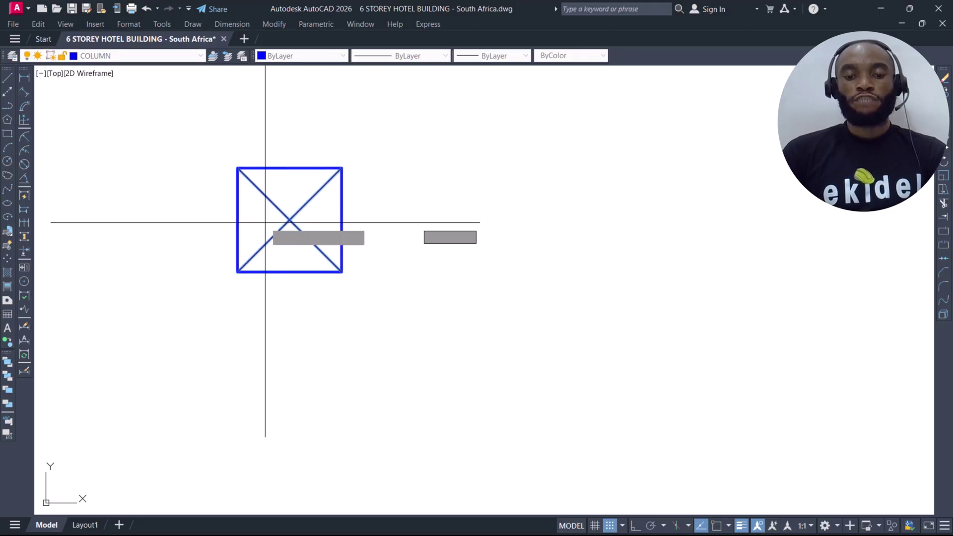
right_click(287, 198)
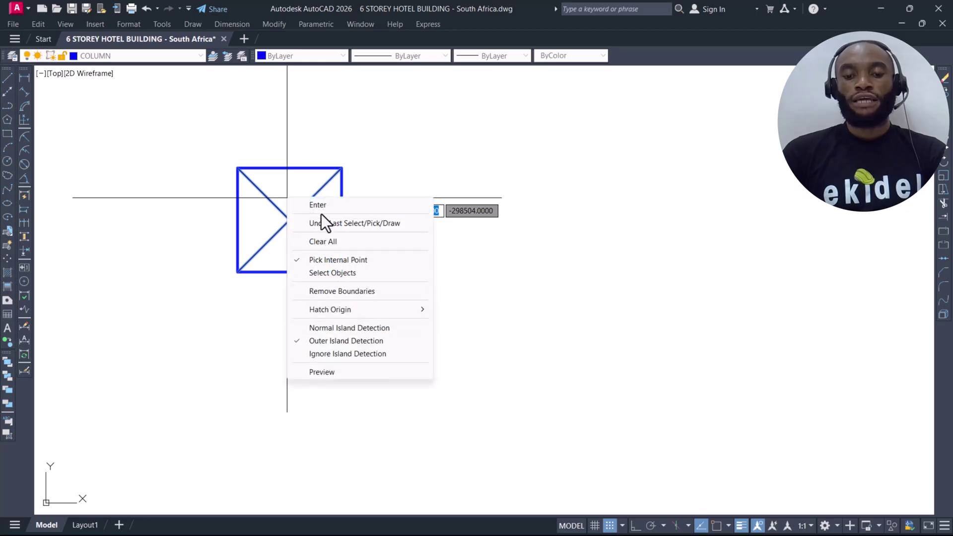
left_click(322, 208)
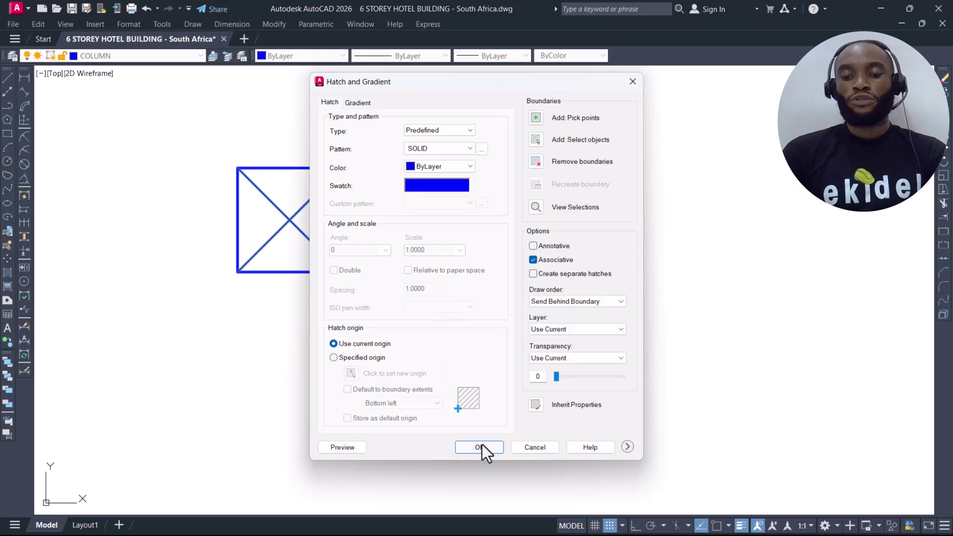
left_click(479, 448)
scroll(300, 210, "up", 2)
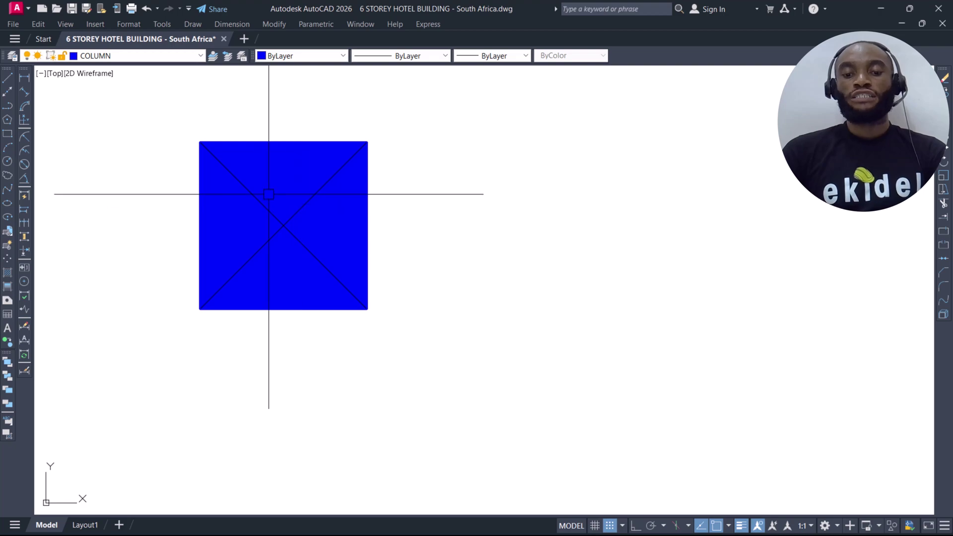
scroll(303, 135, "down", 2)
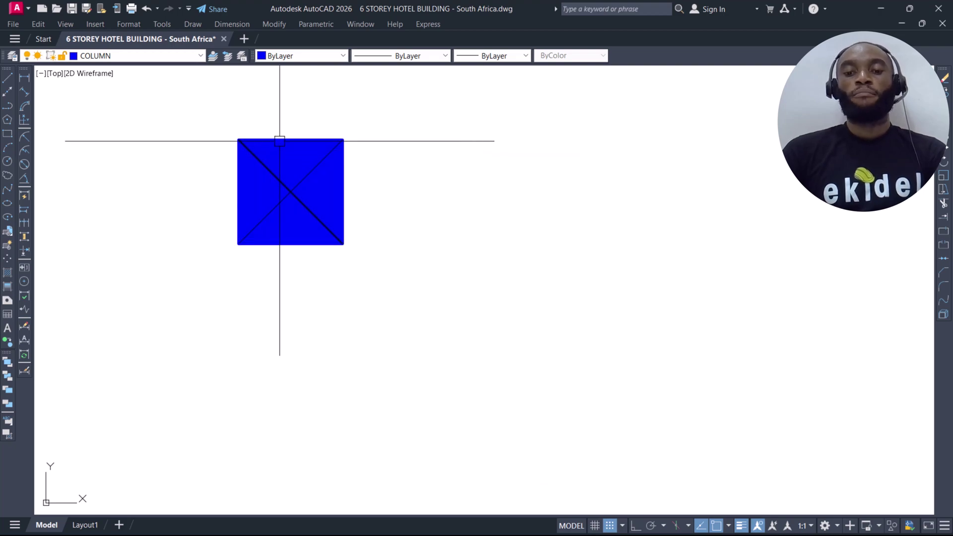
- Copy the hatched column by its upper-left corner onto the outer upper-left wall corner of the Staff's Dinning Room
scroll(280, 141, "down", 3)
left_click(241, 110)
left_click(407, 251)
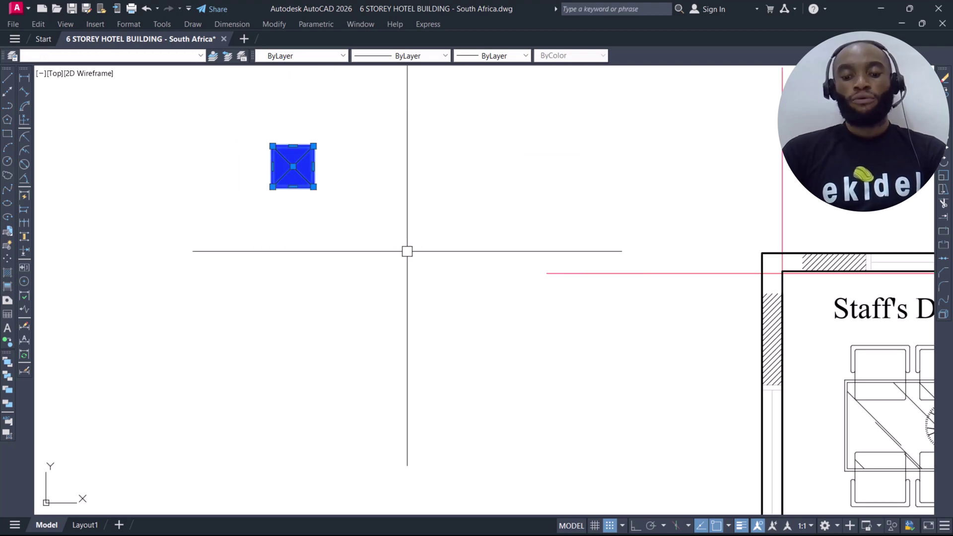
type("co")
key("Return")
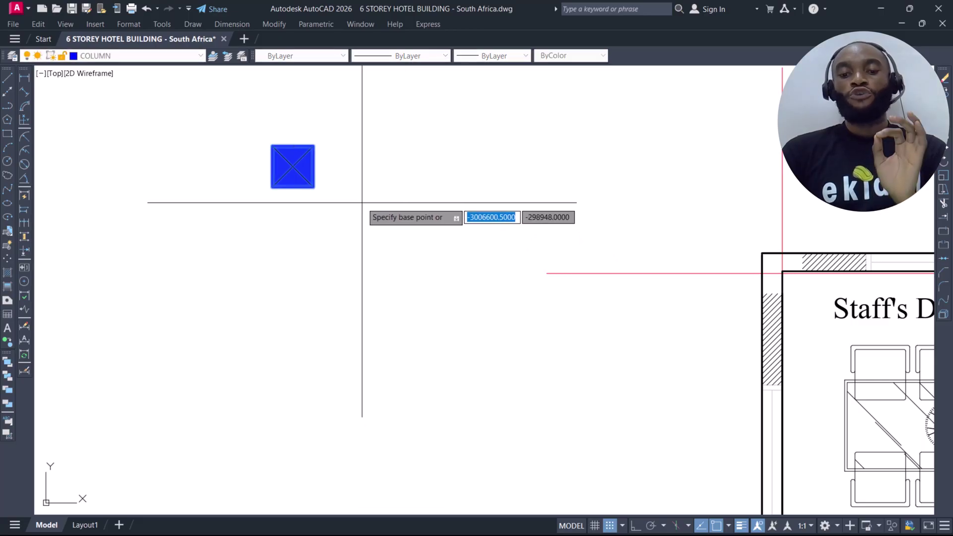
scroll(298, 151, "up", 2)
scroll(298, 152, "up", 2)
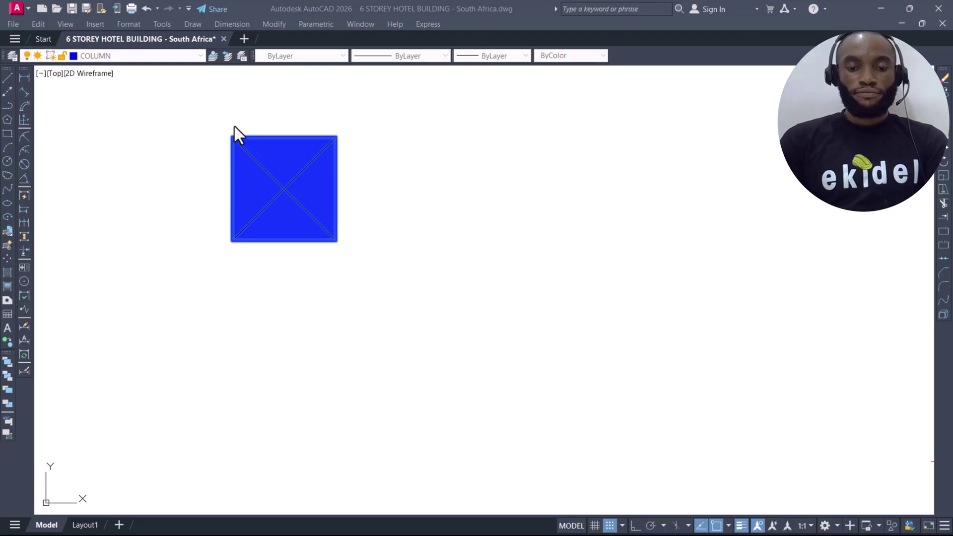
scroll(234, 140, "up", 5)
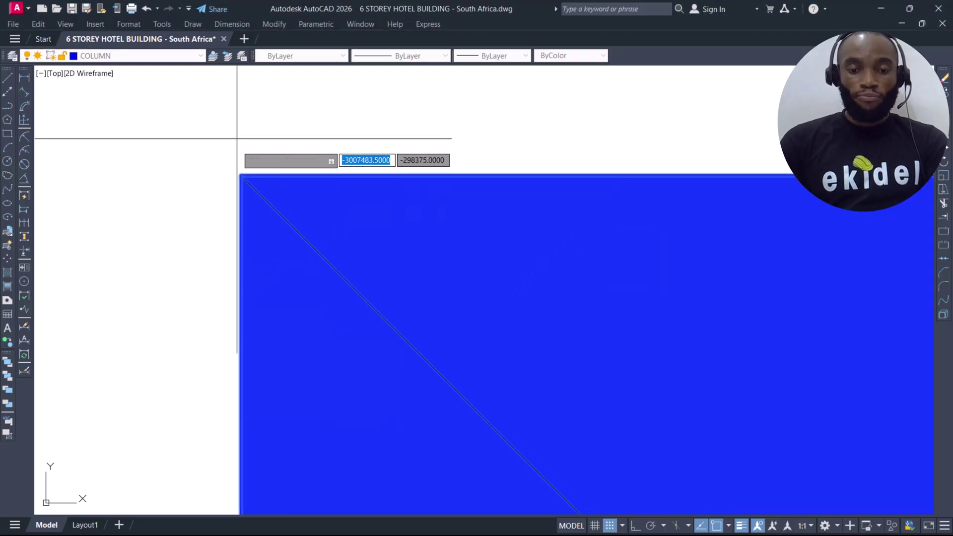
left_click(241, 175)
scroll(240, 175, "down", 4)
scroll(152, 169, "down", 8)
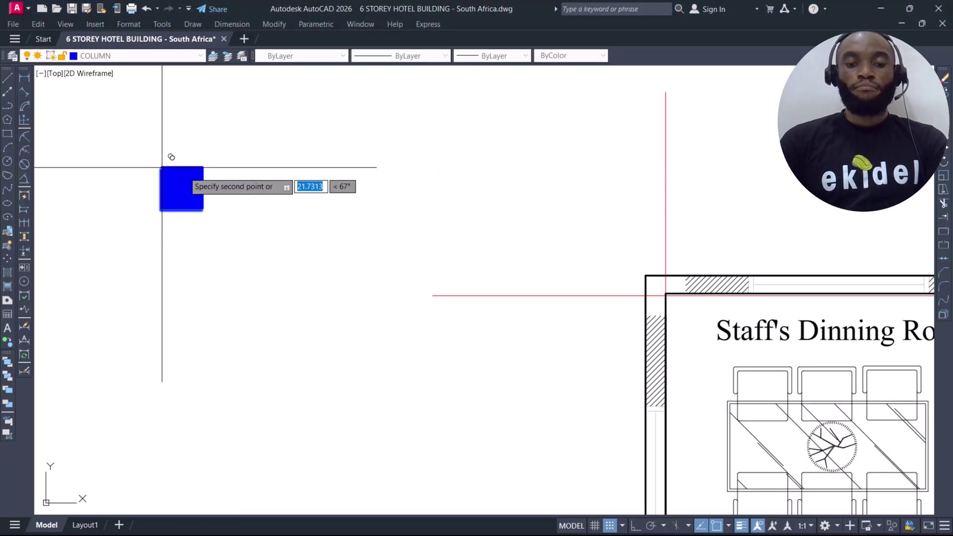
scroll(352, 222, "up", 5)
scroll(396, 220, "up", 4)
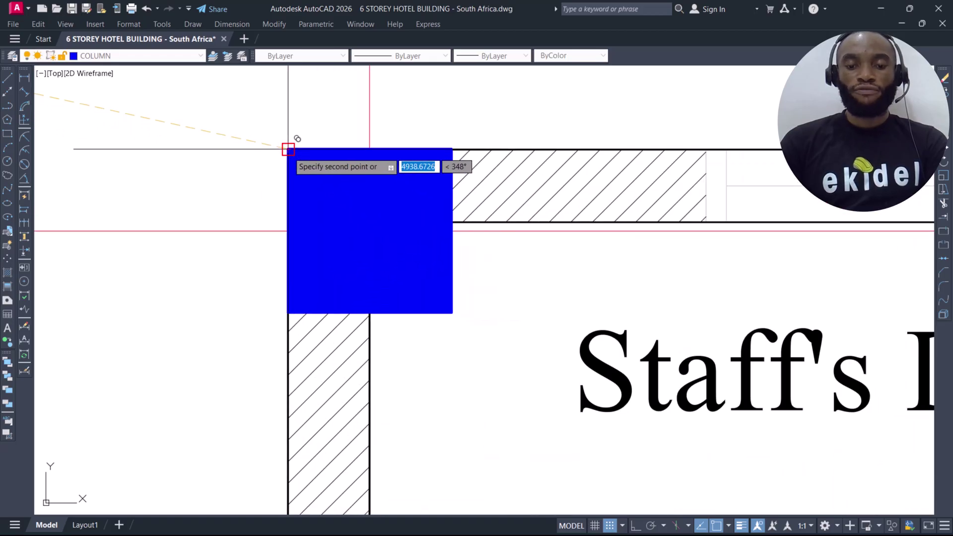
scroll(288, 149, "up", 6)
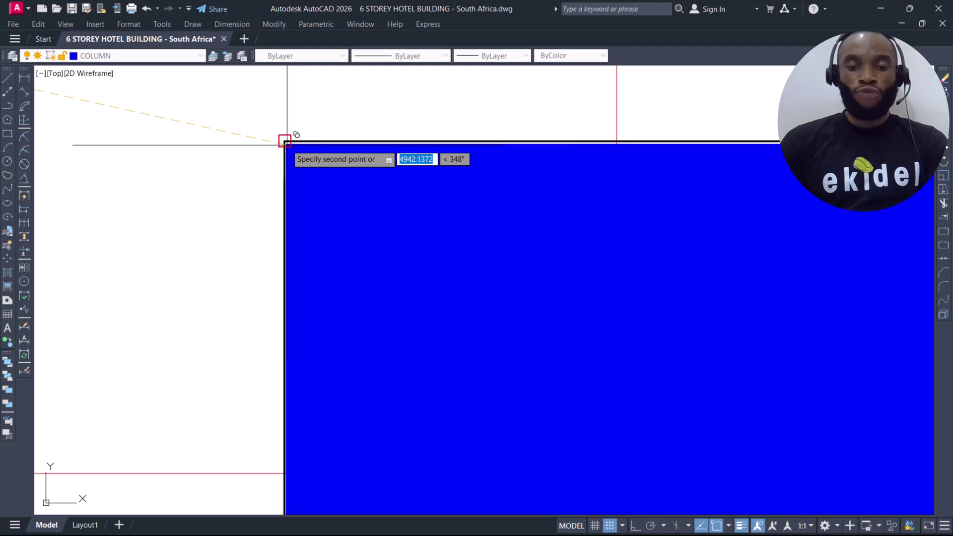
left_click(285, 141)
scroll(285, 141, "down", 5)
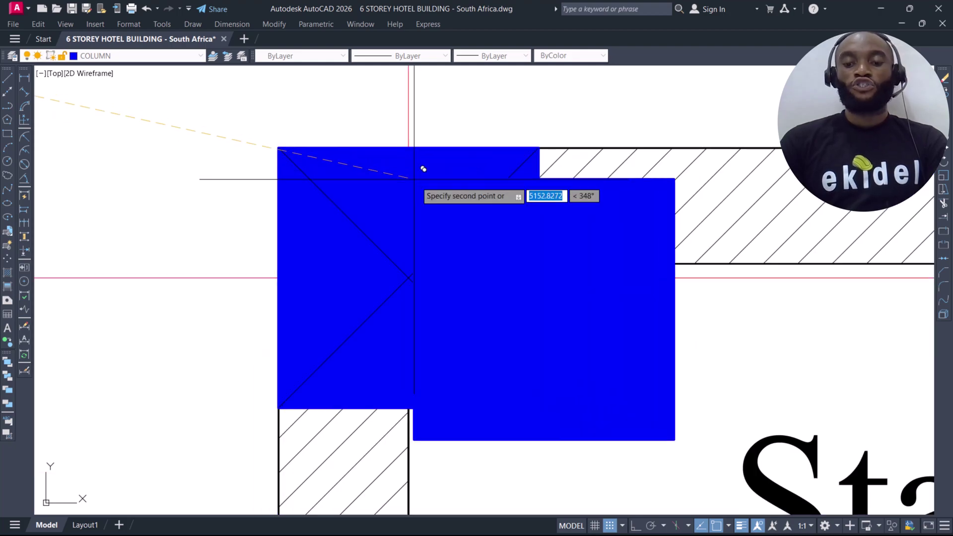
key("Return")
- Highlight the two grid lines at the Staff's Dinning Room corner column and check how they cross its centre
scroll(388, 243, "down", 4)
left_click(419, 155)
left_click(370, 160)
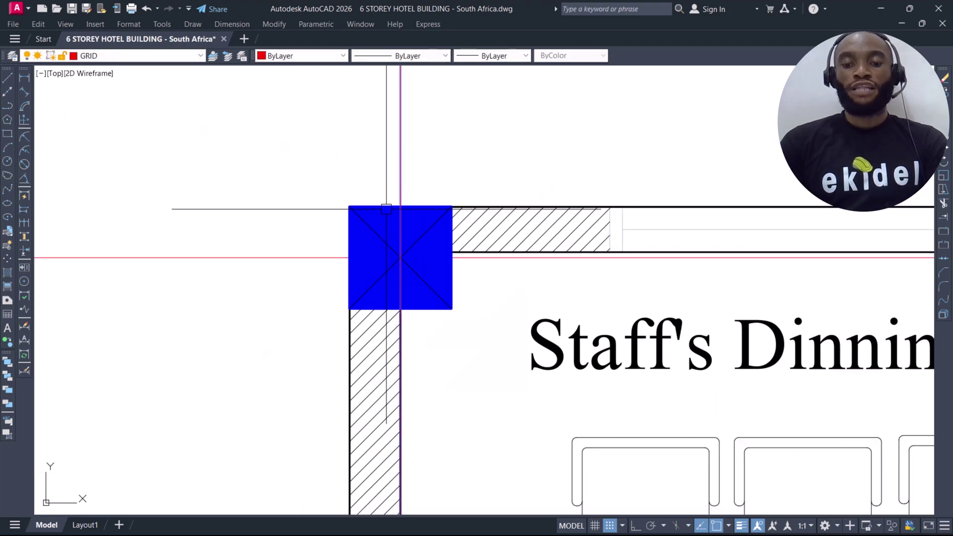
scroll(416, 265, "up", 6)
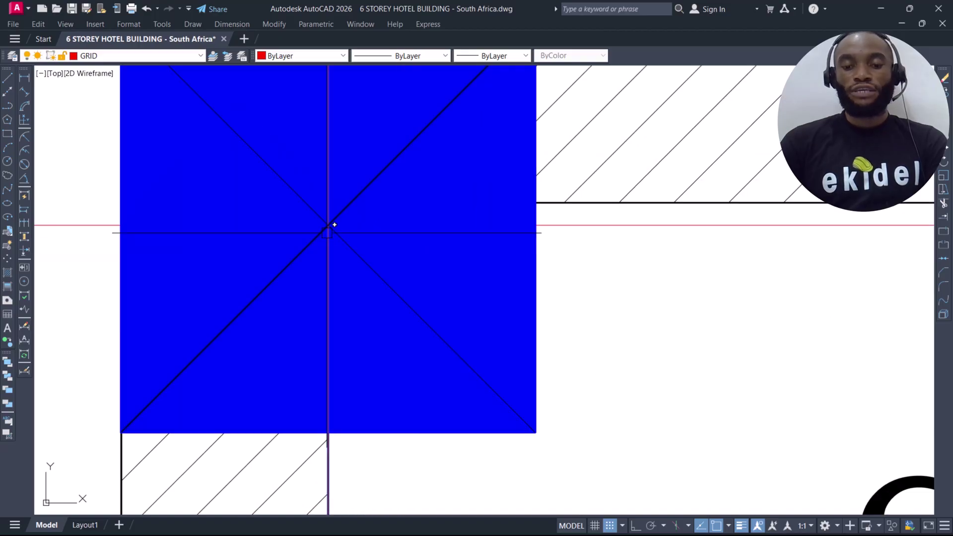
scroll(358, 226, "down", 4)
scroll(381, 219, "up", 6)
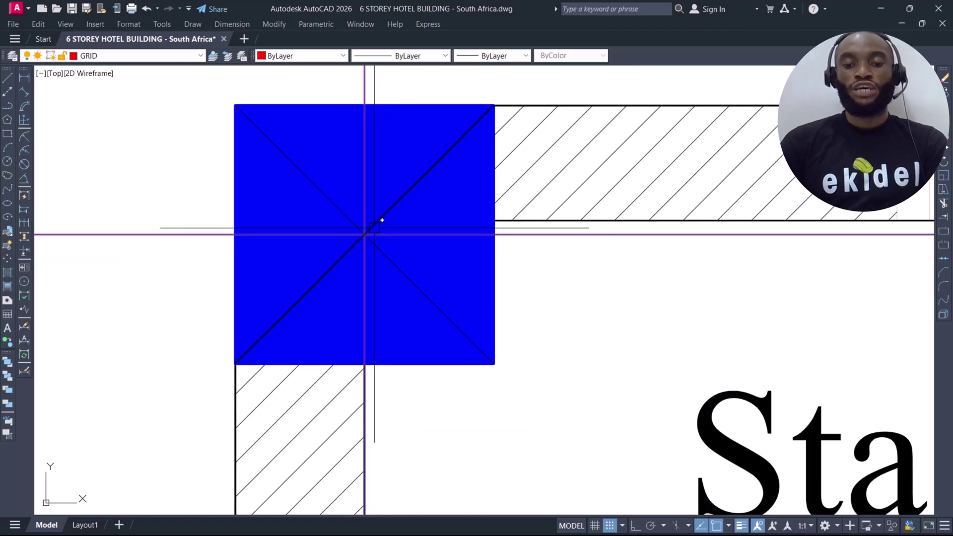
scroll(375, 224, "down", 7)
key("Escape")
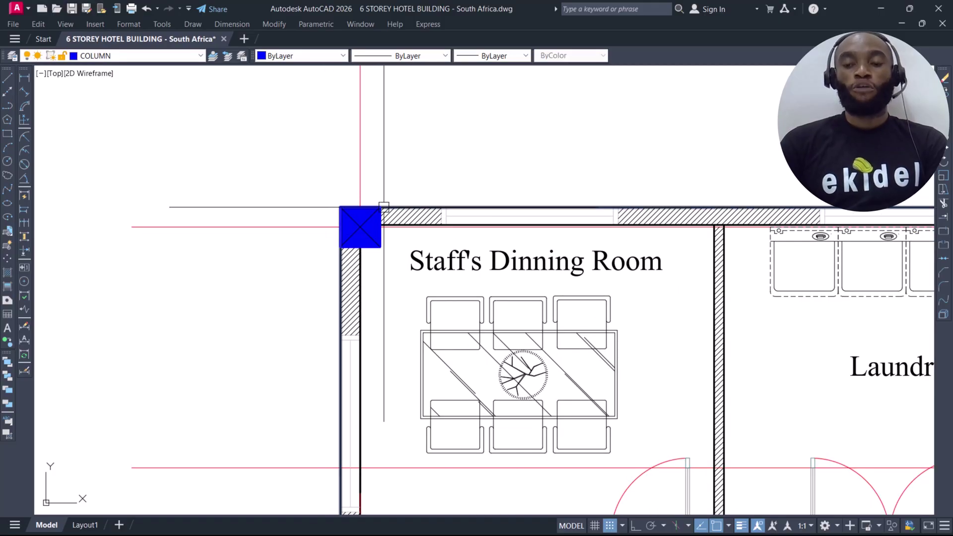
- Copy the original column, using its left edge midpoint as base point, to the empty area outside the Front Office's lower-left corner
scroll(388, 198, "down", 4)
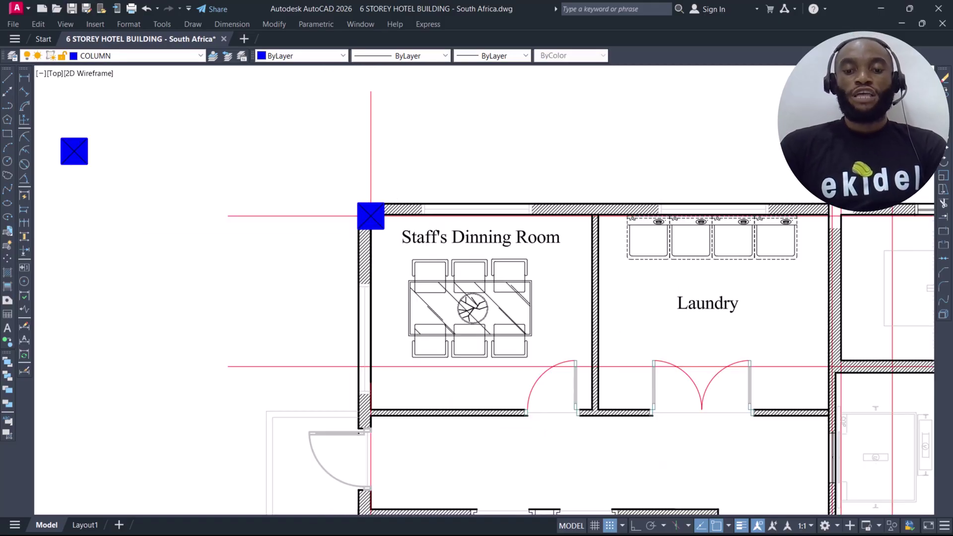
left_click(221, 148)
left_click(161, 194)
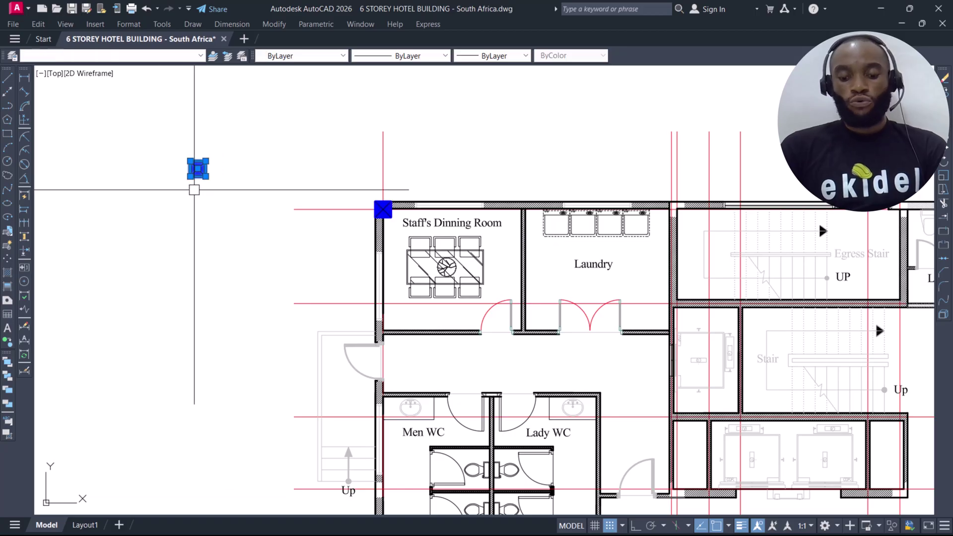
type("co")
key("Return")
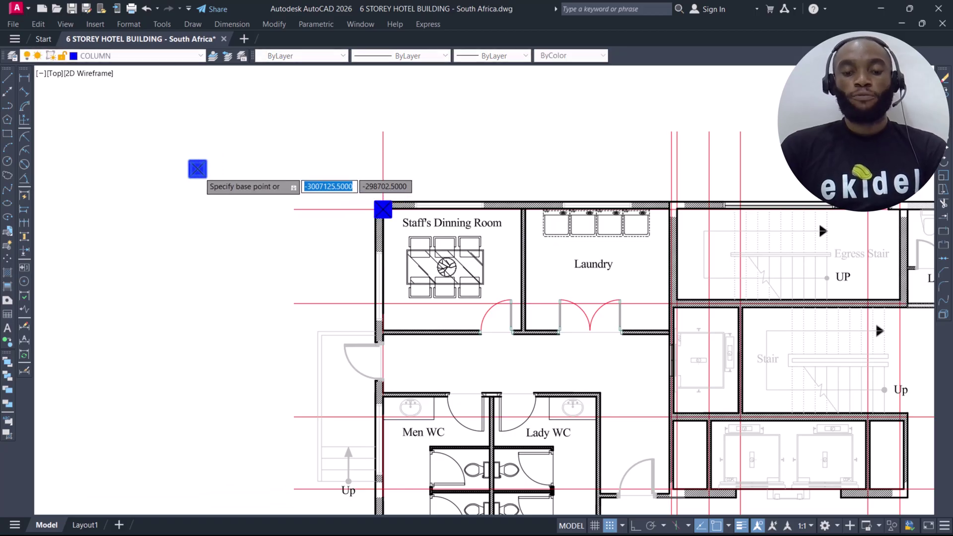
scroll(200, 185, "up", 6)
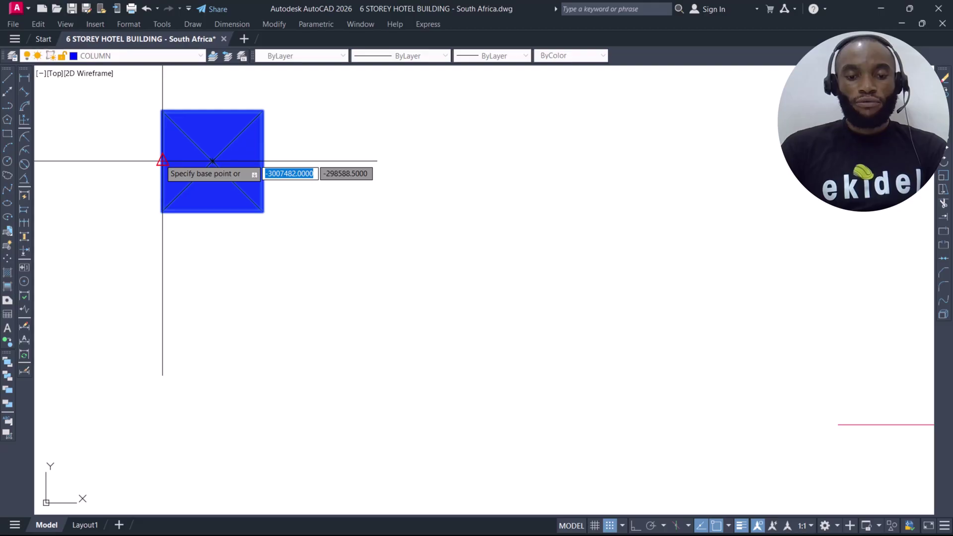
scroll(162, 160, "up", 4)
left_click(165, 161)
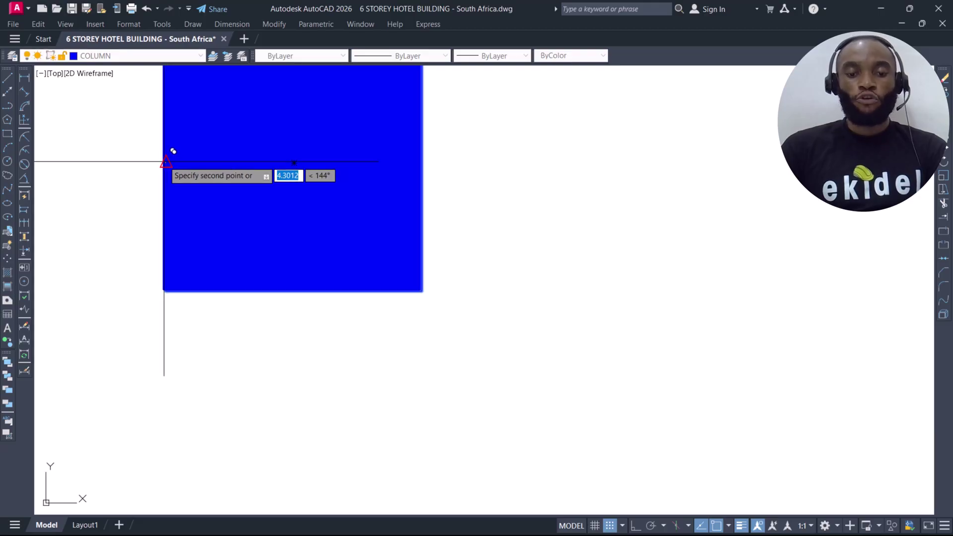
scroll(173, 151, "down", 6)
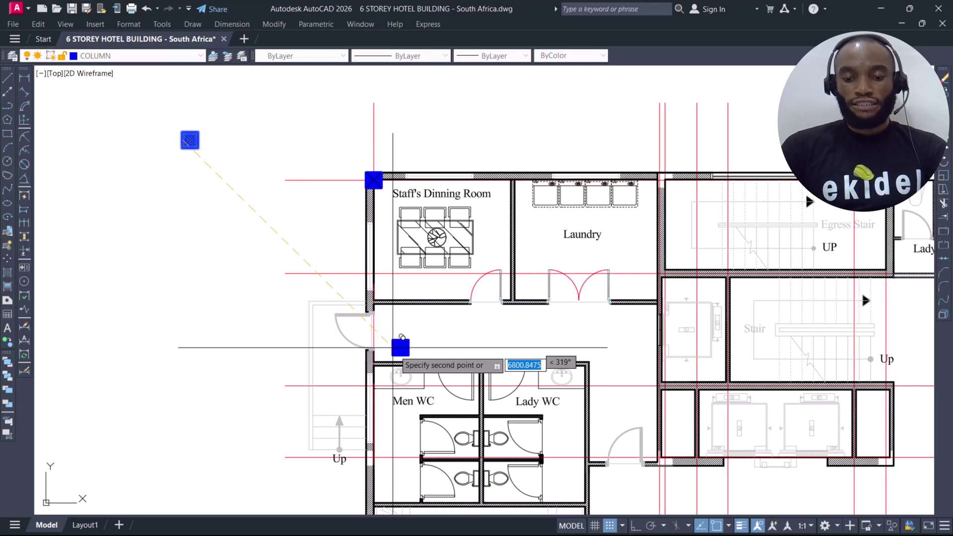
middle_click_drag(402, 338, 388, 242)
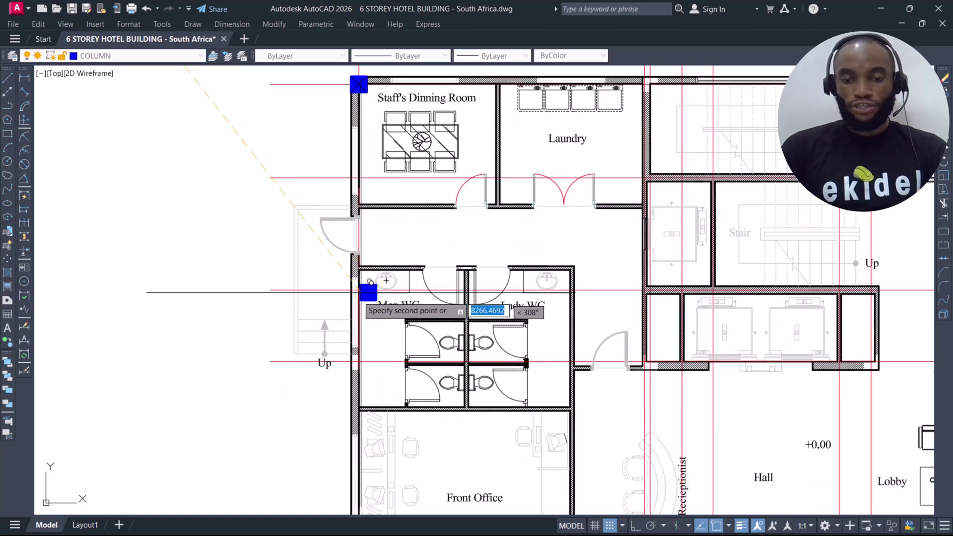
scroll(370, 282, "up", 4)
scroll(365, 276, "down", 6)
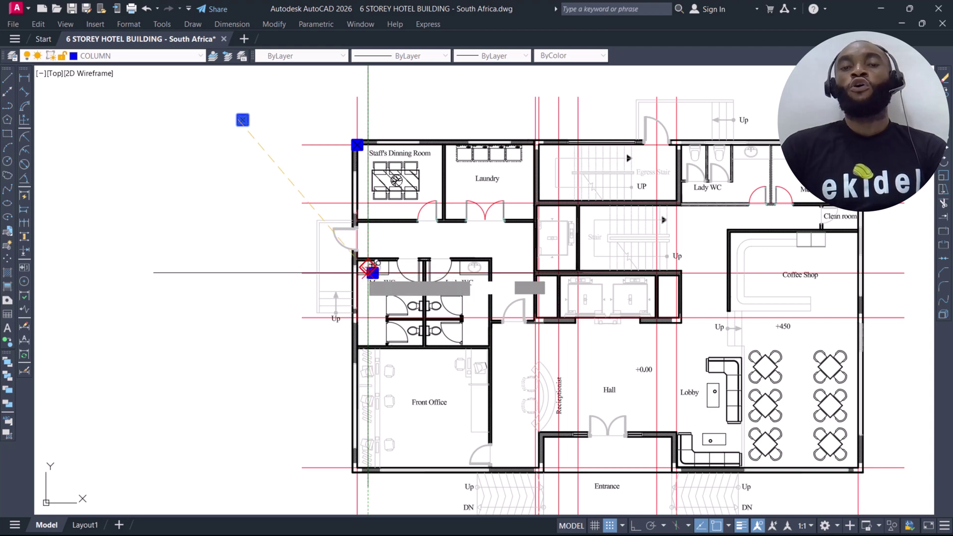
scroll(353, 298, "down", 2)
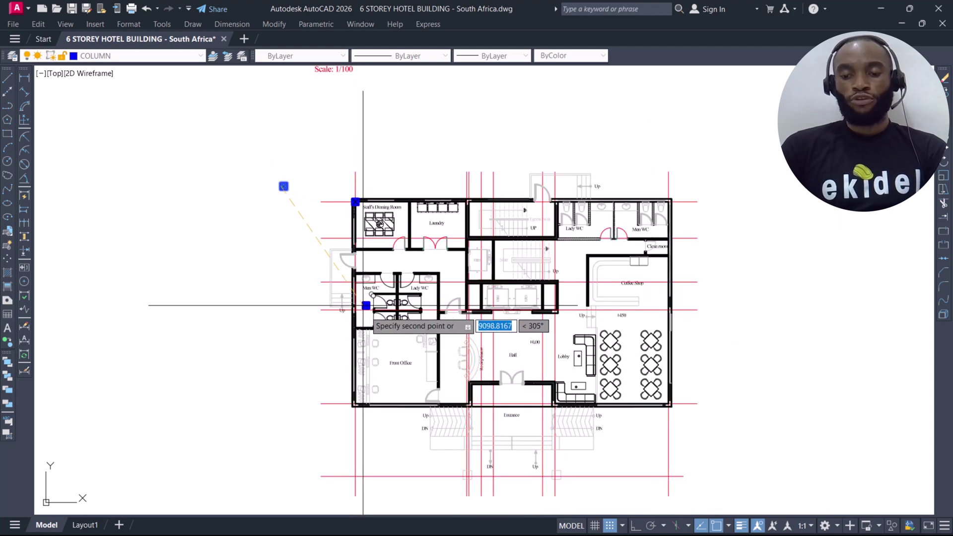
middle_click_drag(328, 397, 346, 307)
scroll(349, 307, "up", 5)
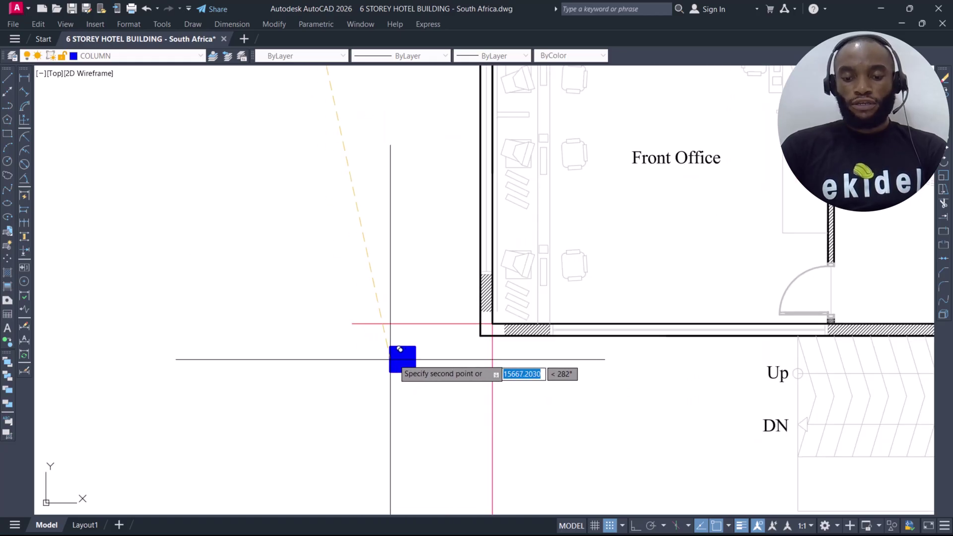
left_click(409, 356)
- Move the copied column by its lower-left corner onto the outer lower-left wall corner of the Front Office
scroll(437, 341, "up", 2)
left_click(437, 341)
left_click(341, 395)
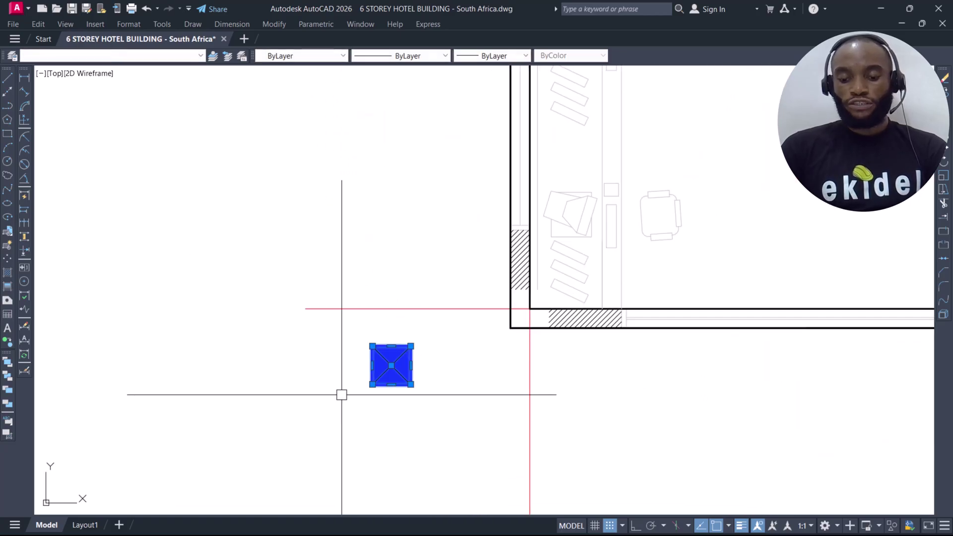
type("m")
key("Return")
scroll(363, 394, "up", 4)
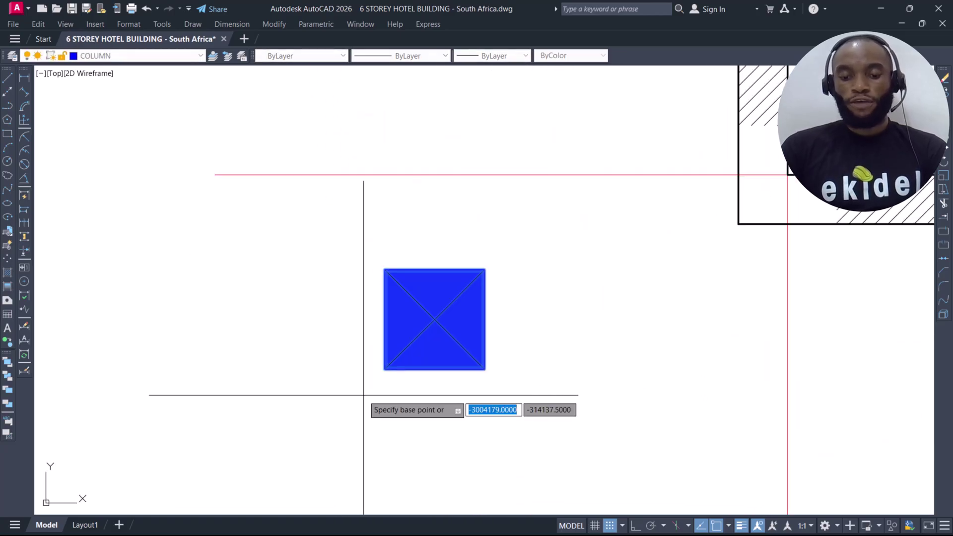
left_click(386, 367)
scroll(432, 352, "down", 3)
scroll(623, 249, "up", 4)
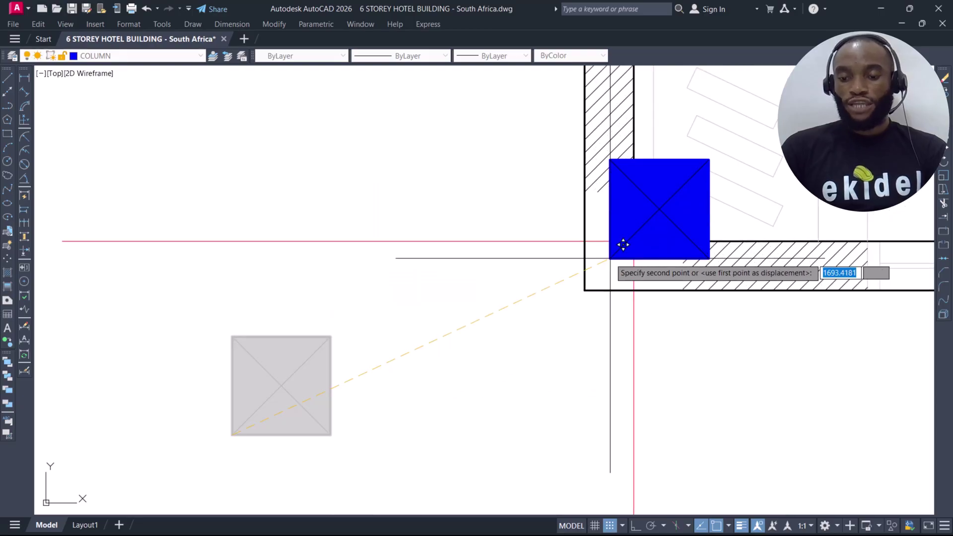
left_click(573, 304)
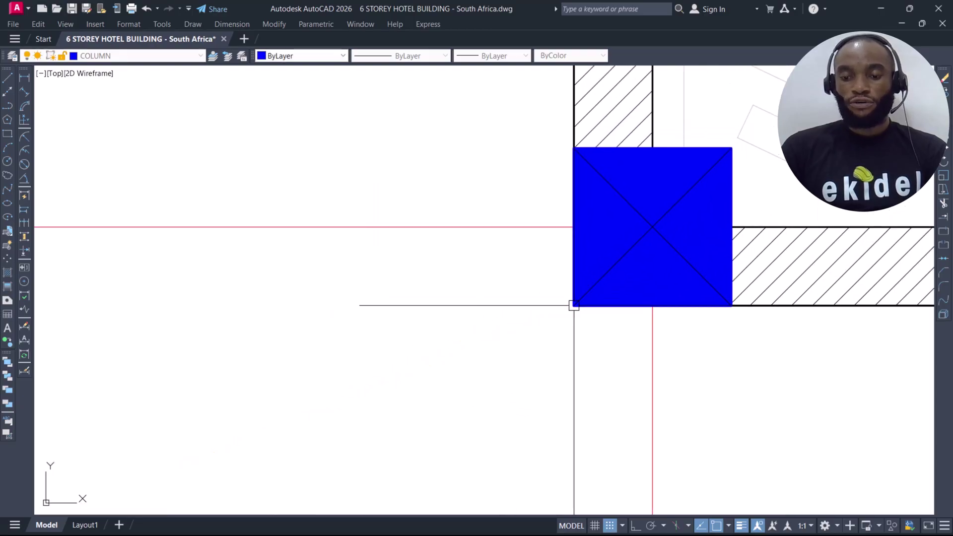
- Examine how the two corner columns at the Front Office and Staff's Dinning Room sit on the walls and grid lines
scroll(426, 398, "down", 4)
scroll(518, 329, "down", 8)
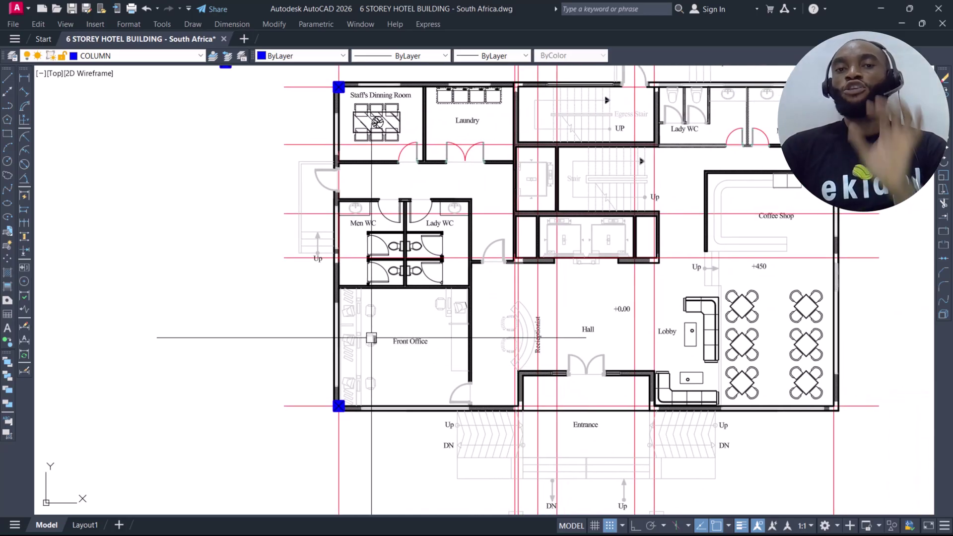
scroll(339, 413, "up", 4)
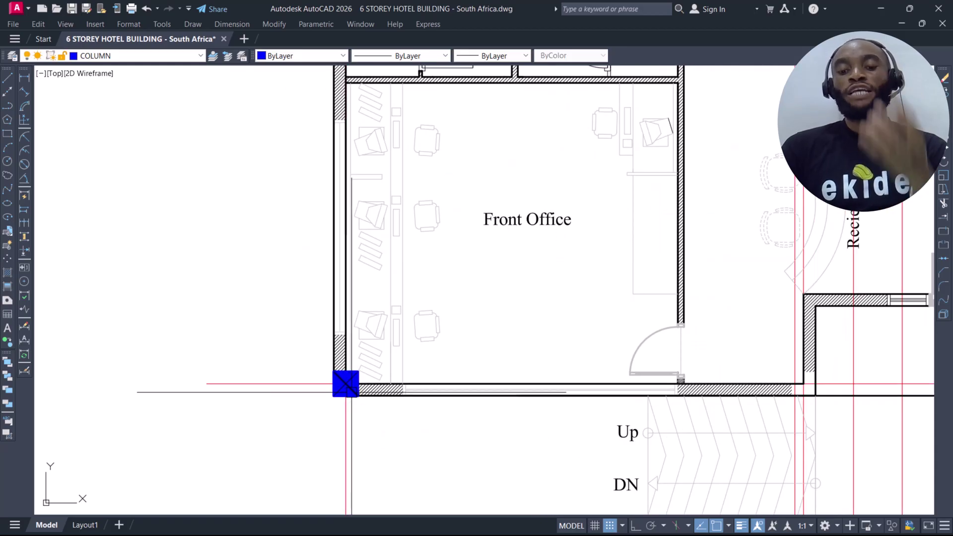
scroll(357, 386, "down", 4)
scroll(318, 158, "up", 5)
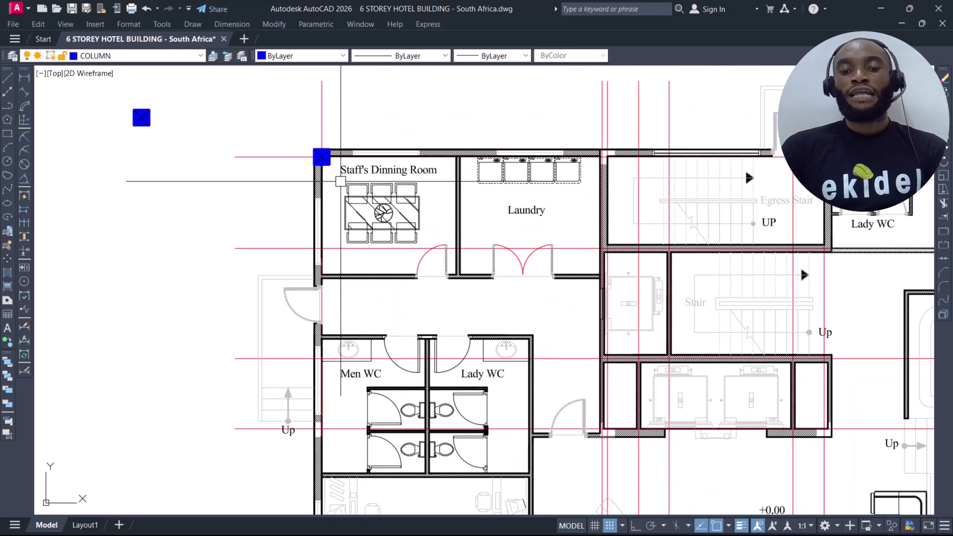
scroll(358, 166, "up", 4)
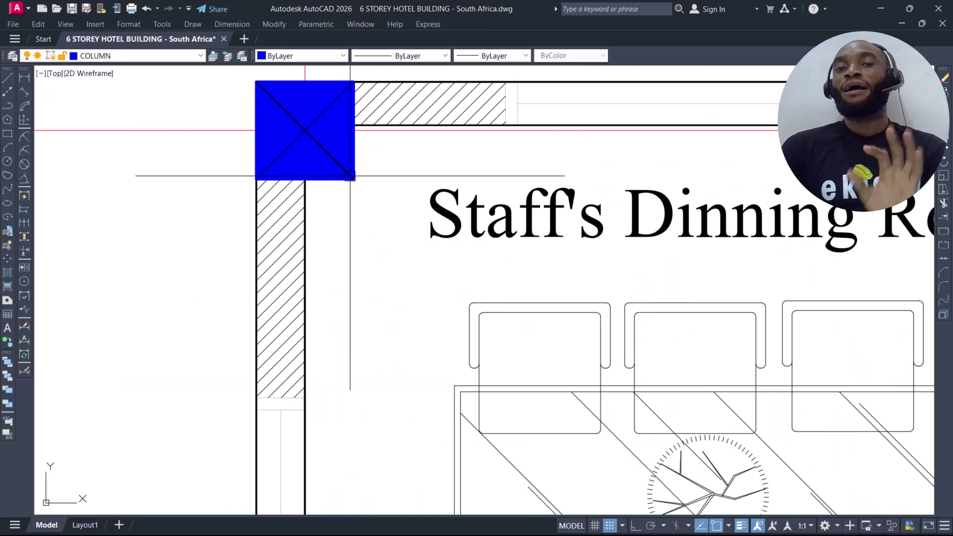
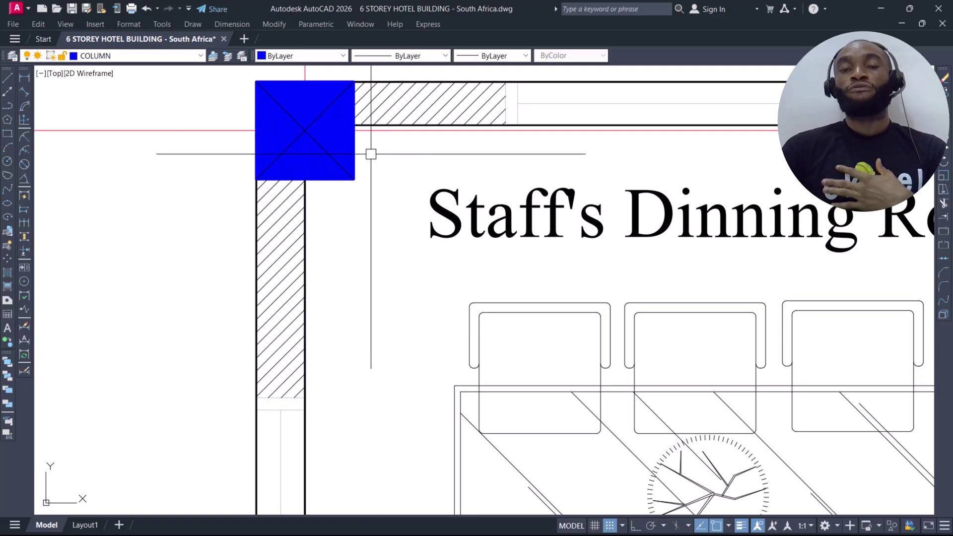
scroll(371, 153, "down", 4)
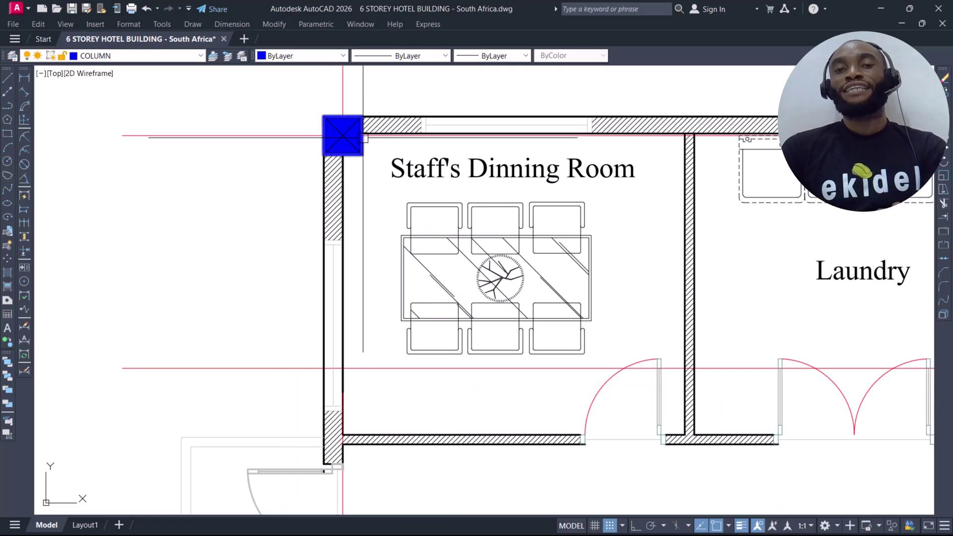
scroll(363, 133, "up", 2)
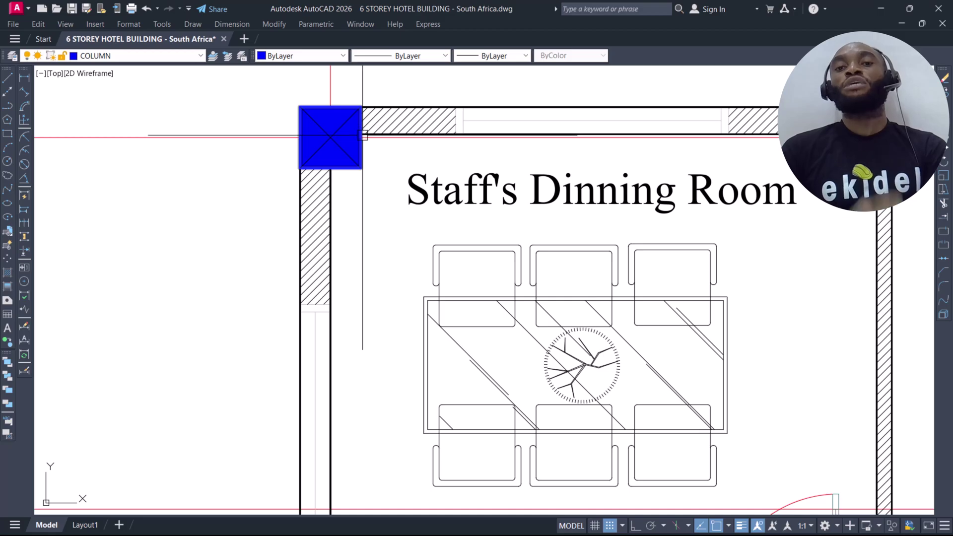
scroll(363, 135, "down", 2)
scroll(364, 141, "down", 2)
scroll(352, 135, "up", 5)
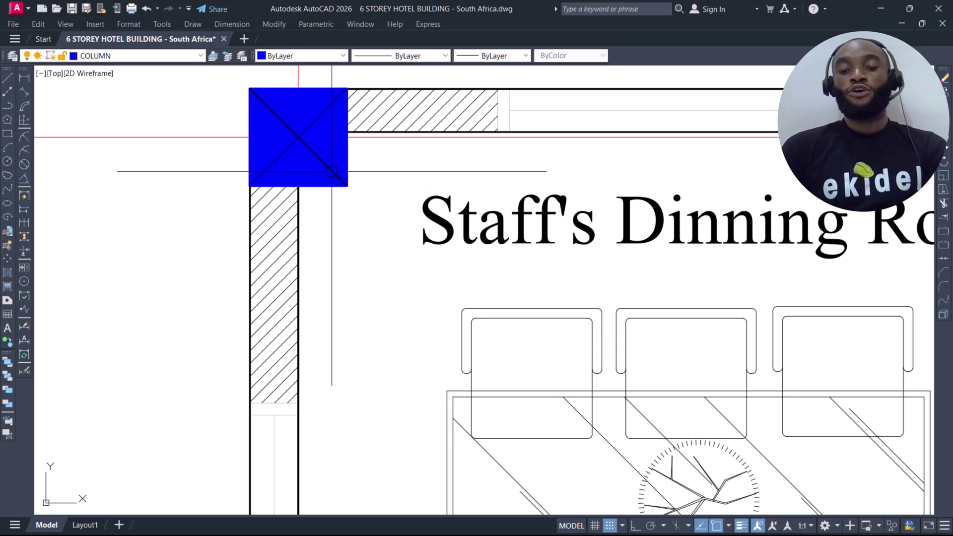
scroll(344, 169, "down", 5)
- Move the Front Office's corner column slightly inward, up and to the right of the outer wall corner
scroll(348, 385, "up", 6)
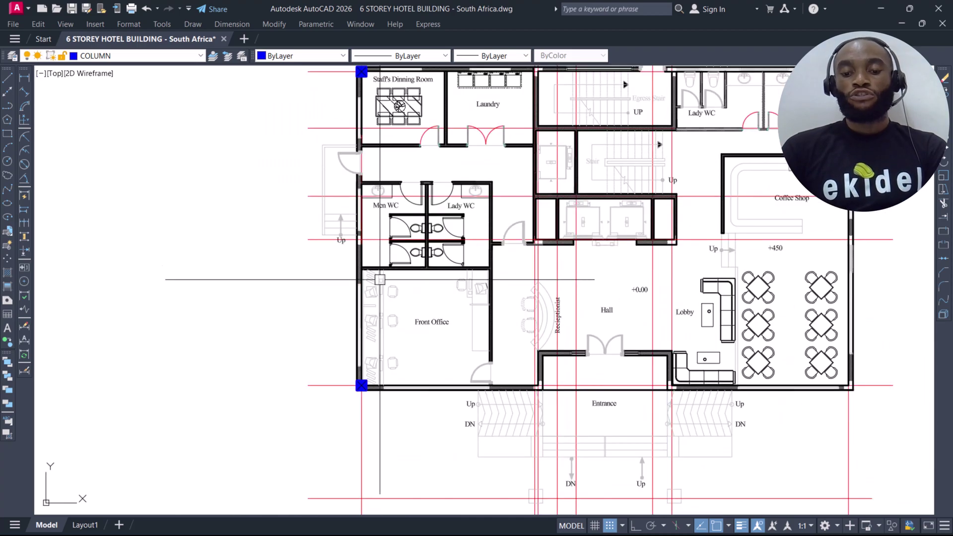
scroll(431, 395, "up", 2)
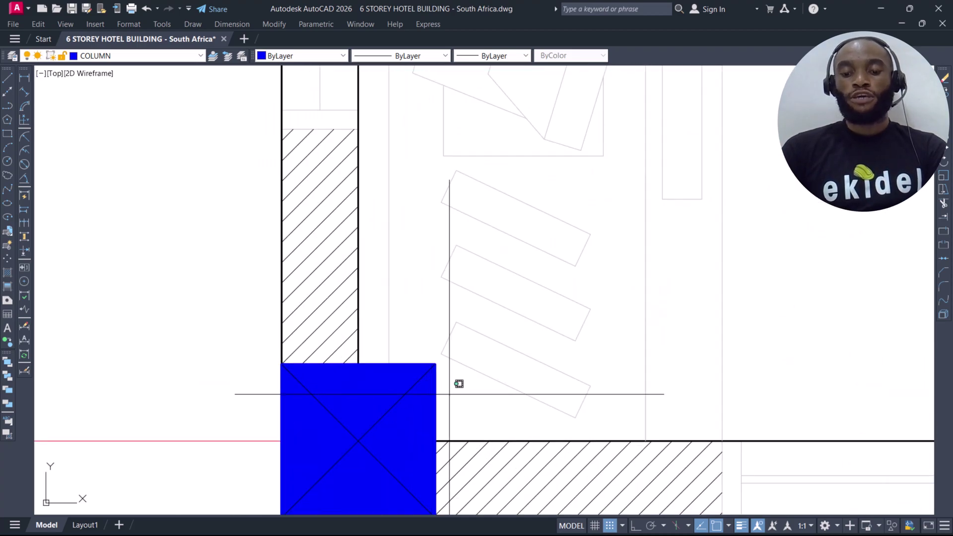
left_click(437, 392)
left_click(440, 387)
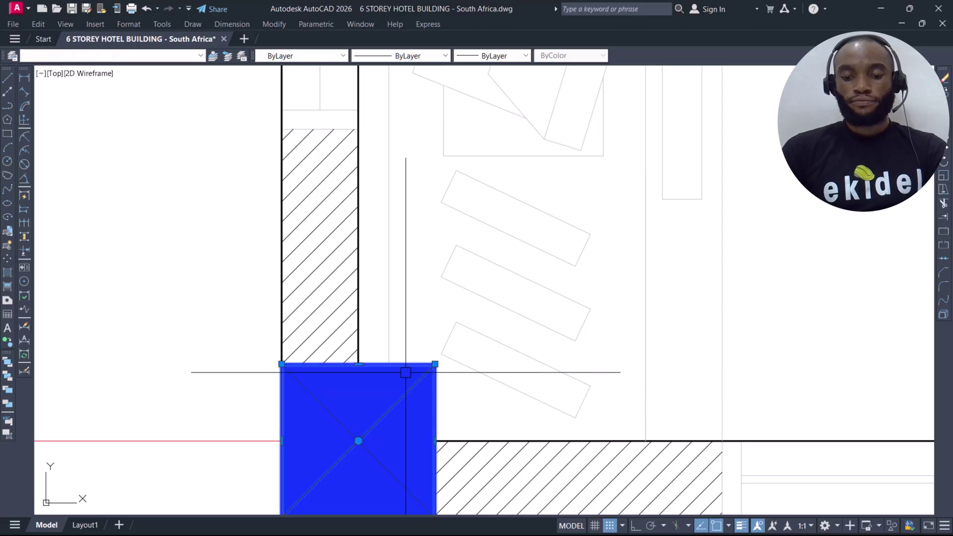
scroll(366, 351, "down", 4)
scroll(374, 384, "up", 4)
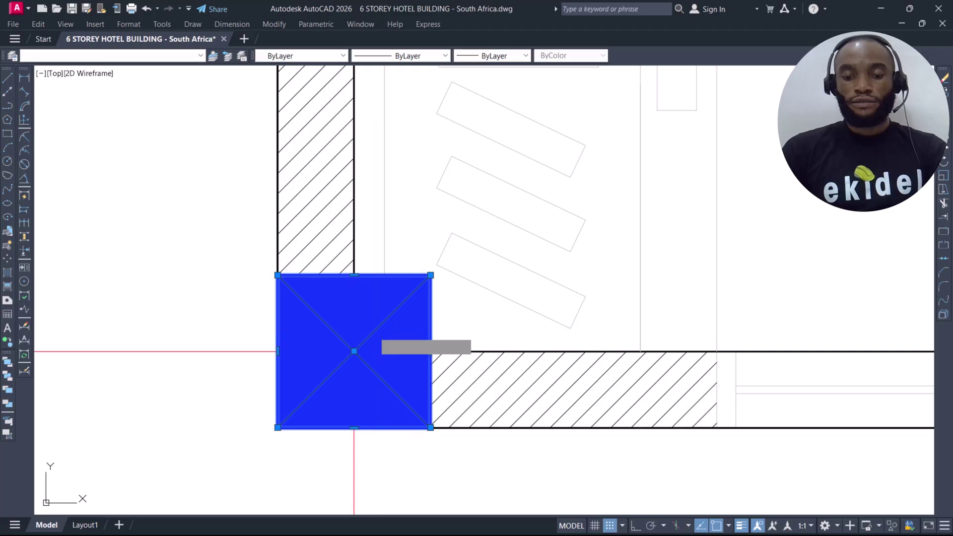
key("ctrl+z")
type("m")
key("Return")
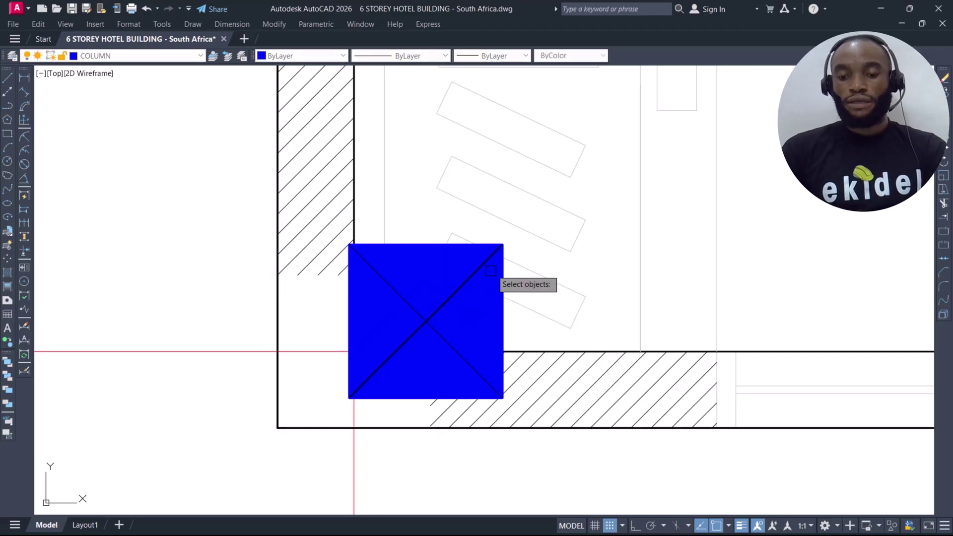
left_click(491, 271)
- Copy the original hatched column by its lower-right corner onto the building's outer lower-right wall corner, beyond the dining tables
scroll(395, 383, "down", 8)
middle_click_drag(362, 241, 383, 345)
scroll(355, 263, "up", 4)
left_click(334, 212)
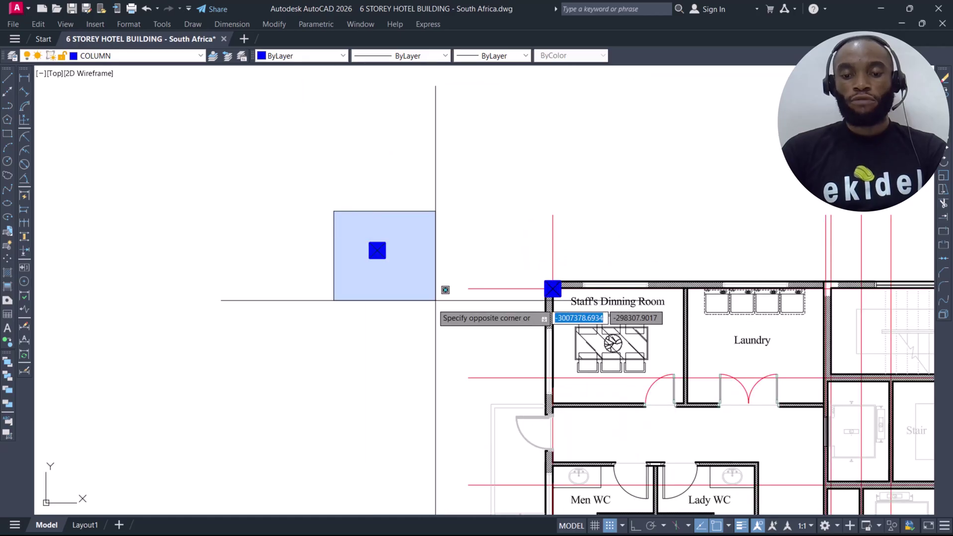
left_click(431, 297)
type("co")
key("Return")
scroll(394, 268, "up", 5)
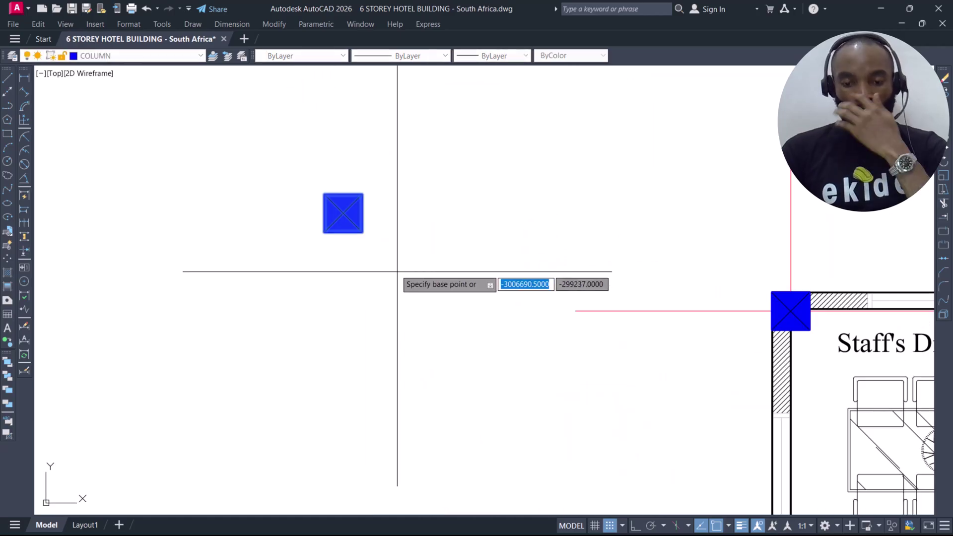
left_click(343, 218)
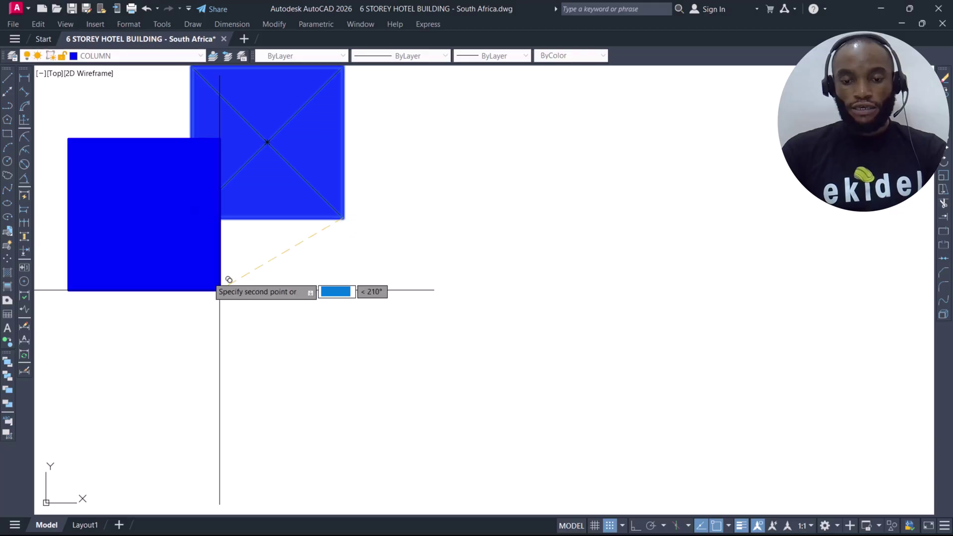
scroll(218, 238, "down", 6)
scroll(258, 209, "down", 2)
left_click(349, 246)
middle_click_drag(596, 357, 378, 193)
scroll(551, 368, "up", 9)
scroll(648, 409, "up", 2)
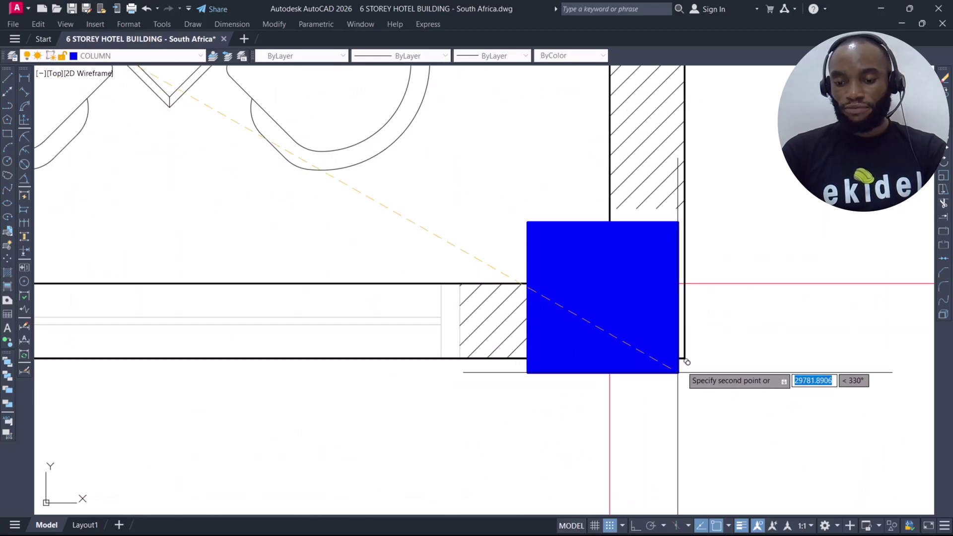
scroll(687, 359, "down", 6)
scroll(595, 392, "down", 5)
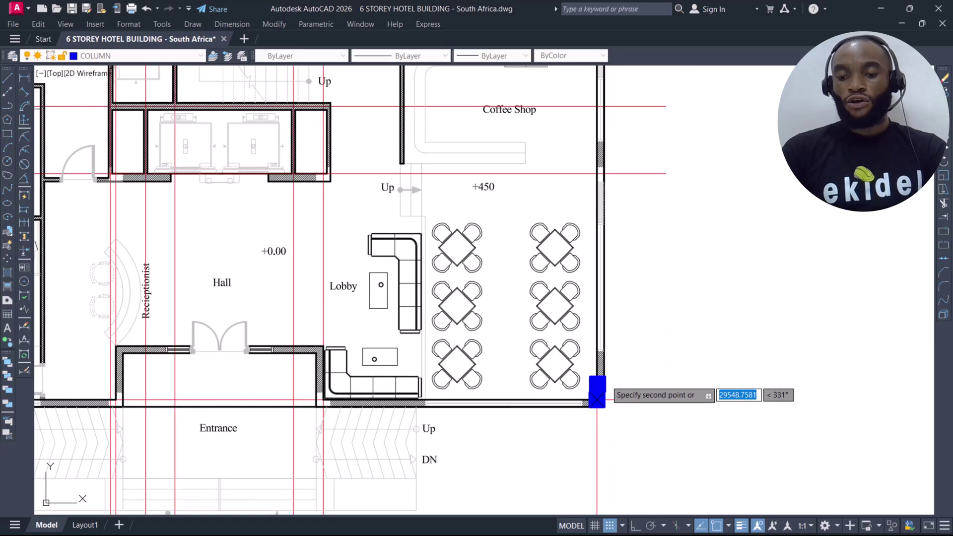
- Place another copy of the column in the empty area just outside the building's upper-right corner, beside the Men WC
scroll(570, 428, "up", 2)
middle_click_drag(540, 323, 540, 494)
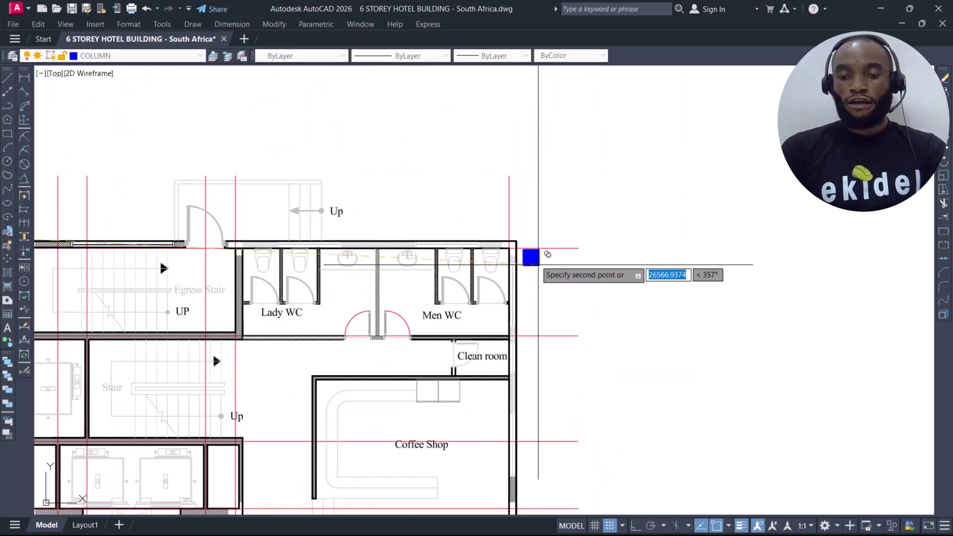
scroll(541, 259, "up", 5)
left_click(627, 327)
key("Escape")
- Move the loose column by its upper-right corner onto the building's outer upper-right wall corner at the Men WC
left_click(640, 271)
left_click(540, 363)
type("M")
key("Return")
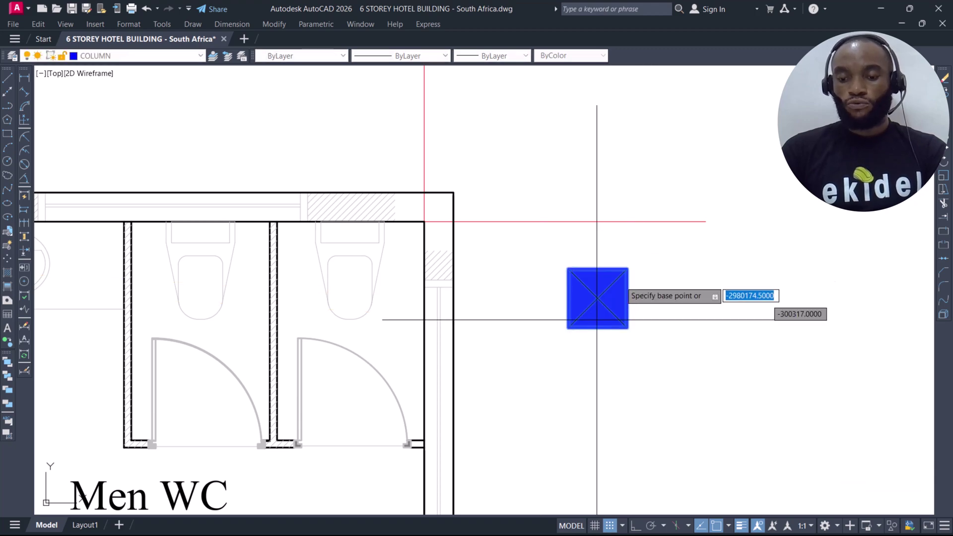
scroll(630, 321, "up", 3)
left_click(632, 261)
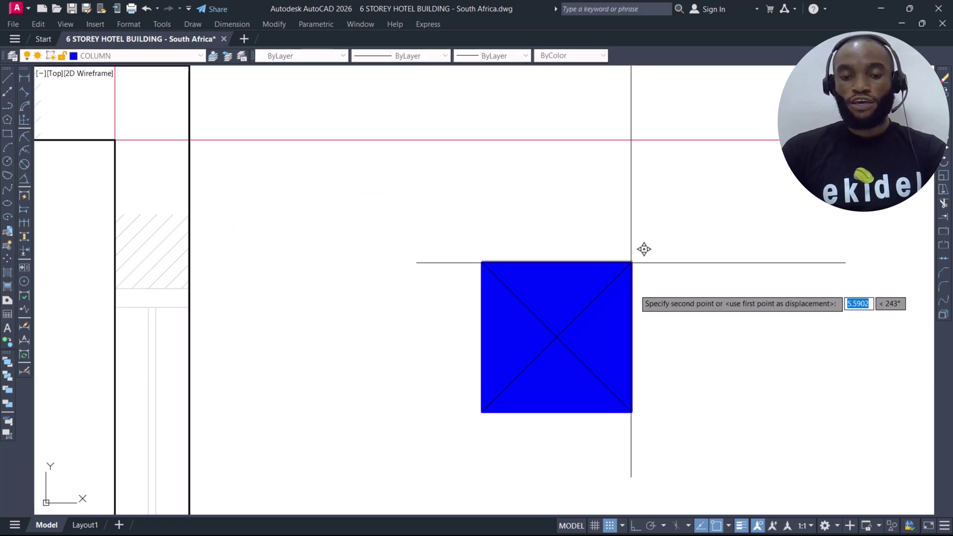
scroll(638, 278, "down", 4)
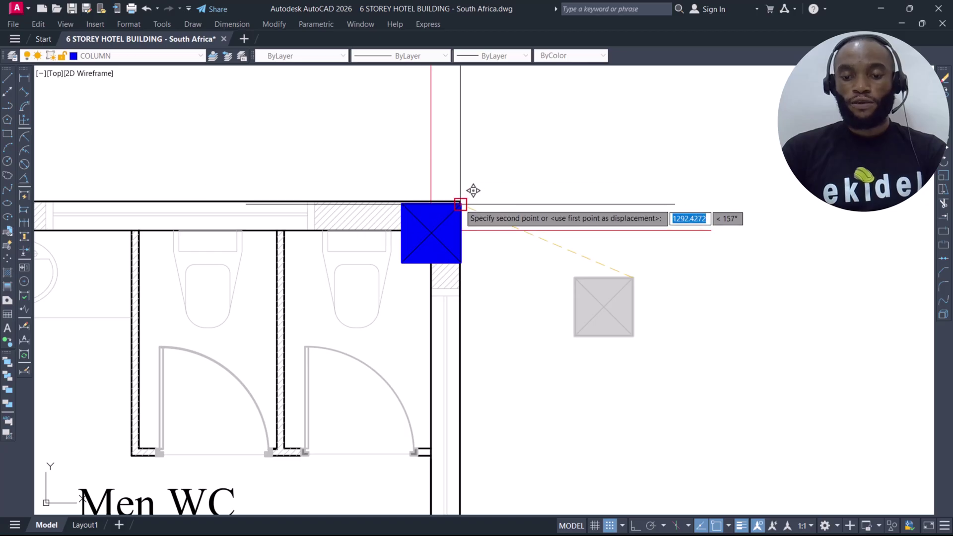
scroll(471, 190, "up", 5)
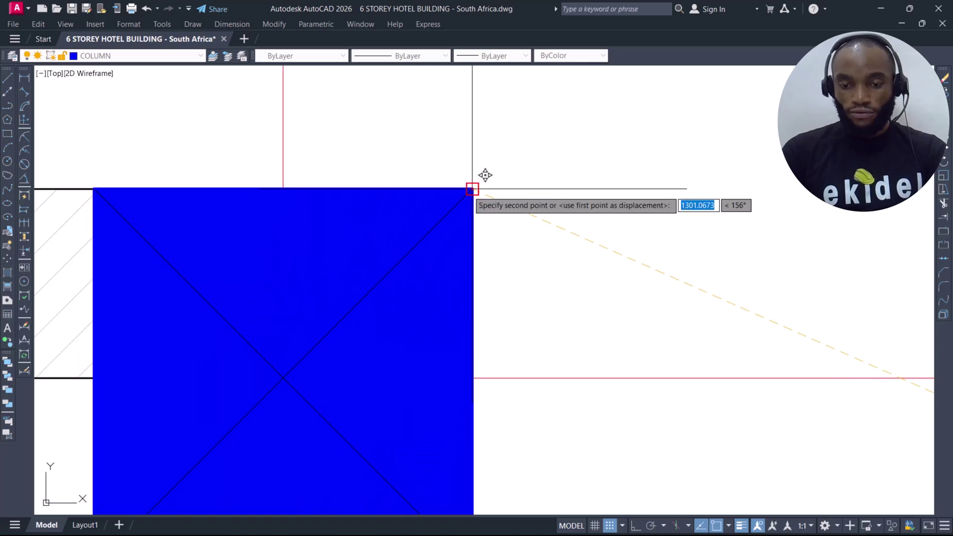
left_click(472, 189)
scroll(497, 198, "down", 10)
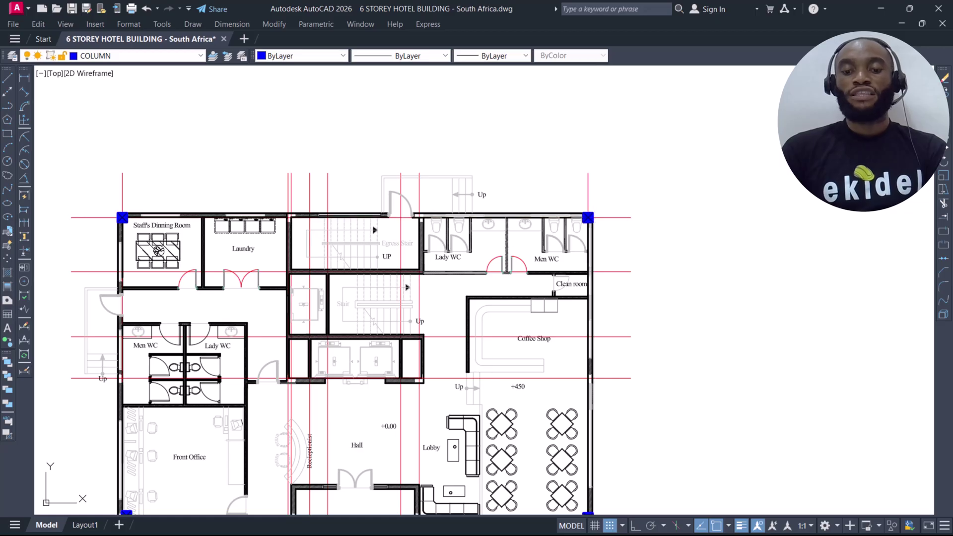
- Copy the original column by its left edge midpoint onto the outer left wall at the grid line beside the Men WC
middle_click_drag(320, 237, 396, 174)
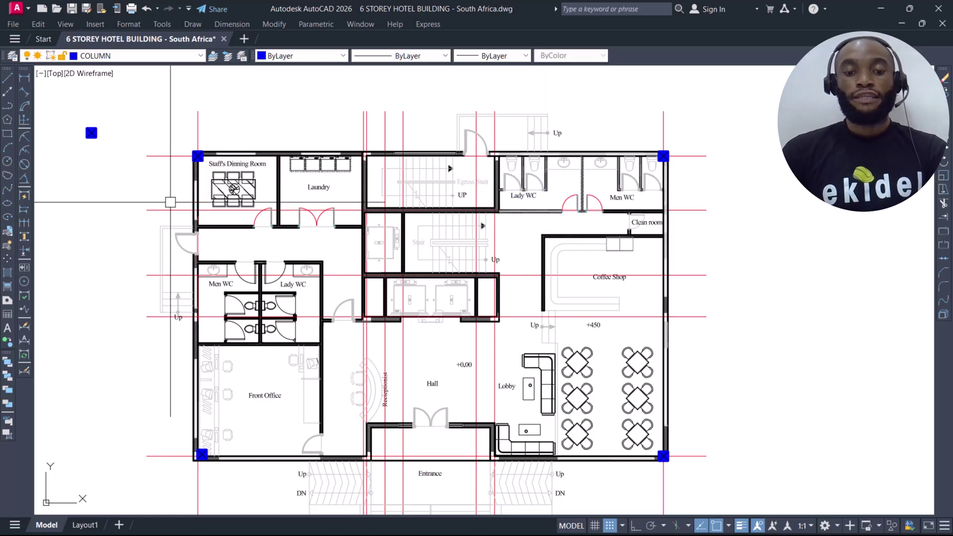
middle_click_drag(153, 187, 258, 199)
scroll(229, 107, "up", 2)
left_click(229, 111)
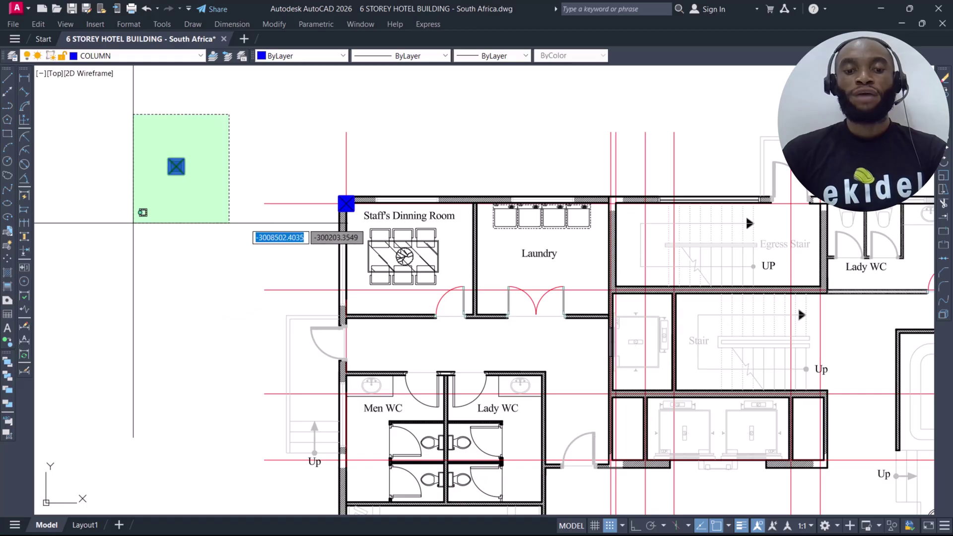
left_click(133, 223)
type("o")
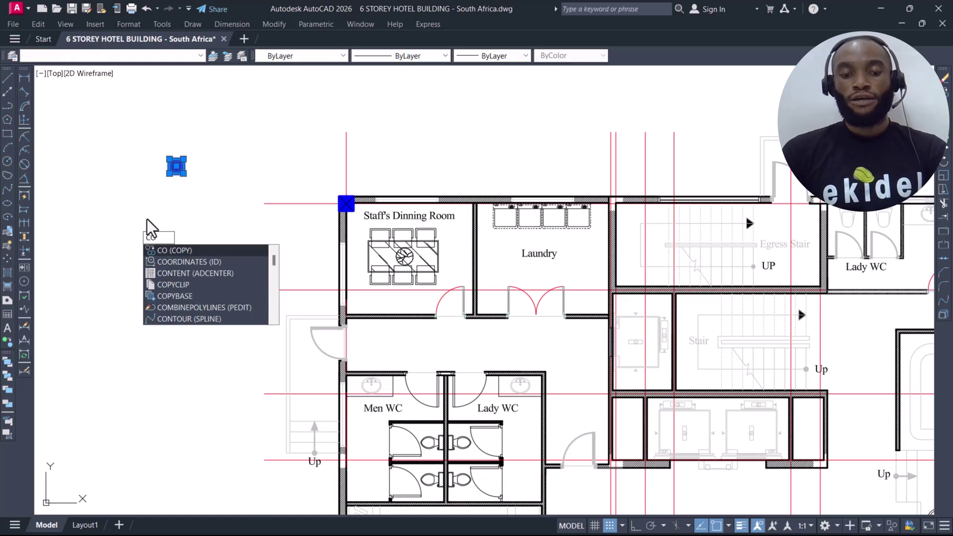
key("Return")
scroll(139, 180, "up", 5)
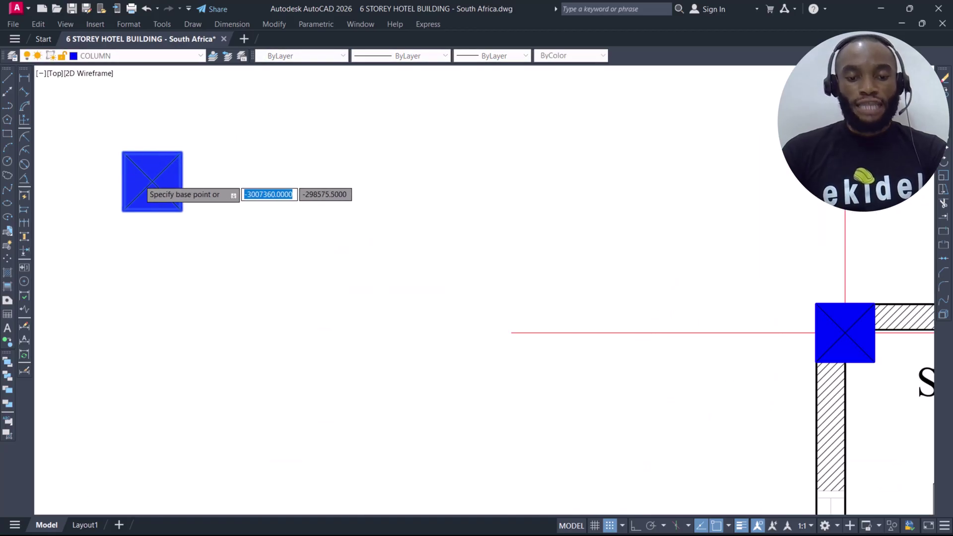
scroll(132, 183, "up", 2)
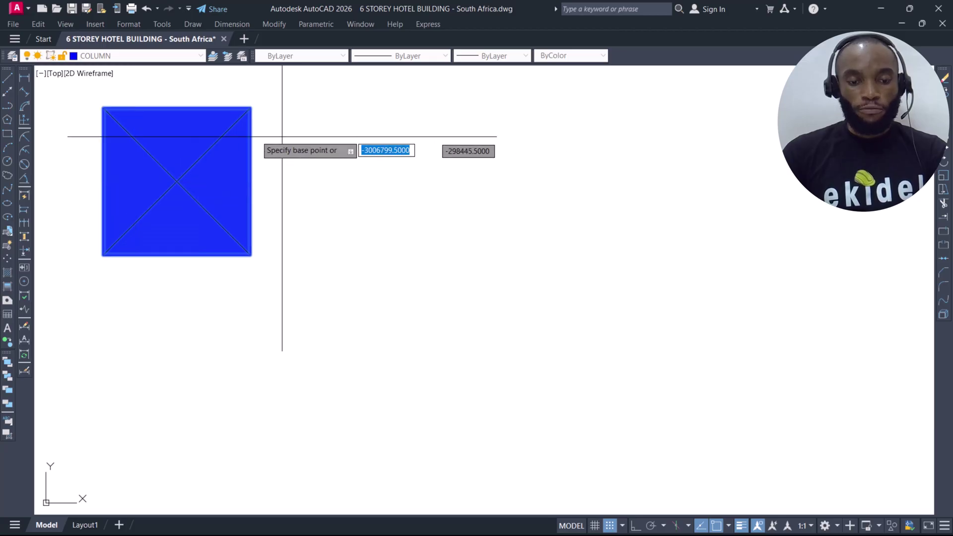
left_click(104, 181)
scroll(206, 177, "down", 8)
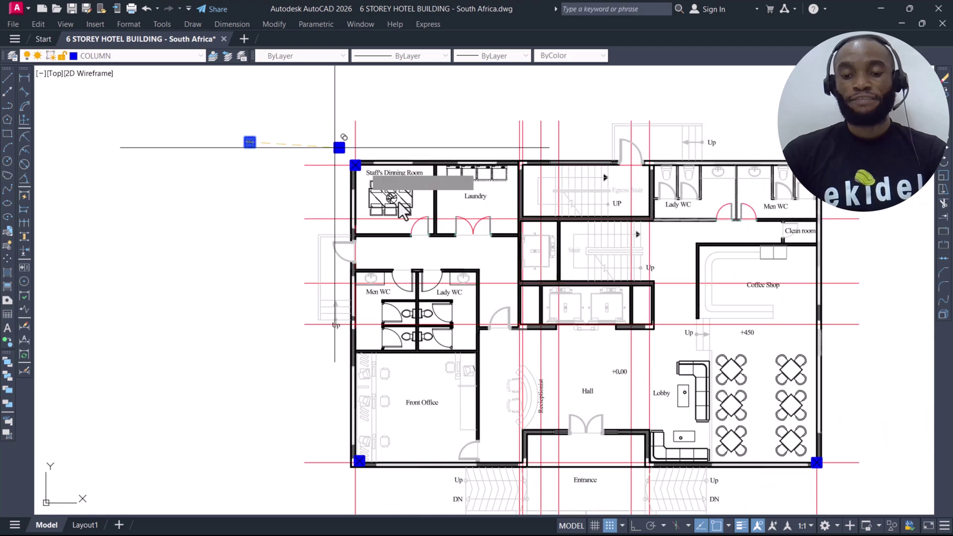
scroll(348, 320, "up", 10)
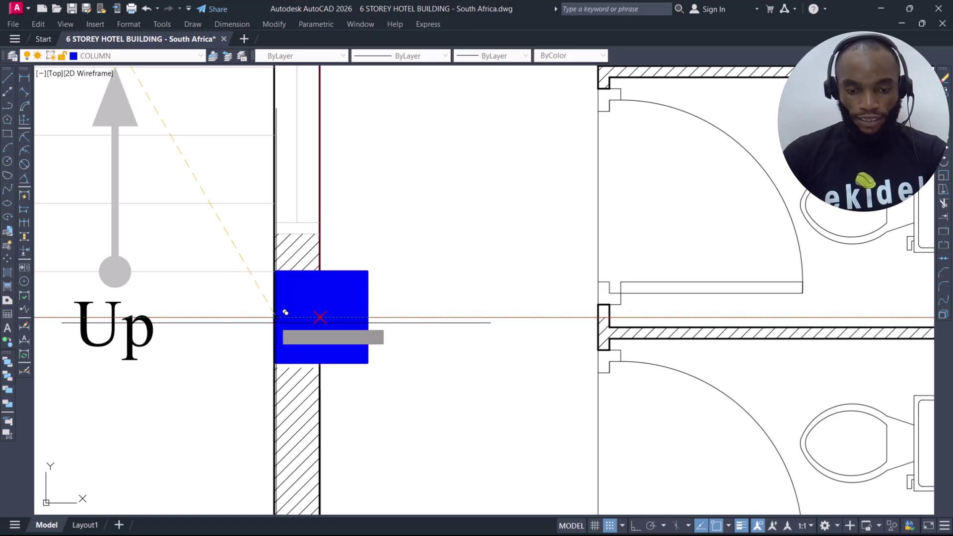
scroll(316, 305, "down", 4)
scroll(181, 135, "down", 6)
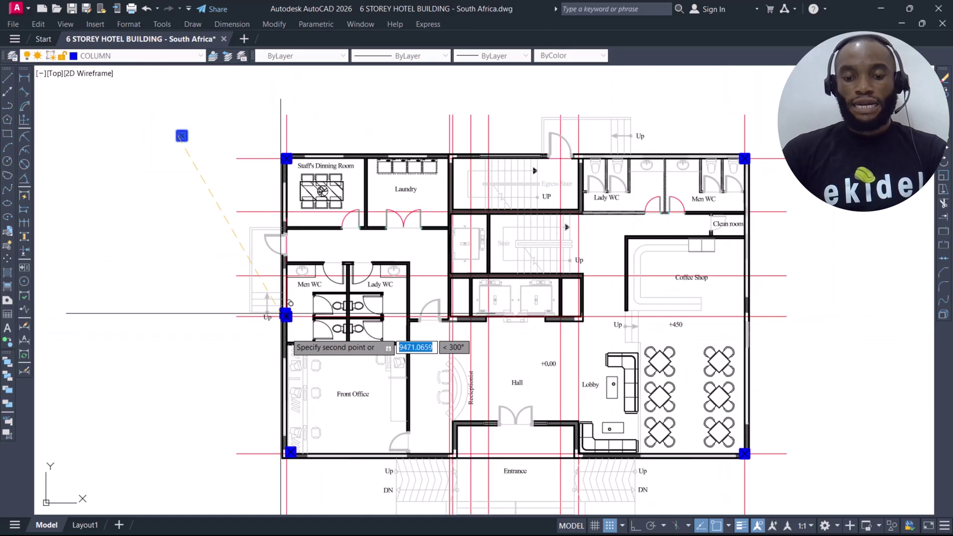
- Place another copy of the column in the open Hall area just below the two lifts and end the copying
scroll(126, 145, "up", 10)
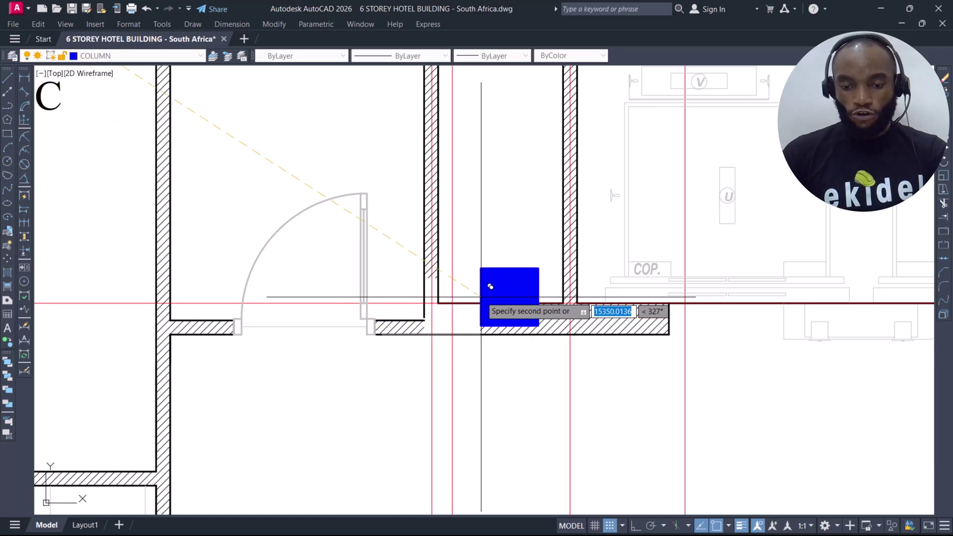
scroll(361, 322, "down", 4)
scroll(442, 317, "up", 3)
scroll(422, 328, "up", 2)
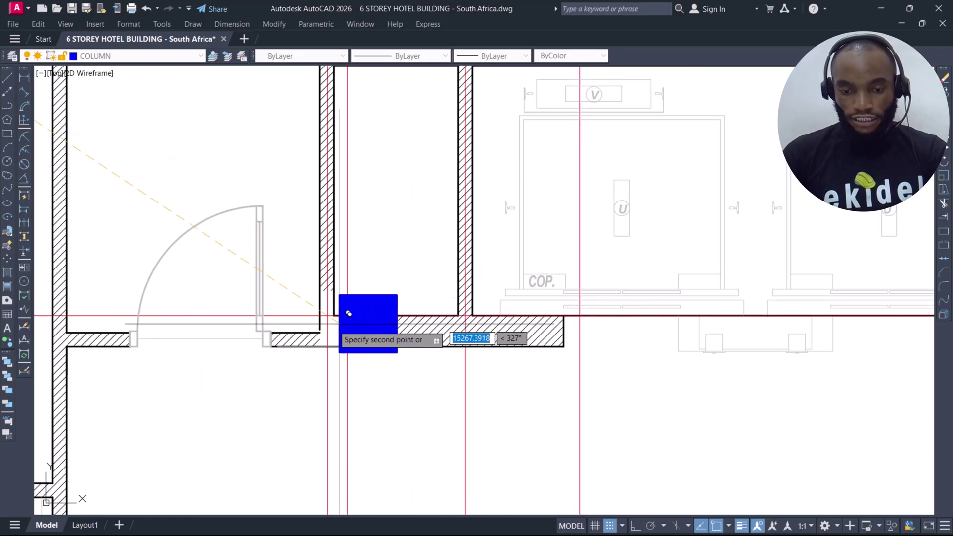
scroll(348, 336, "down", 5)
left_click(510, 380)
key("Escape")
- Move the loose Hall column by its lower-left corner to the lift core's lower-left wall corner, beside the door
left_click(547, 368)
left_click(481, 415)
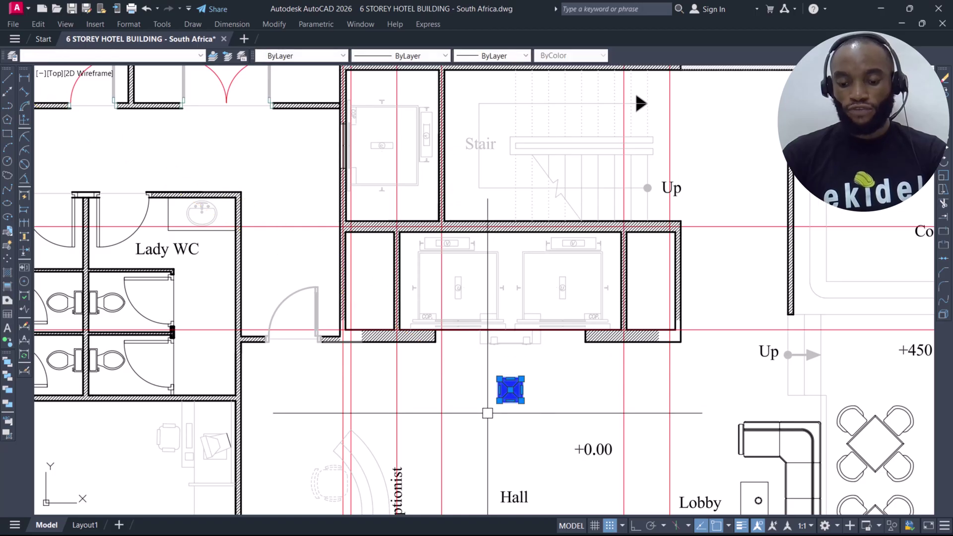
type("m")
key("Return")
scroll(512, 392, "up", 3)
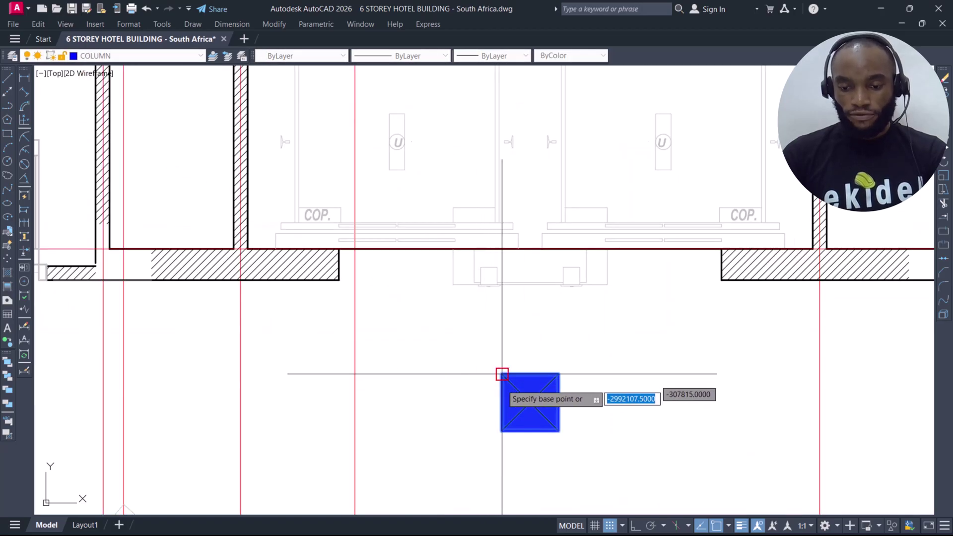
left_click(501, 431)
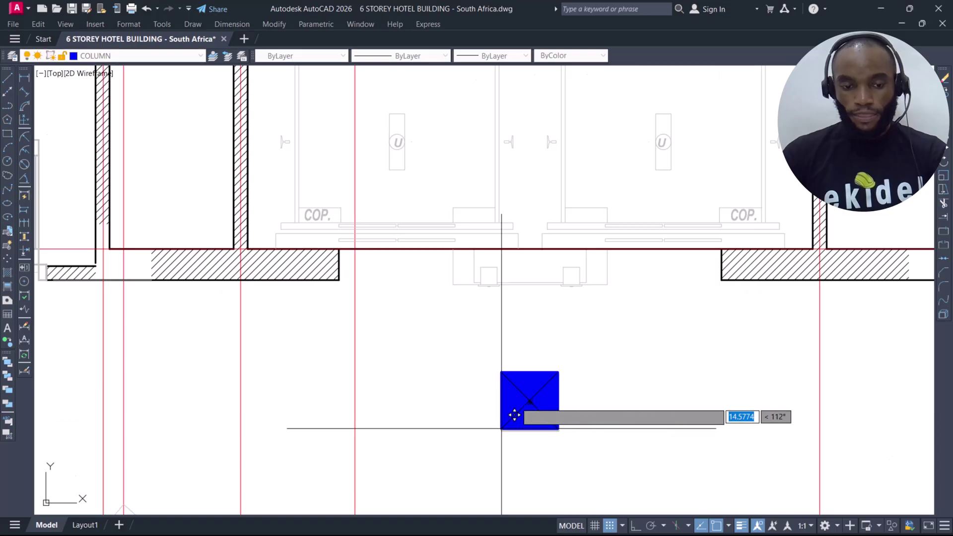
scroll(517, 402, "down", 2)
scroll(283, 315, "up", 4)
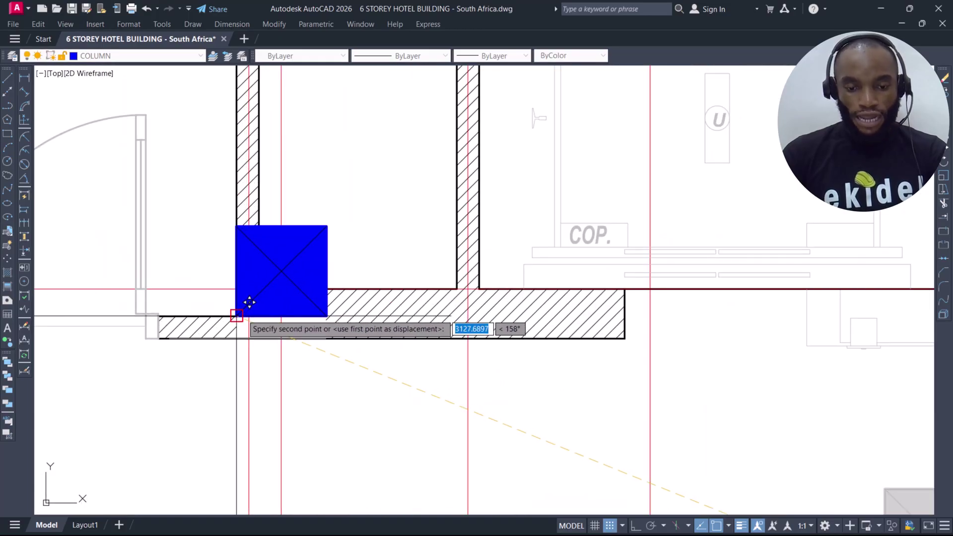
scroll(252, 297, "up", 2)
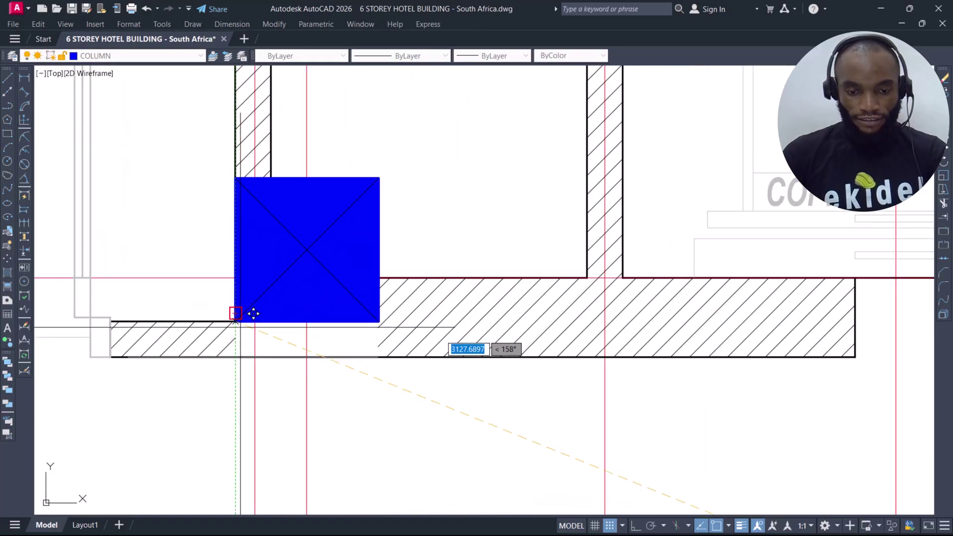
left_click(250, 340)
- Extend the vertical wall line beside the lift core's lower-left column down to the wall's lower face line
scroll(260, 282, "up", 6)
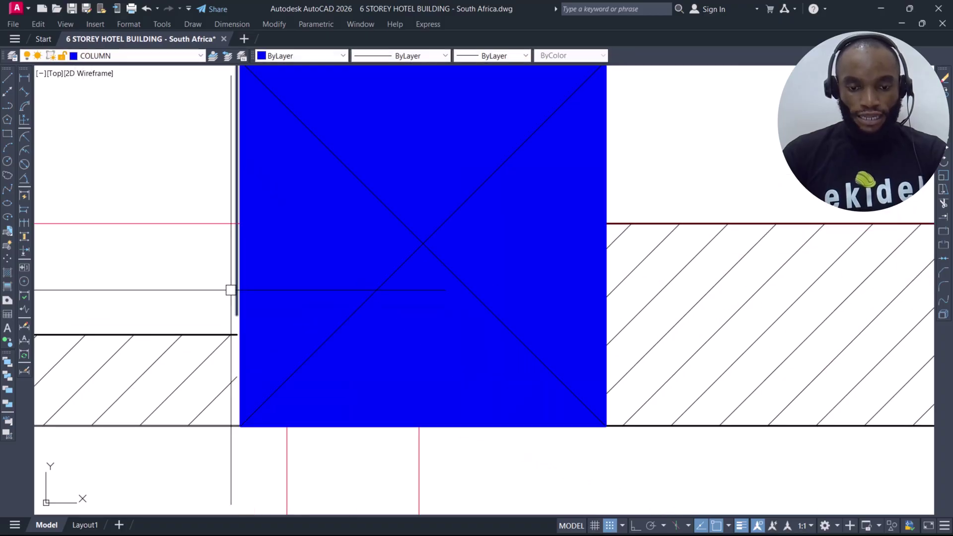
scroll(258, 303, "down", 4)
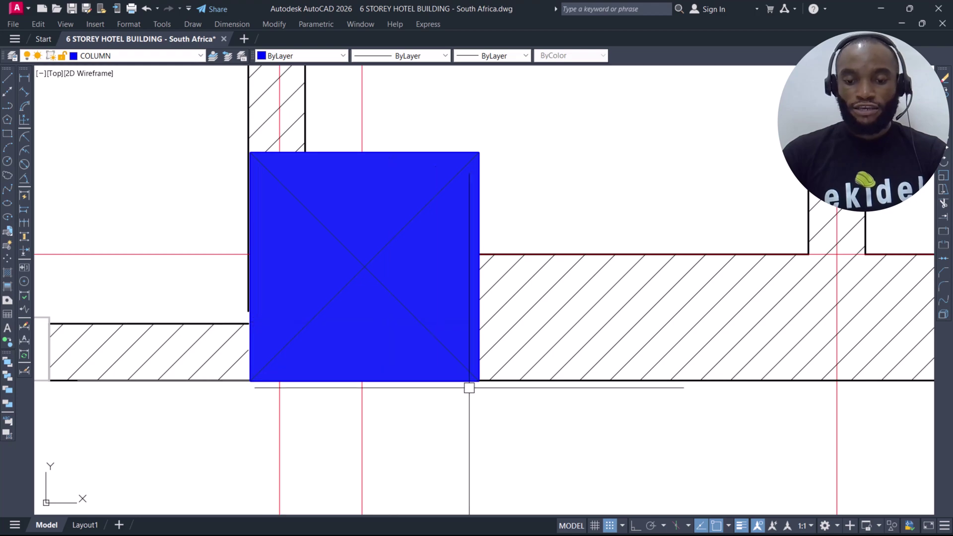
scroll(248, 381, "up", 2)
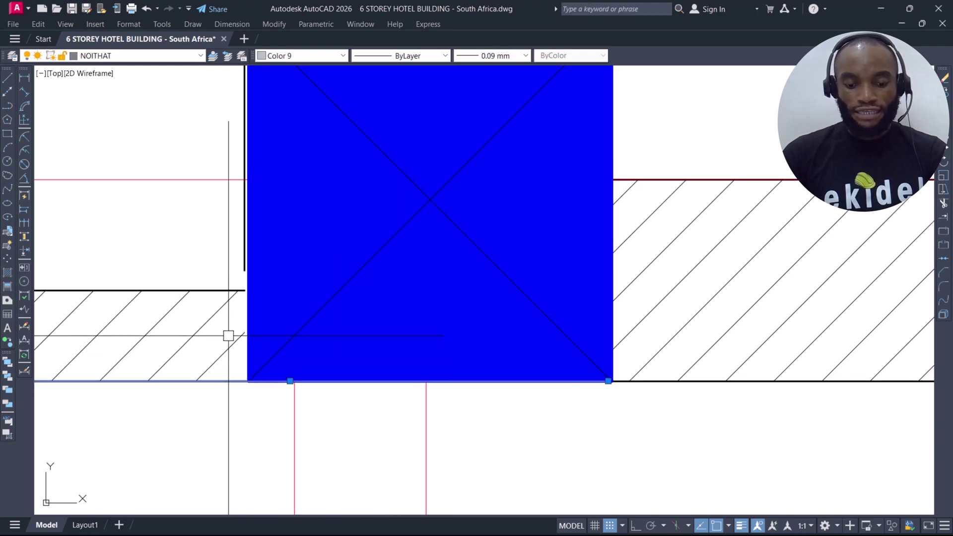
left_click(240, 268)
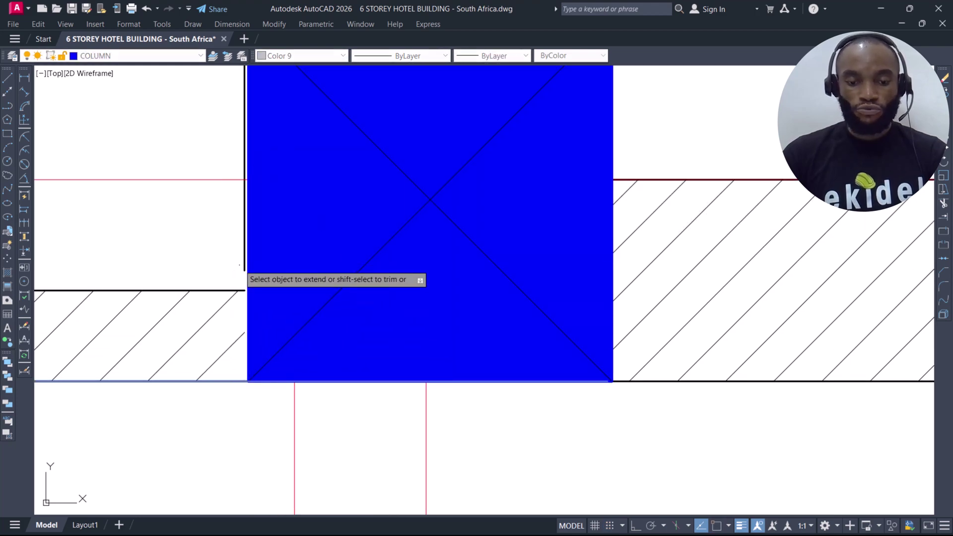
scroll(238, 348, "up", 2)
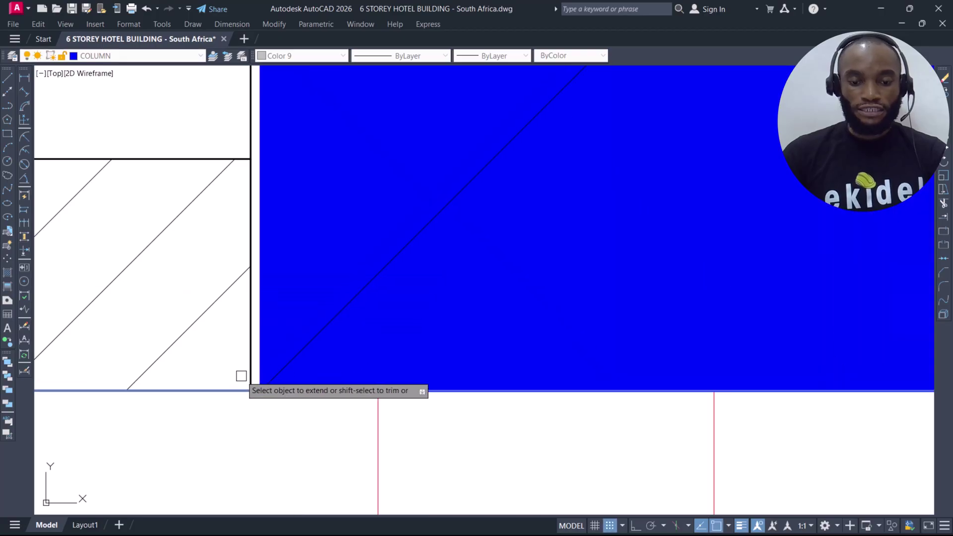
scroll(323, 328, "down", 5)
- Move the lift core's lower-left column by its lower-left corner exactly onto the corner where the extended wall line meets the lower wall line
left_click(241, 112)
left_click(588, 406)
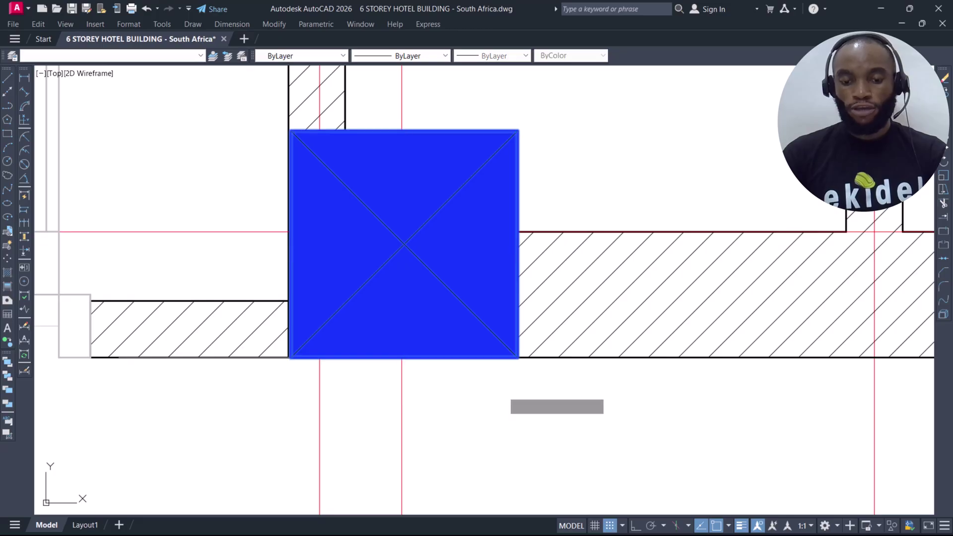
type("m")
key("Return")
scroll(307, 348, "up", 6)
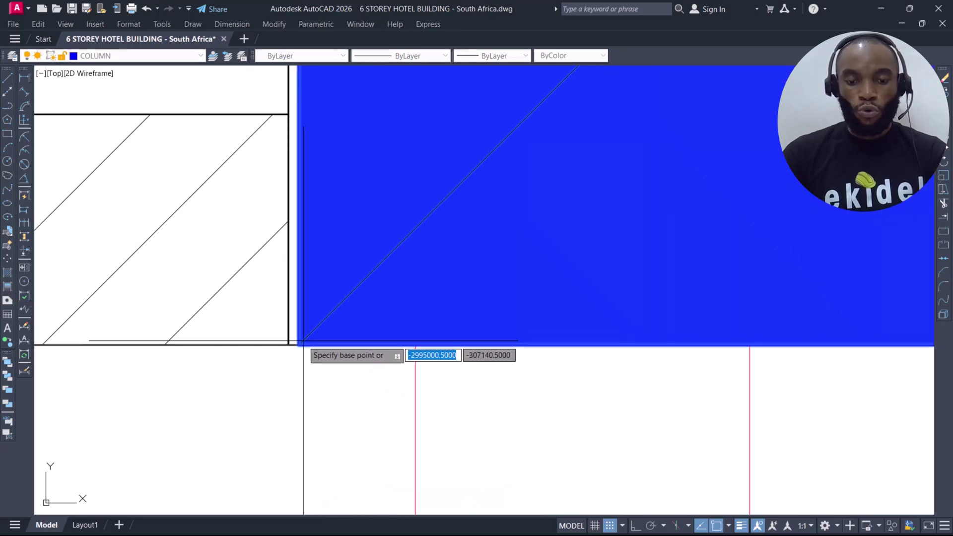
left_click(299, 343)
left_click(289, 345)
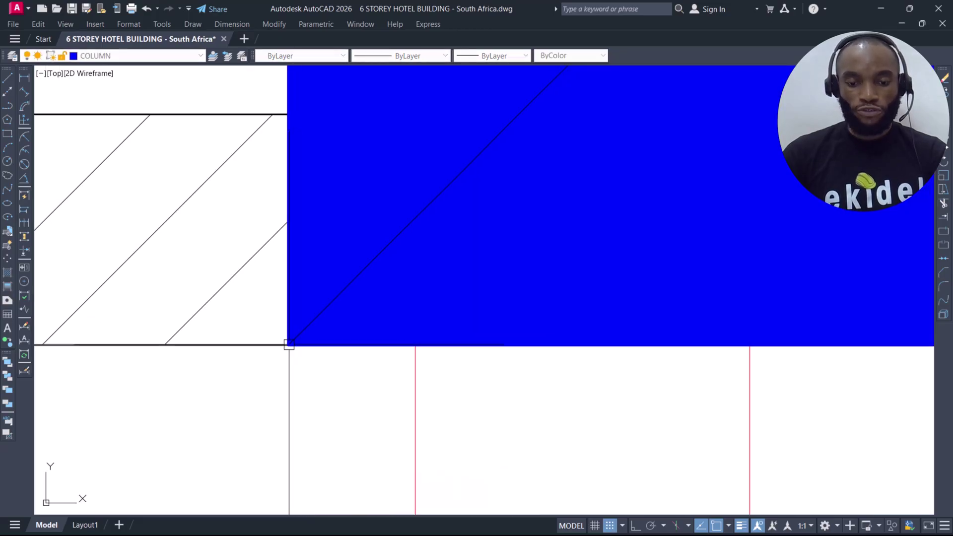
- Copy the lift core's lower-left column by its lower-right corner onto the core's outer lower-right wall corner
scroll(289, 344, "down", 10)
scroll(419, 295, "up", 4)
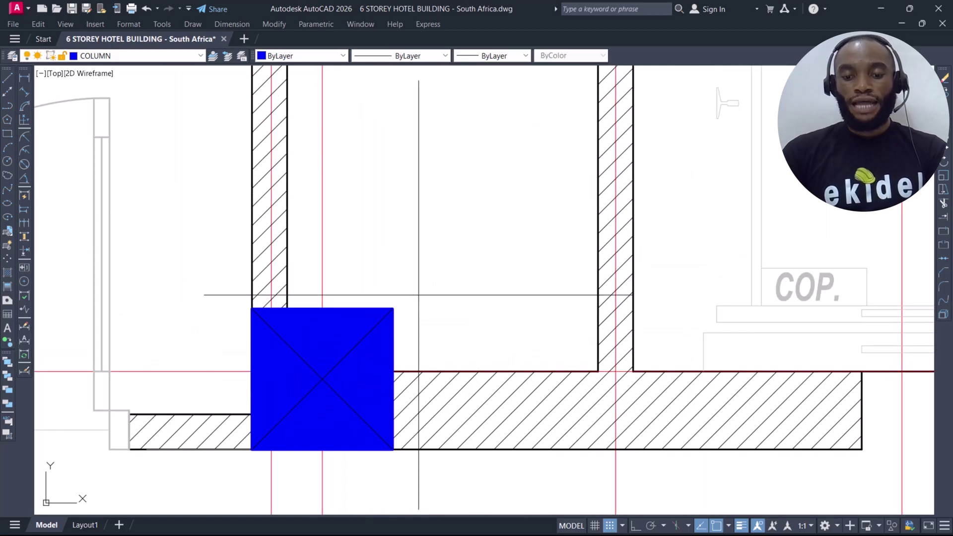
left_click(418, 297)
left_click(310, 332)
left_click(229, 290)
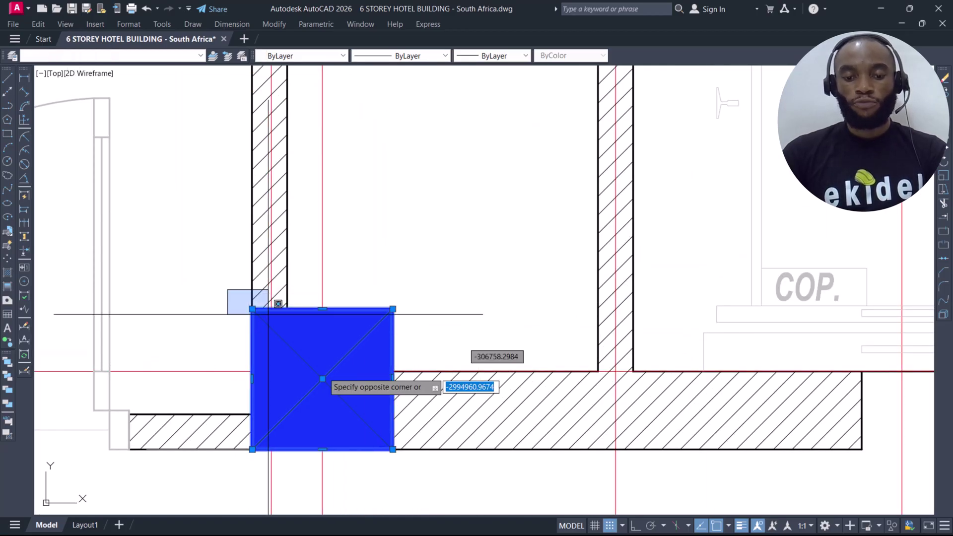
left_click(417, 464)
type("CO")
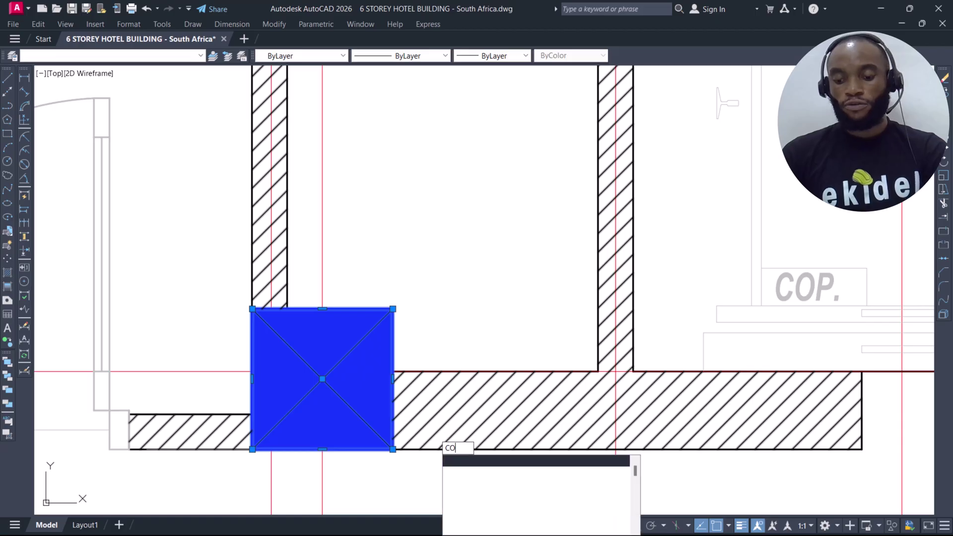
key("Return")
scroll(359, 397, "down", 4)
scroll(361, 391, "up", 5)
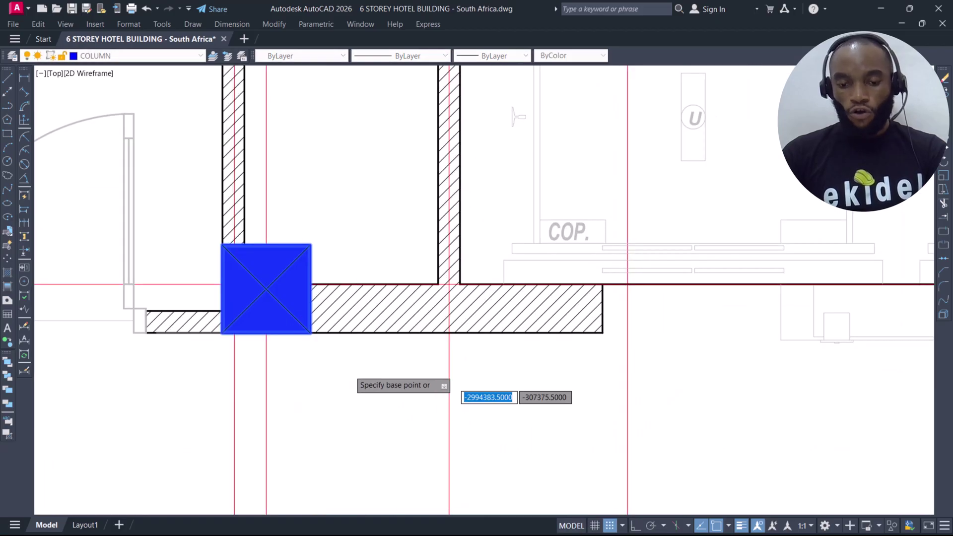
scroll(300, 342, "down", 5)
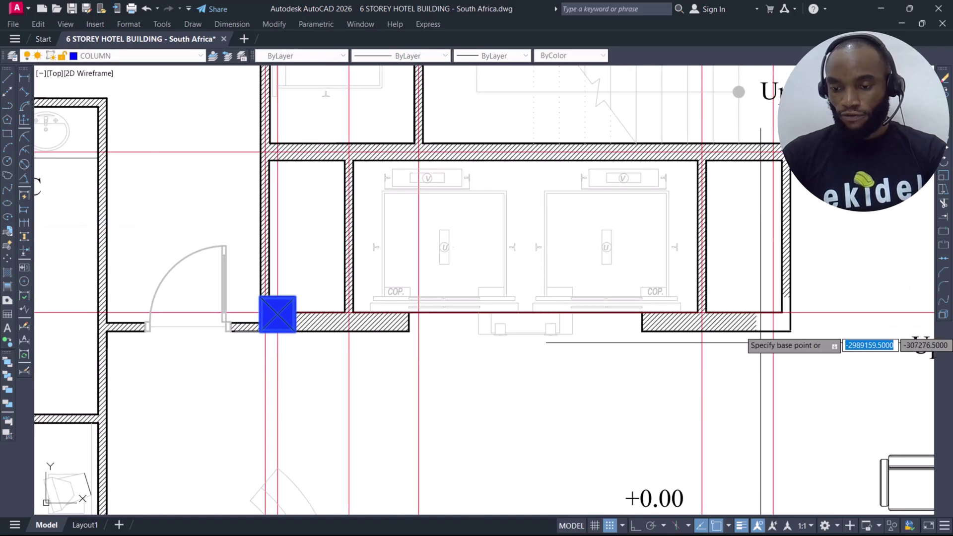
scroll(790, 330, "up", 6)
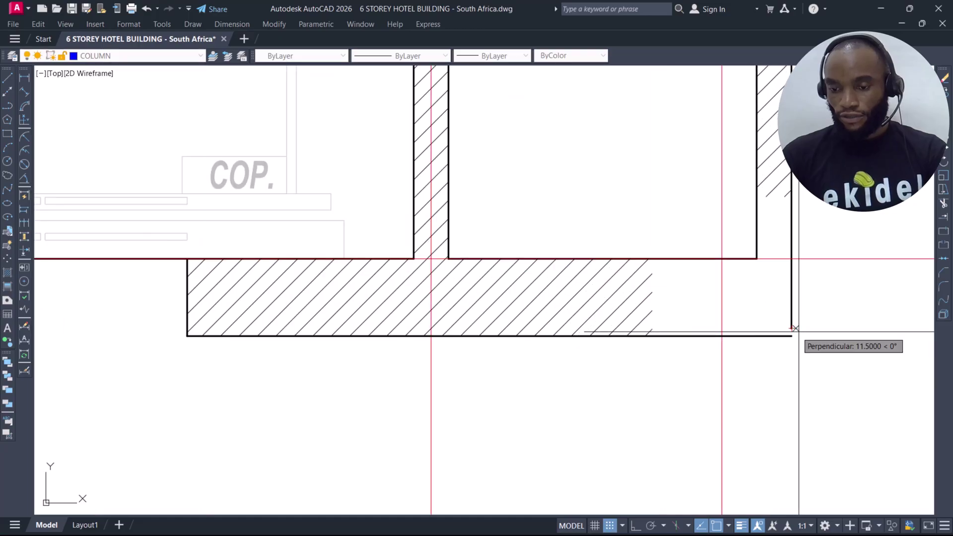
scroll(792, 330, "down", 2)
scroll(790, 333, "up", 6)
scroll(769, 342, "down", 10)
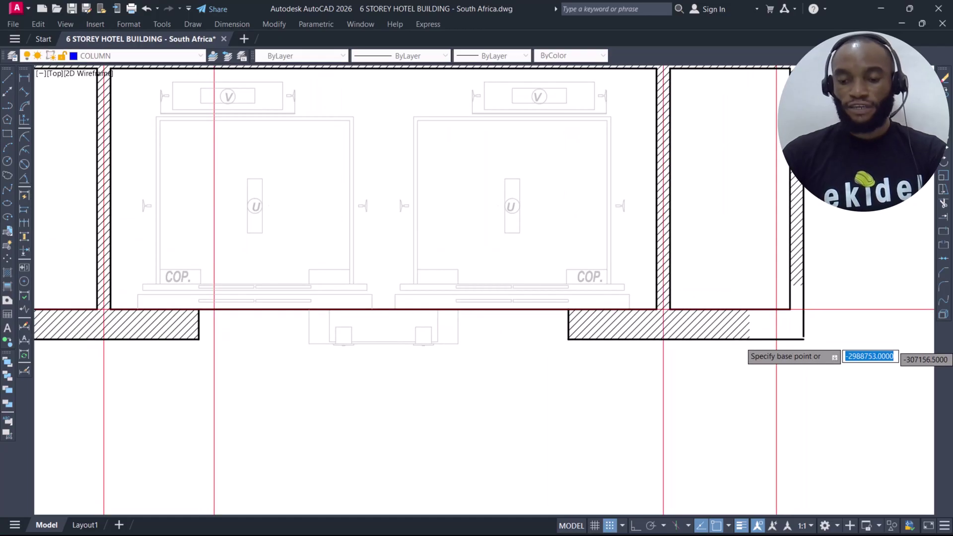
scroll(538, 337, "up", 4)
scroll(538, 337, "up", 10)
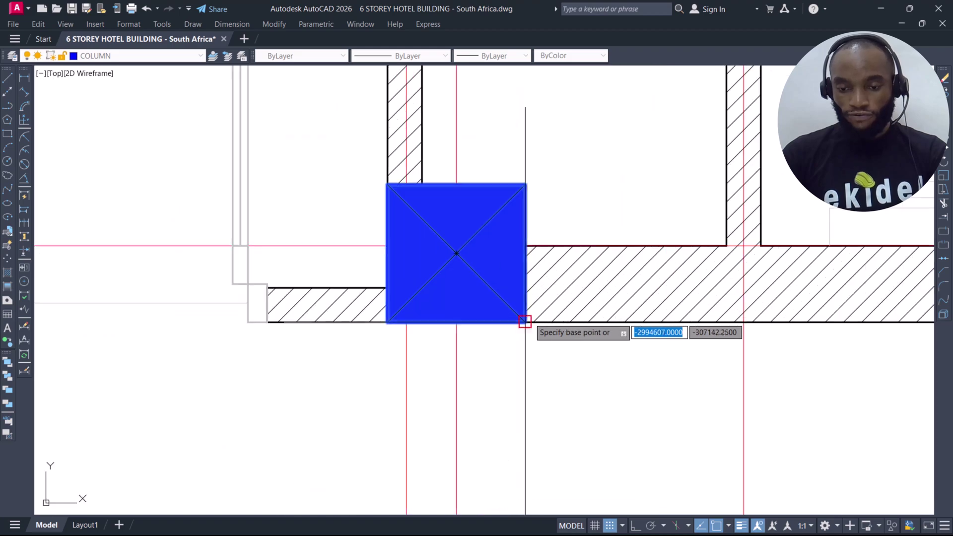
left_click(537, 319)
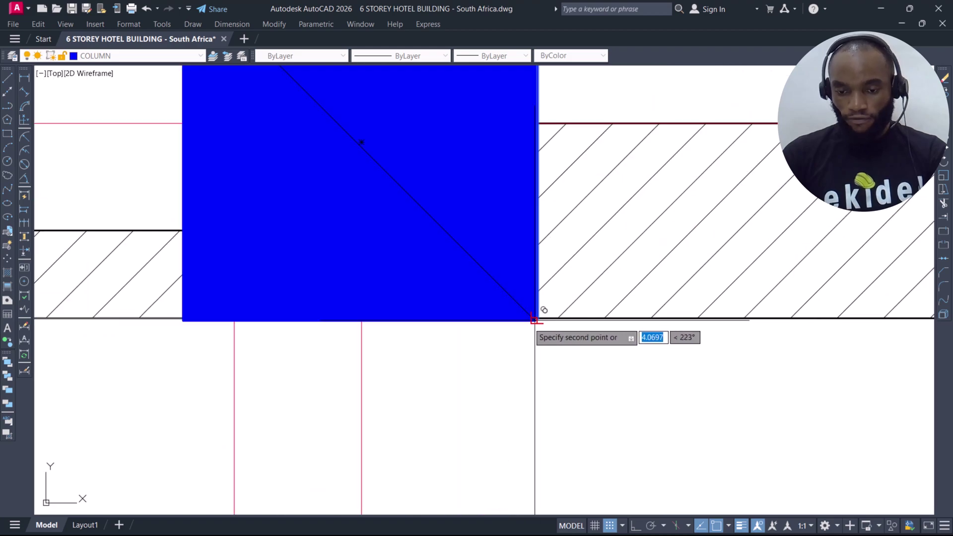
scroll(446, 348, "down", 10)
scroll(519, 345, "up", 3)
scroll(592, 336, "up", 8)
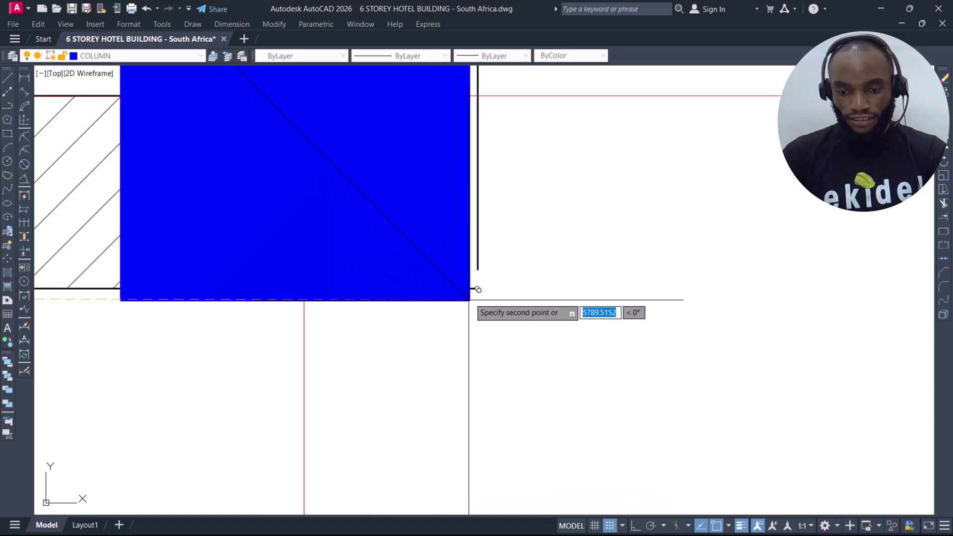
scroll(558, 377, "down", 10)
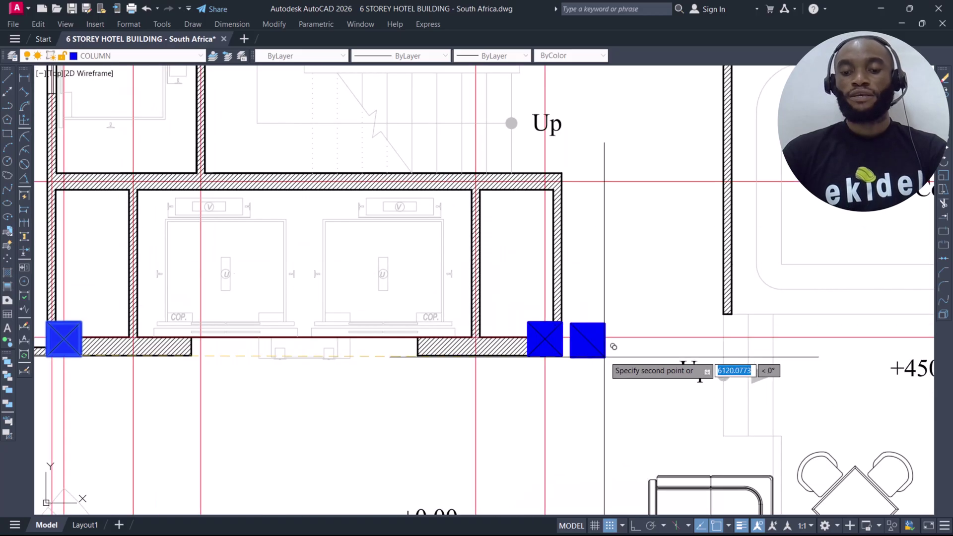
scroll(646, 298, "down", 2)
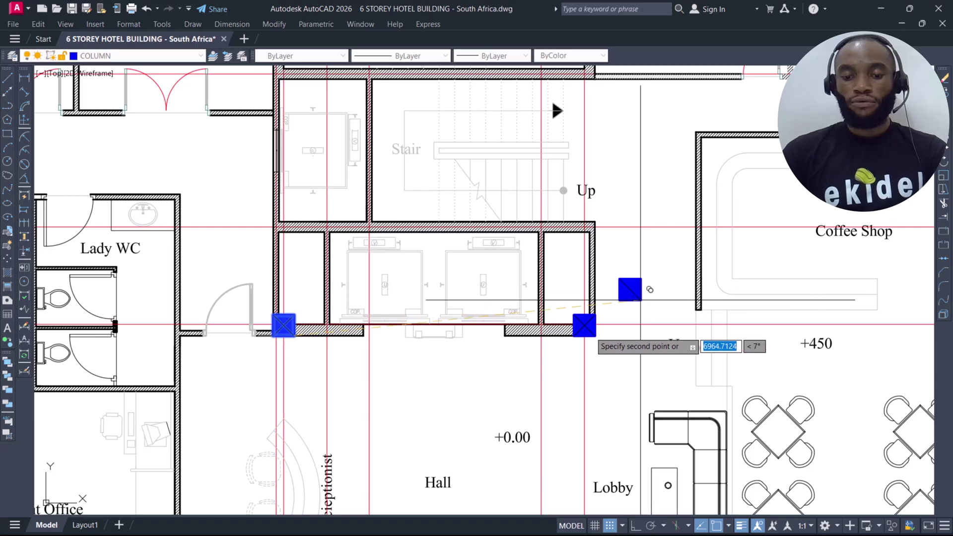
- Copy the lift core's lower-left column to a loose position outside the right exterior wall, near the grid line below the Coffee Shop
scroll(521, 350, "down", 4)
scroll(509, 351, "up", 2)
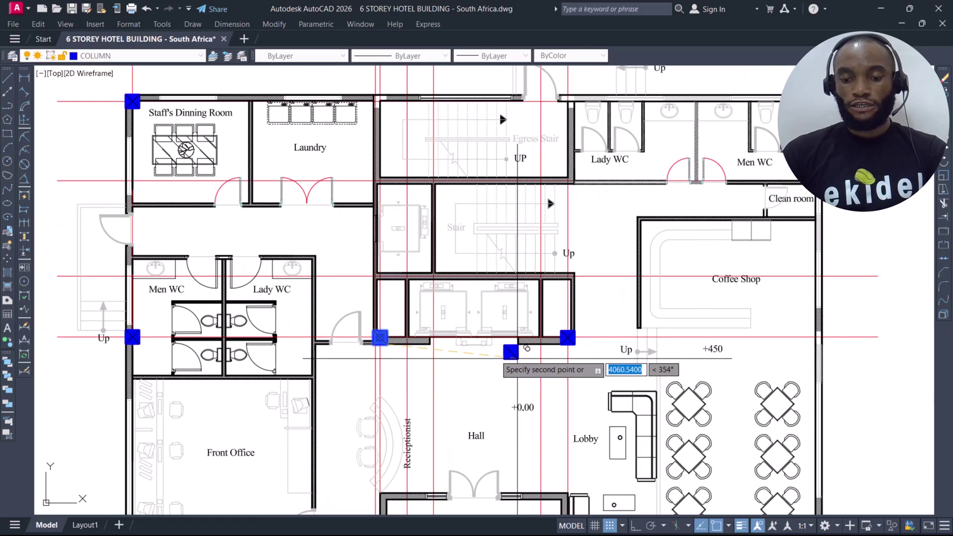
middle_click_drag(740, 339, 580, 322)
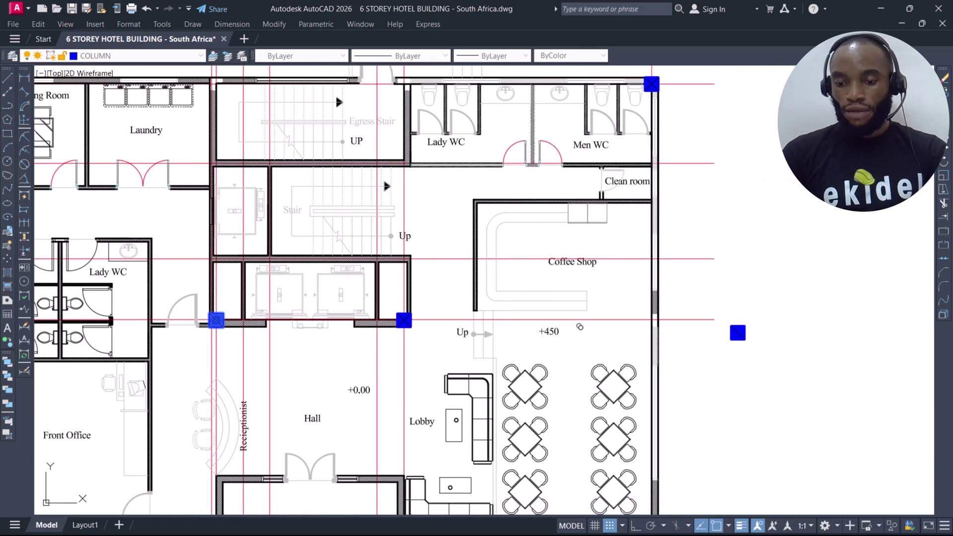
scroll(698, 330, "up", 2)
left_click(715, 327)
key("Escape")
- Move the loose column by its centre onto the right exterior wall, where its vertical grid line crosses the lift core's lower grid line
scroll(730, 328, "up", 3)
left_click(724, 320)
left_click(602, 409)
key("Return")
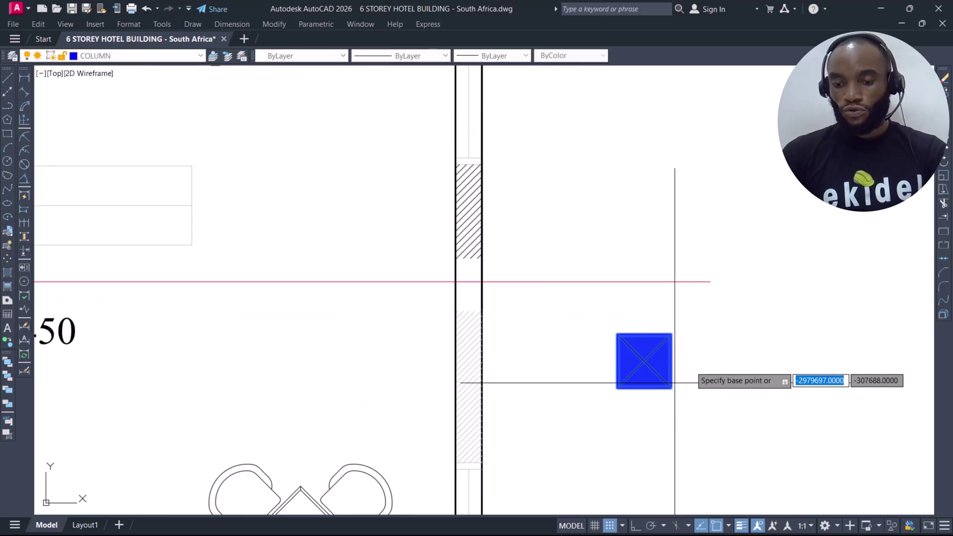
left_click(669, 361)
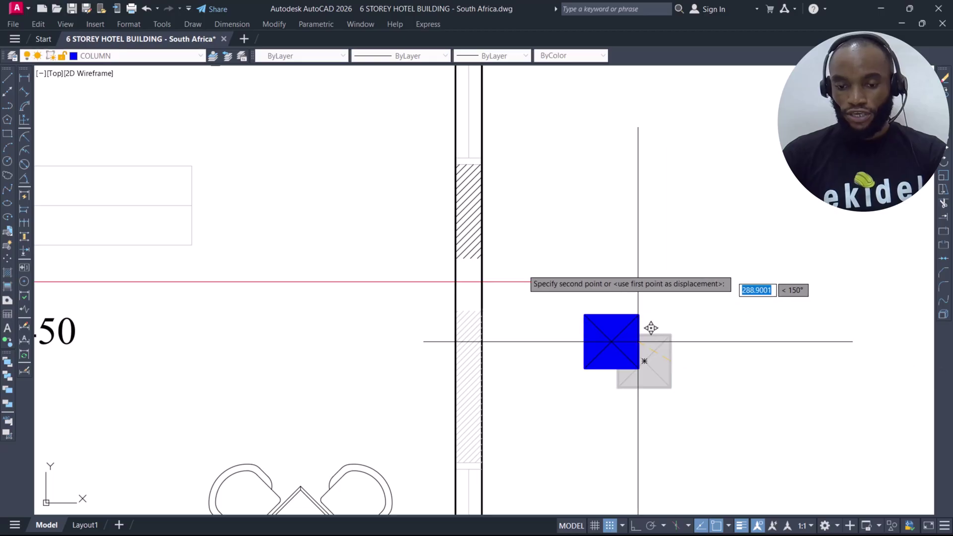
left_click(494, 269)
scroll(625, 303, "down", 5)
middle_click_drag(327, 310, 417, 302)
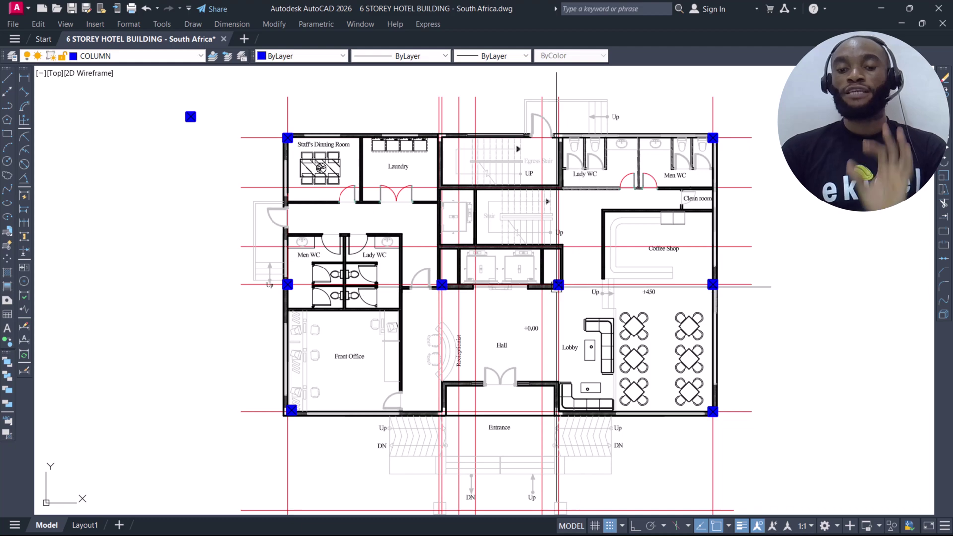
- Copy the spare column outside the plan's upper-left corner by its centre onto the grid intersection at the Laundry and Egress Stair wall junction
scroll(409, 231, "down", 2)
scroll(393, 212, "up", 4)
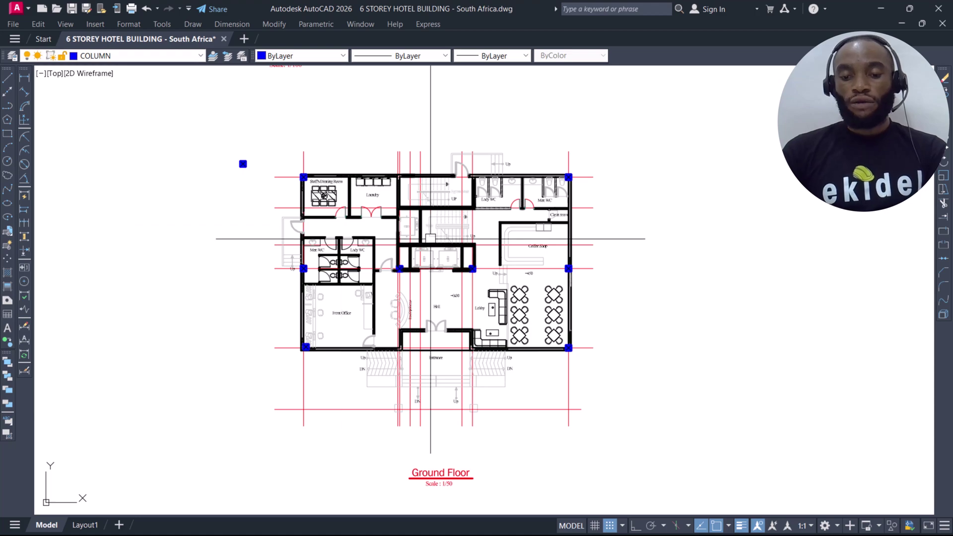
scroll(439, 189, "up", 6)
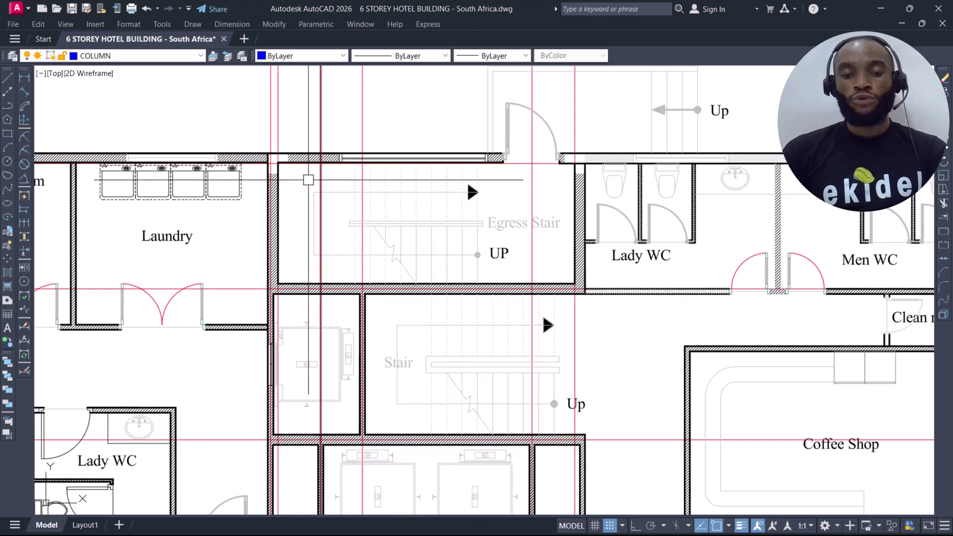
scroll(467, 179, "down", 2)
middle_click_drag(113, 134, 283, 174)
left_click(147, 142)
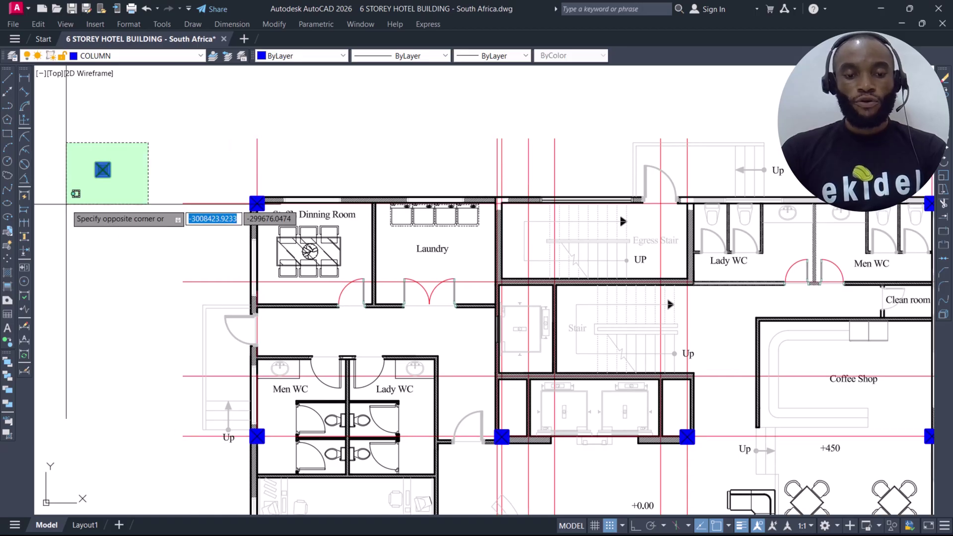
left_click(69, 204)
key("m")
key("Return")
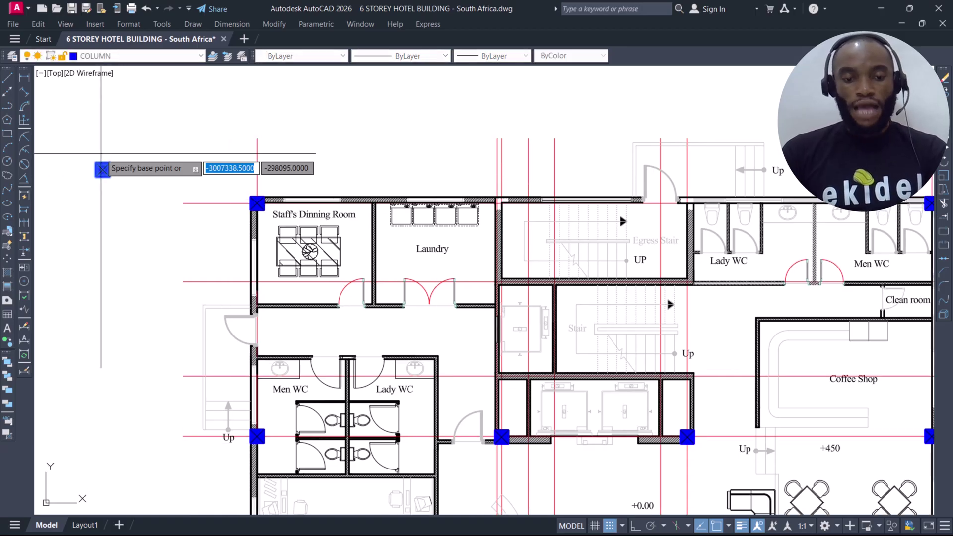
scroll(100, 159, "up", 5)
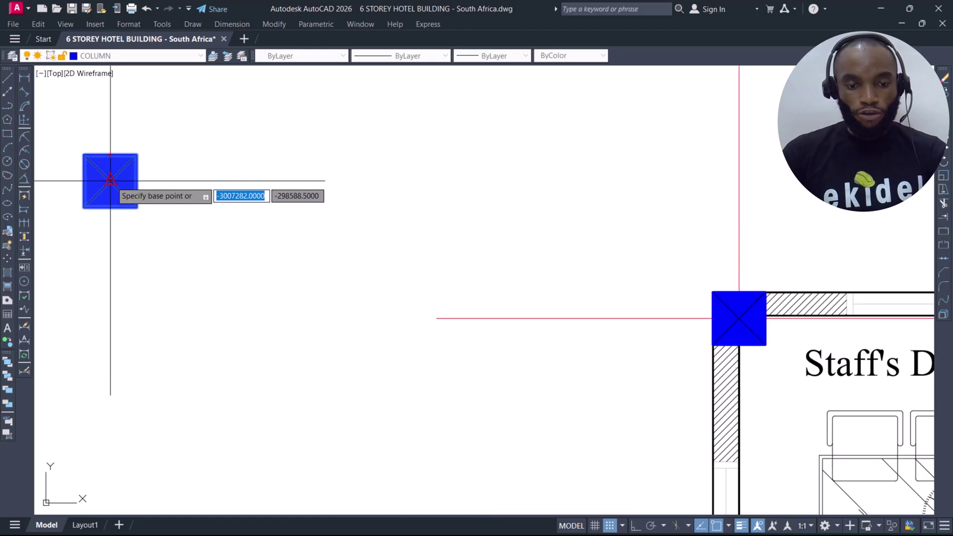
left_click(110, 180)
scroll(164, 247, "down", 5)
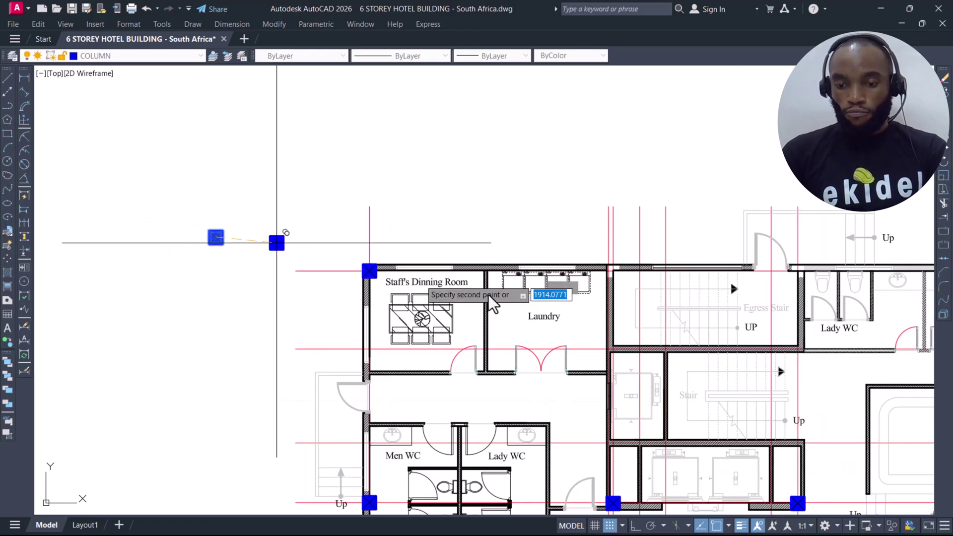
scroll(615, 274, "up", 7)
scroll(646, 203, "up", 2)
scroll(581, 238, "down", 2)
scroll(583, 233, "up", 4)
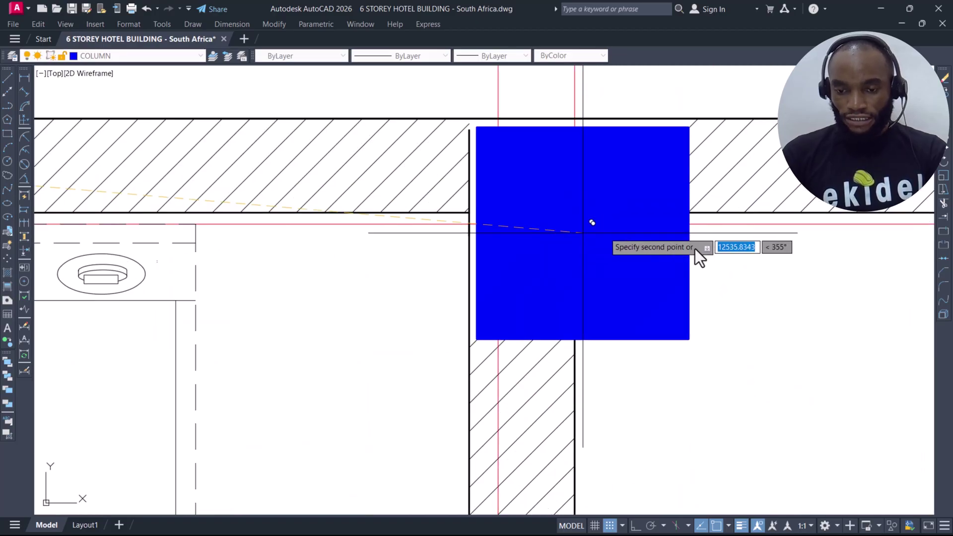
scroll(627, 221, "down", 8)
scroll(624, 196, "up", 2)
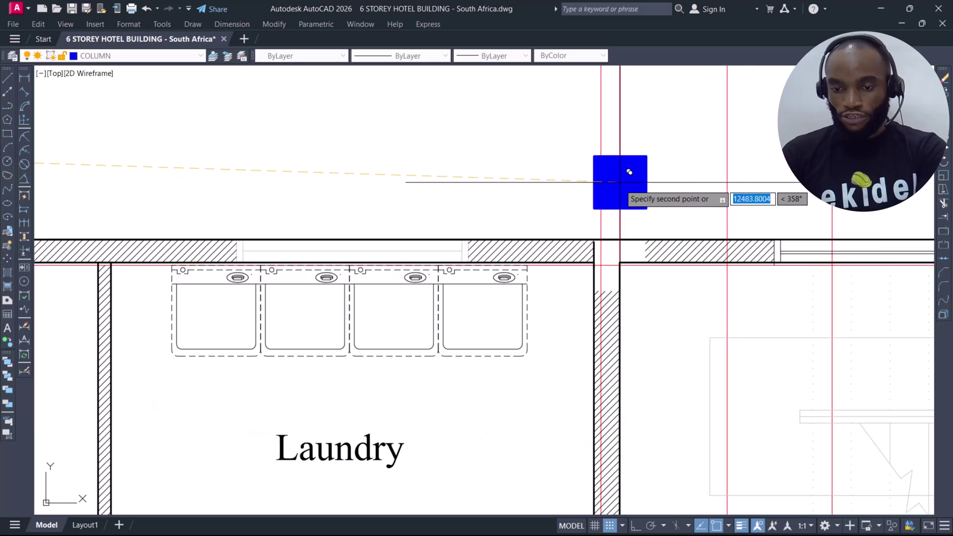
scroll(634, 188, "up", 3)
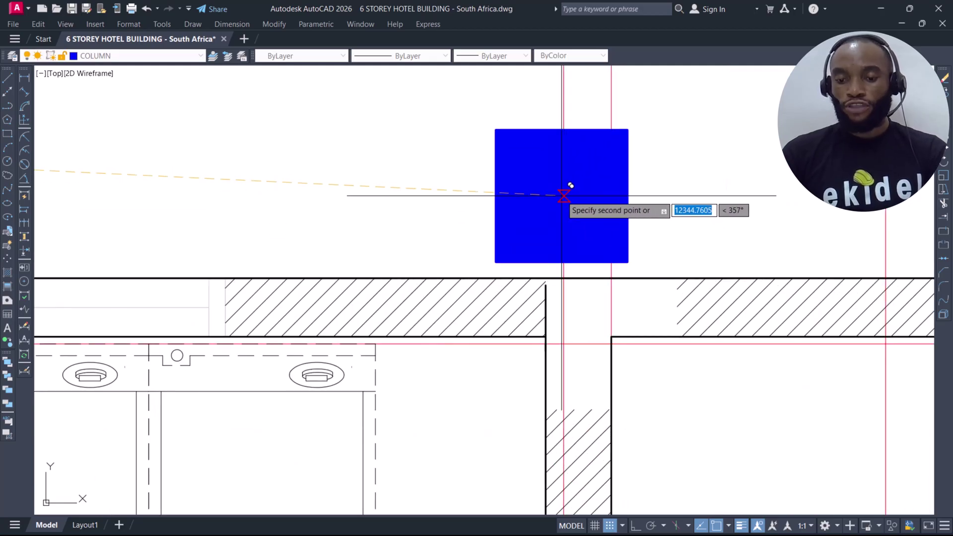
scroll(641, 358, "up", 3)
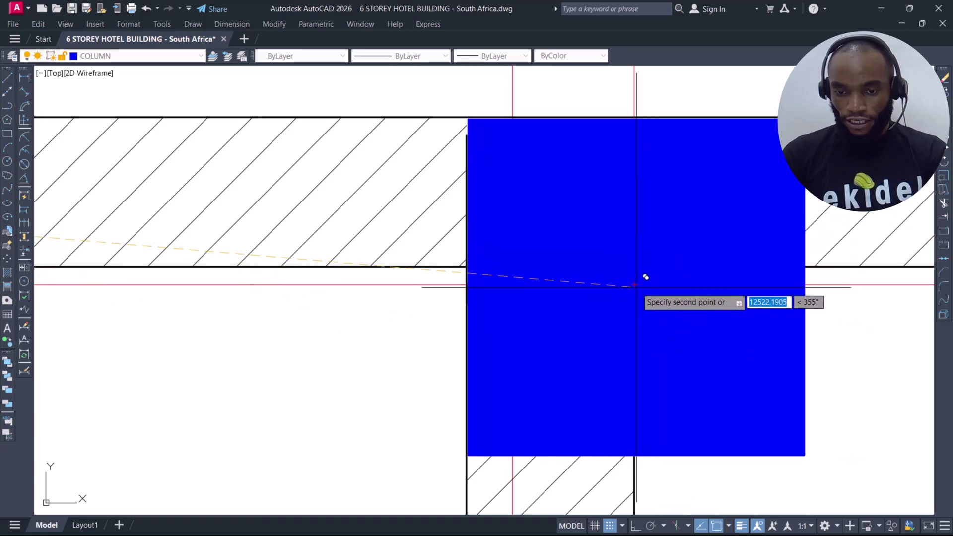
scroll(544, 321, "down", 3)
left_click(575, 310)
- Check the Laundry corner column's centring on the grid and trace the neighbouring vertical grid line down the lift wall
left_click(603, 187)
left_click(558, 209)
scroll(665, 305, "up", 2)
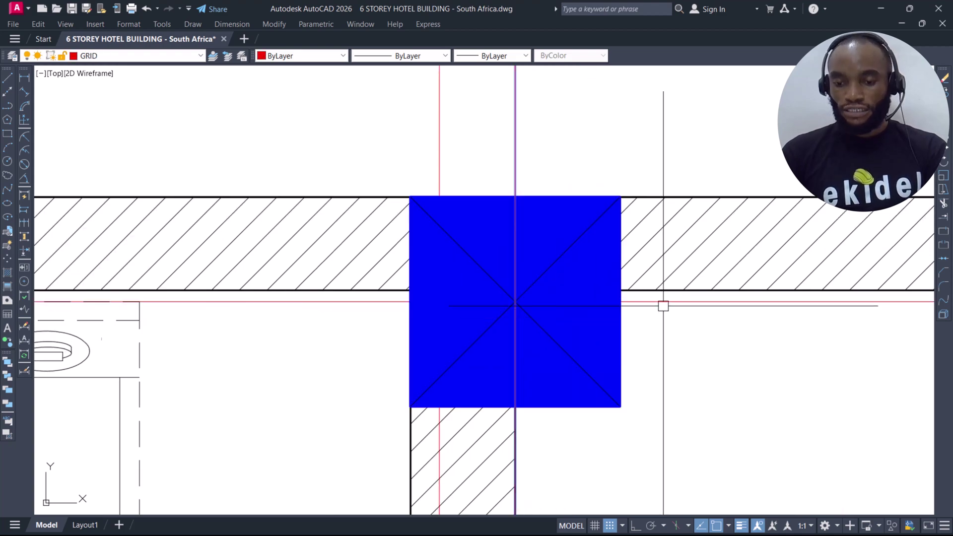
scroll(516, 313, "up", 4)
scroll(467, 322, "down", 4)
scroll(474, 317, "down", 4)
key("Escape")
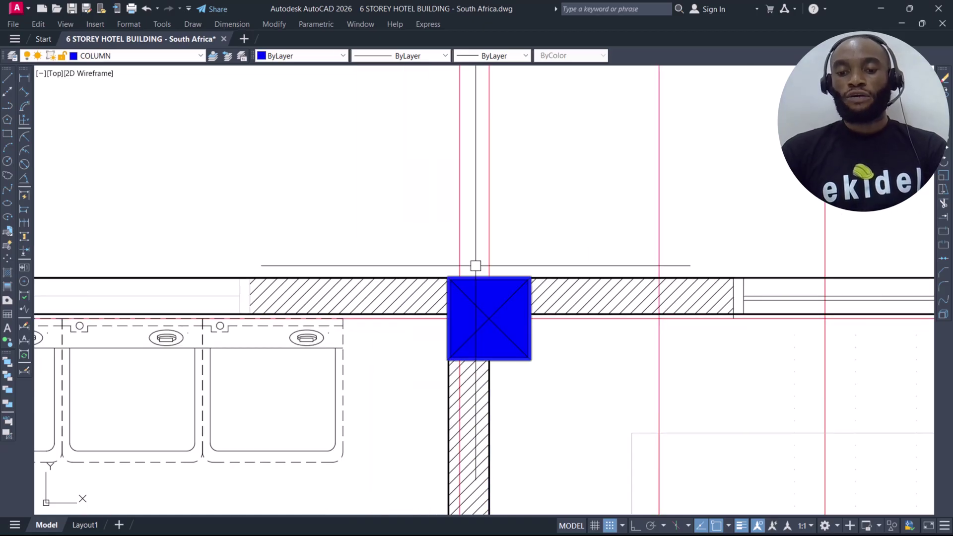
scroll(462, 242, "down", 3)
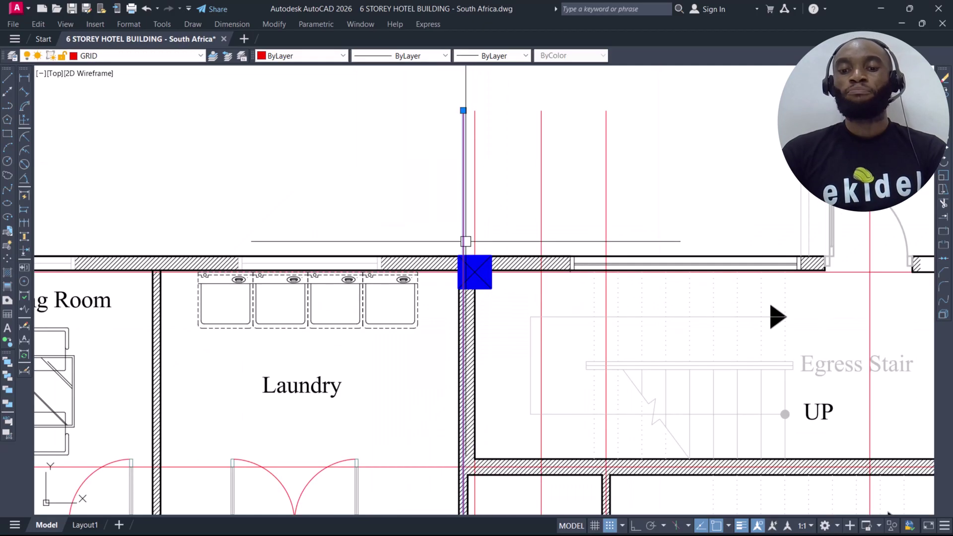
scroll(462, 220, "down", 5)
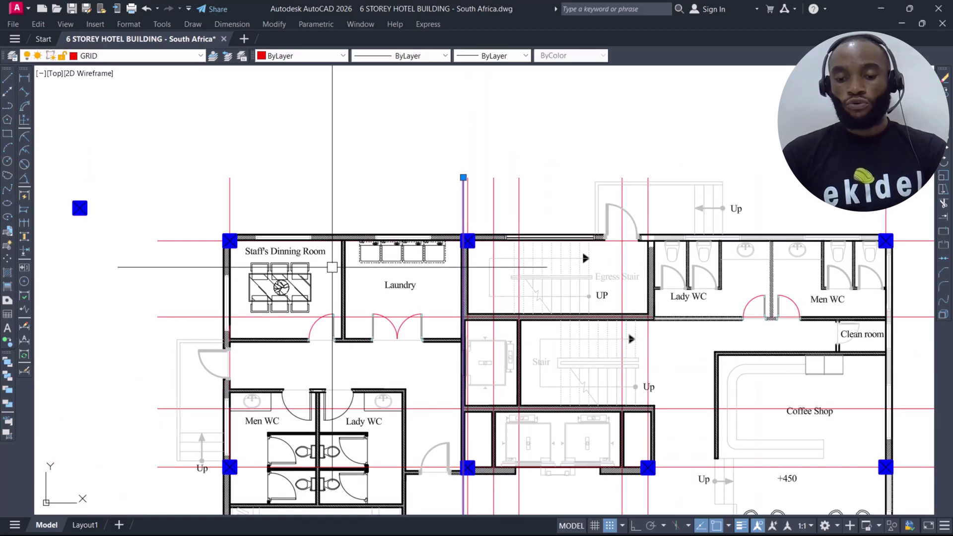
scroll(423, 349, "up", 6)
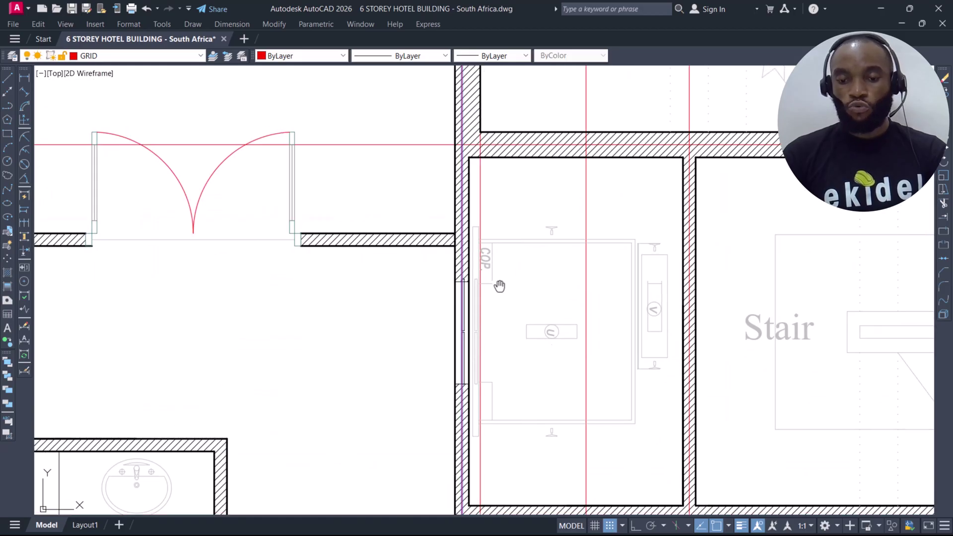
middle_click_drag(496, 283, 460, 324)
key("Escape")
- Break the vertical grid line just left of the Laundry corner column from the lift's upper wall to past its top end, removing that portion
type("B")
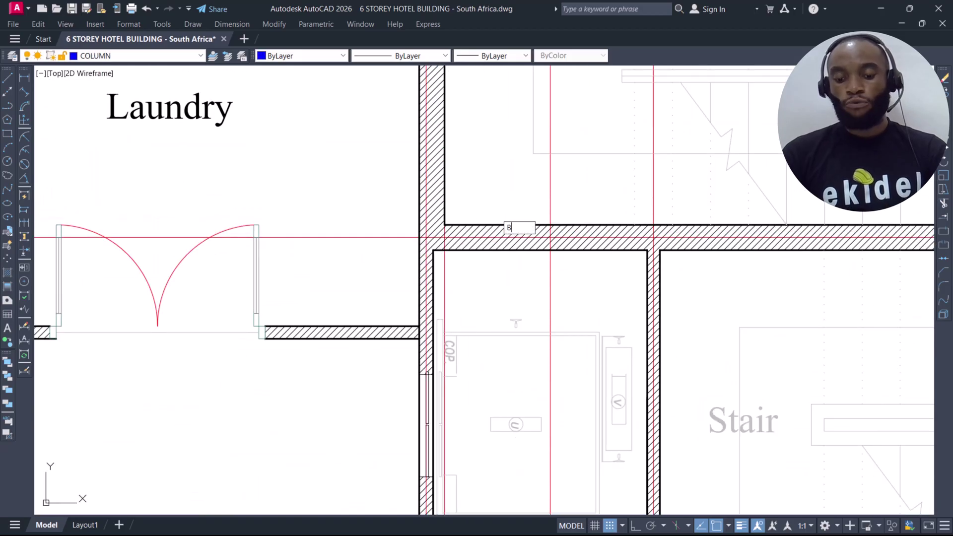
type("R")
key("Return")
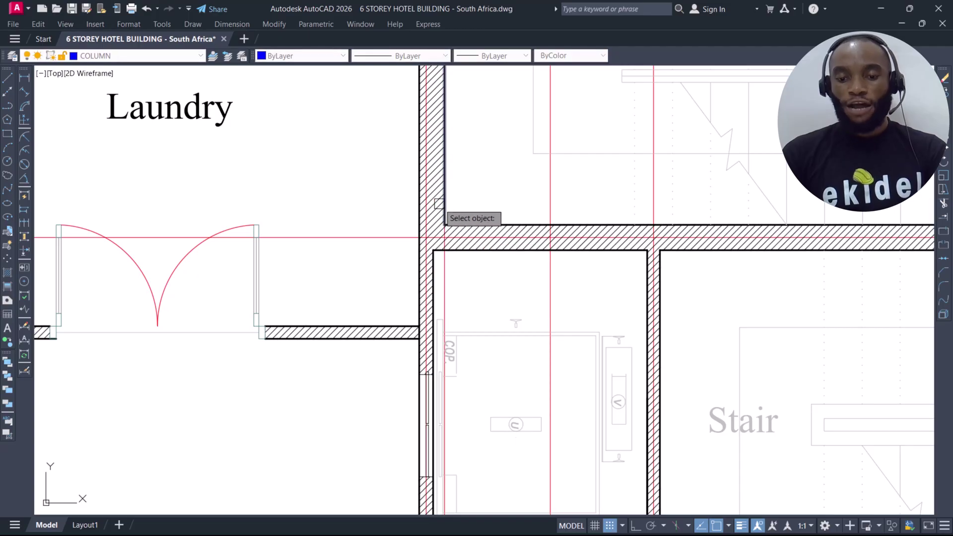
scroll(439, 204, "down", 4)
scroll(430, 300, "up", 4)
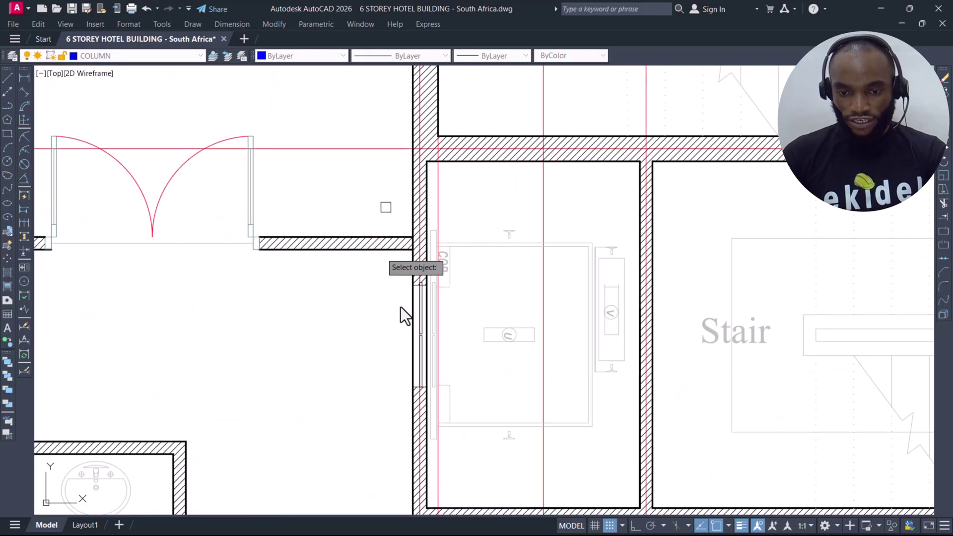
scroll(416, 266, "down", 2)
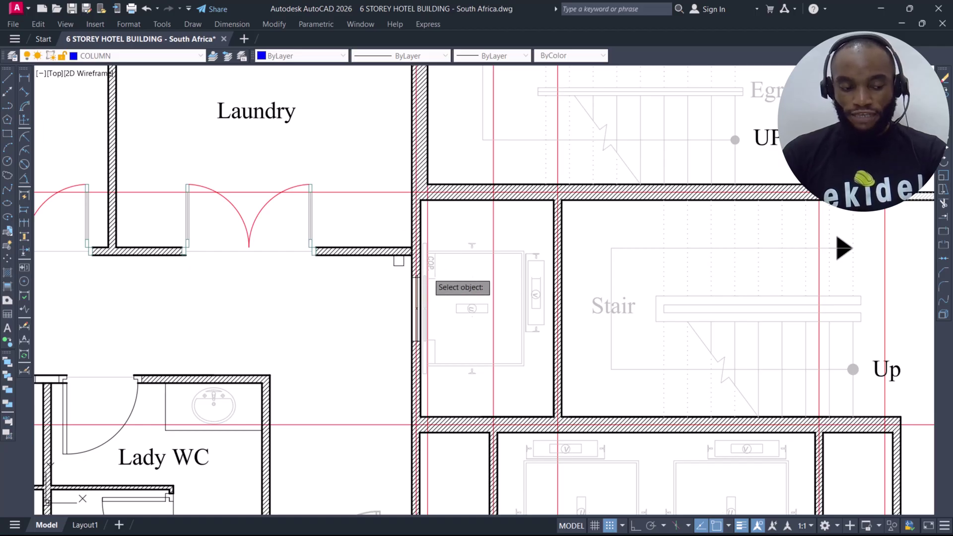
scroll(422, 149, "up", 3)
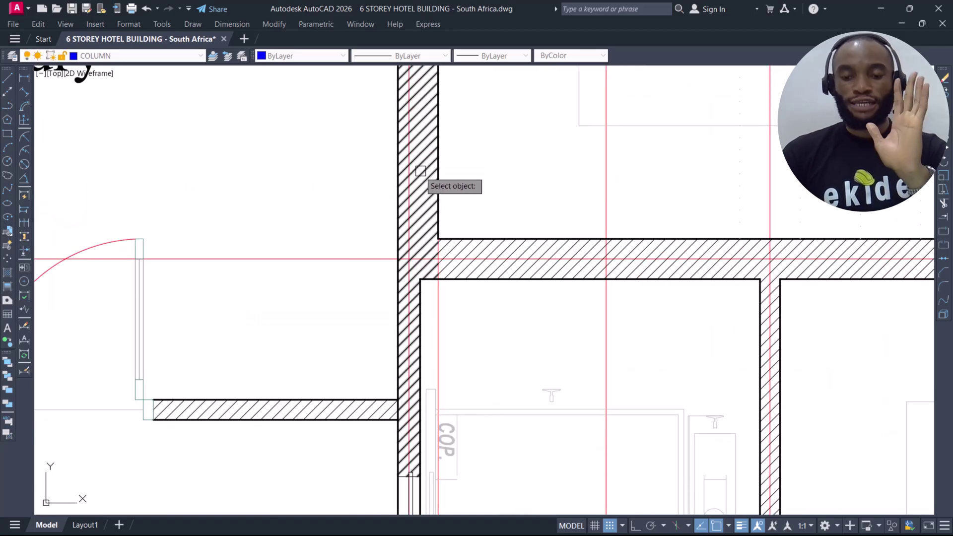
scroll(412, 185, "up", 2)
left_click(407, 208)
scroll(405, 216, "down", 4)
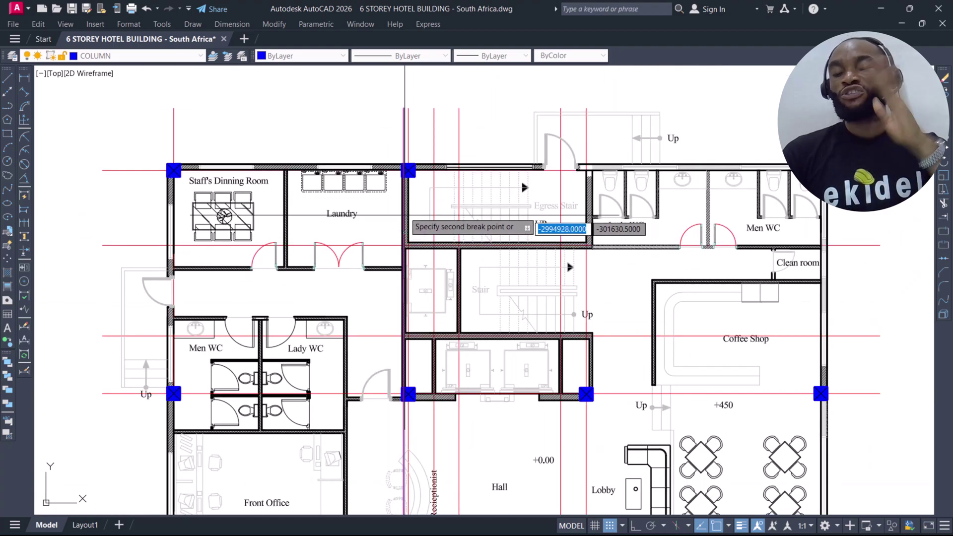
scroll(393, 92, "up", 4)
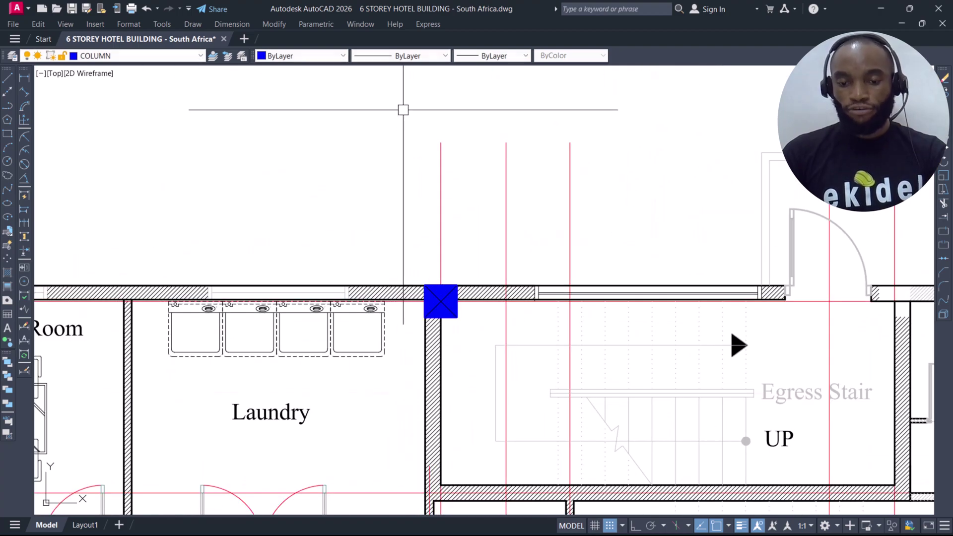
scroll(403, 109, "down", 2)
scroll(426, 172, "up", 5)
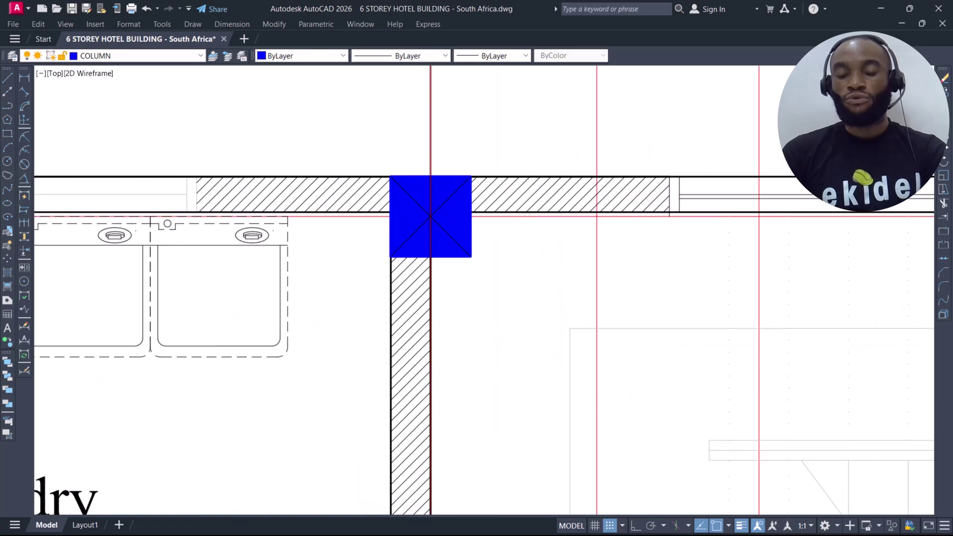
scroll(426, 172, "down", 3)
middle_click_drag(413, 138, 391, 220)
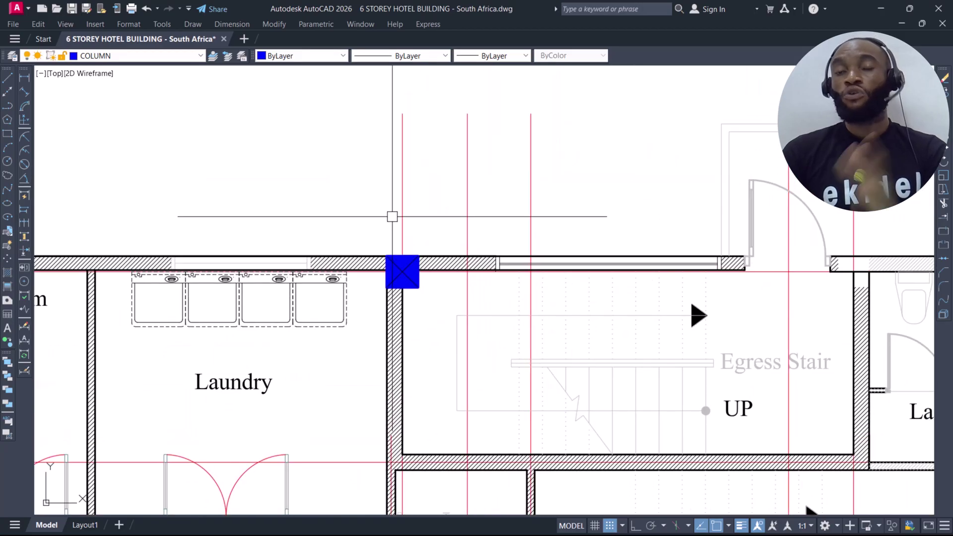
- Break the vertical grid line in the side lift's left wall from just below the core's cross wall to past its lower end, removing that portion
scroll(394, 211, "down", 4)
scroll(395, 329, "down", 3)
scroll(404, 206, "up", 8)
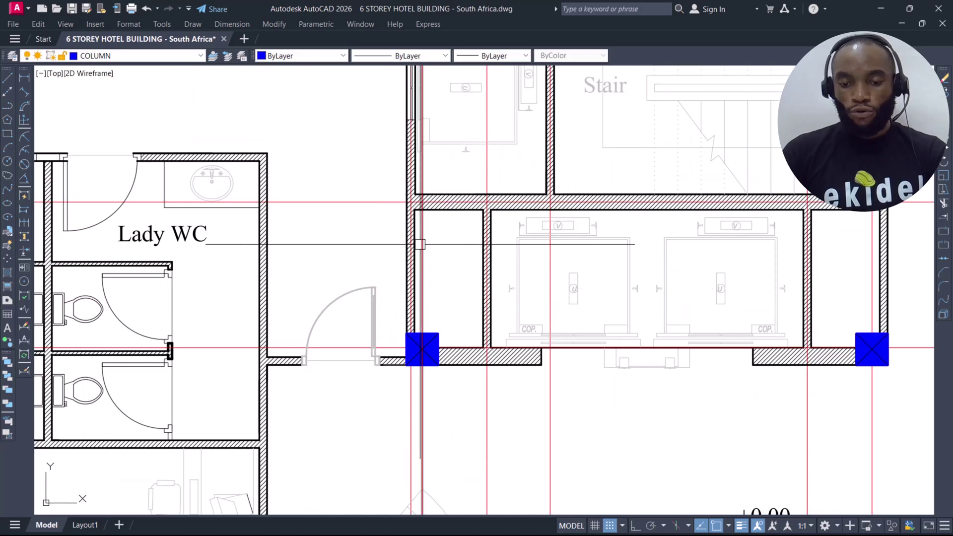
type("br")
key("Return")
scroll(402, 196, "up", 4)
scroll(401, 194, "down", 8)
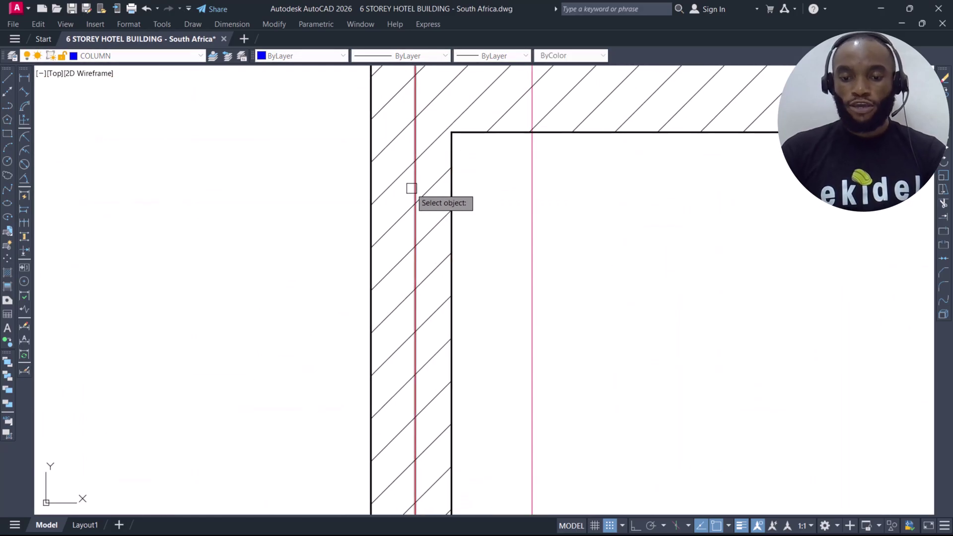
scroll(392, 271, "up", 5)
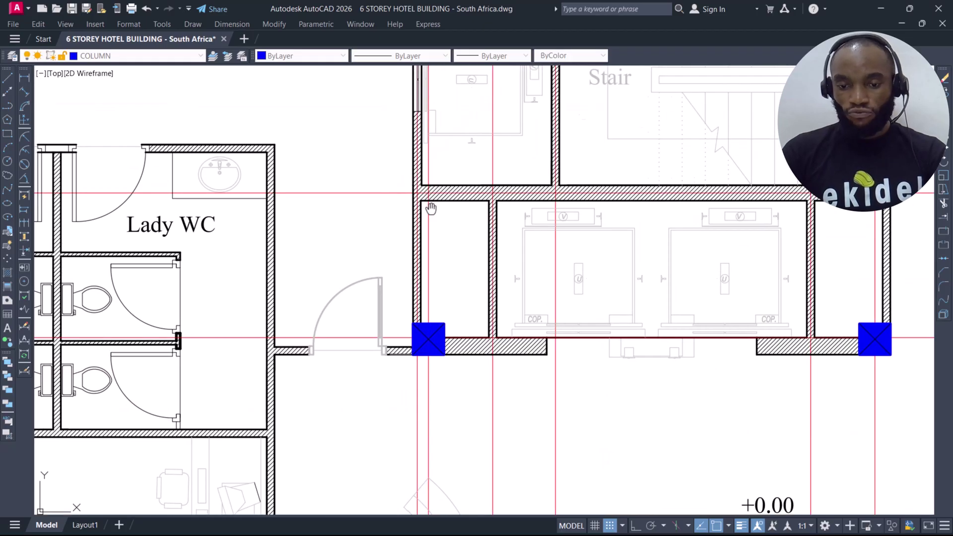
scroll(362, 258, "up", 3)
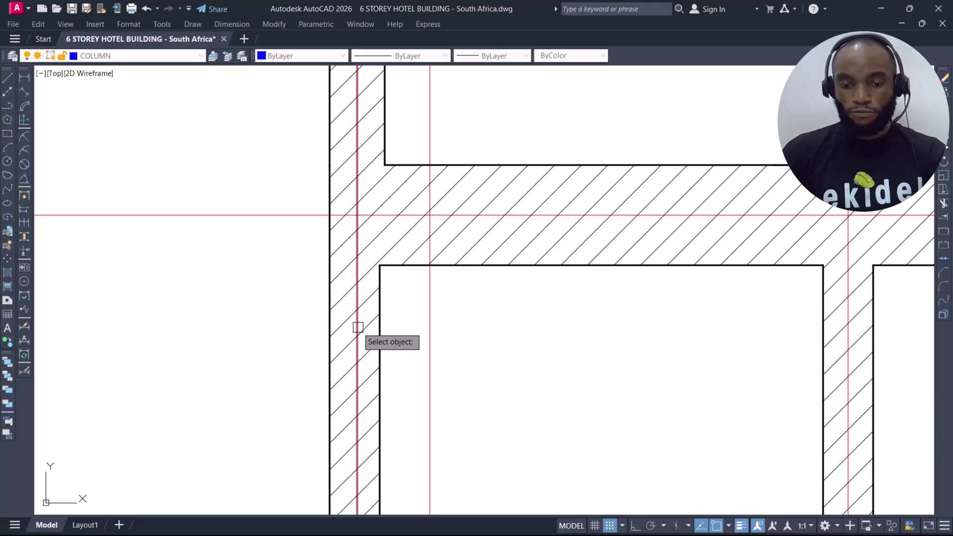
left_click(358, 328)
scroll(360, 248, "down", 8)
left_click(370, 392)
middle_click_drag(407, 218, 421, 119)
scroll(422, 119, "down", 3)
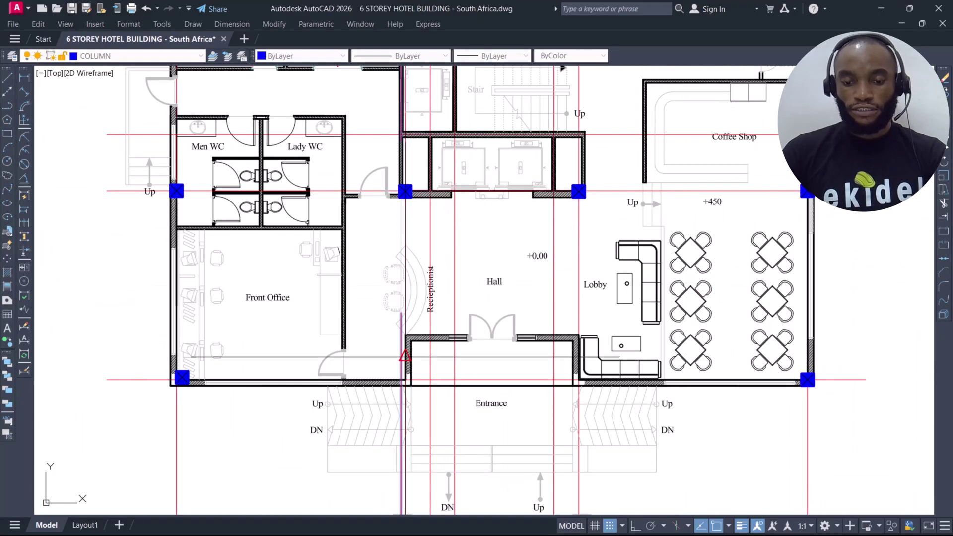
middle_click_drag(405, 354, 413, 188)
scroll(406, 400, "up", 2)
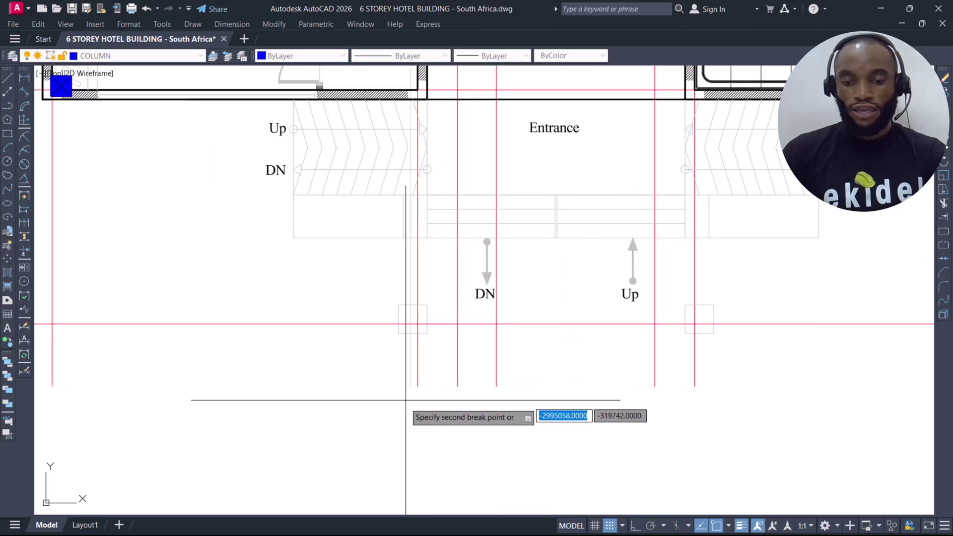
middle_click_drag(436, 329, 411, 331)
scroll(411, 330, "down", 2)
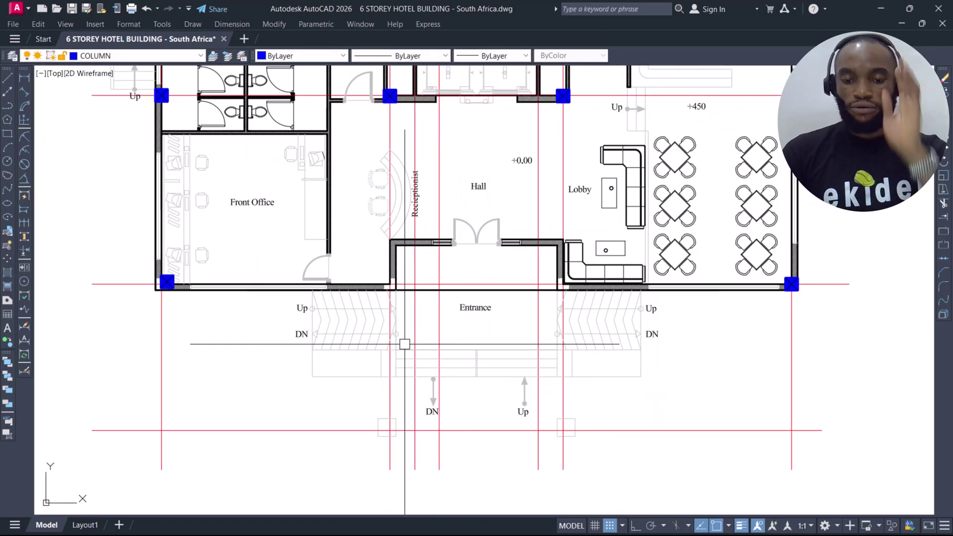
- Examine the extent of the remaining short vertical grid line in the side lift's left wall
mouse_move(403, 80)
middle_mouse_down()
mouse_move(359, 257)
mouse_move(359, 374)
middle_mouse_up()
scroll(359, 257, "up", 4)
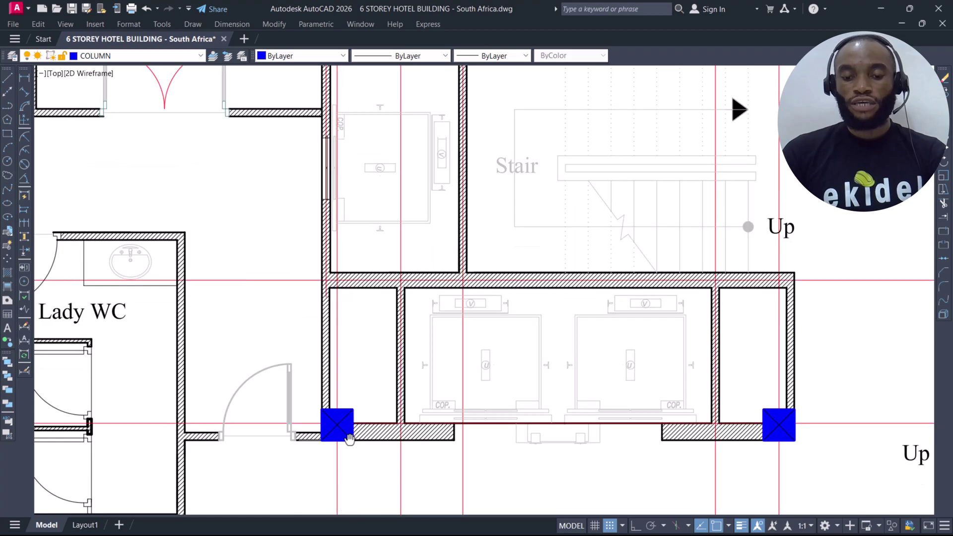
scroll(360, 374, "down", 2)
middle_click_drag(347, 150, 324, 246)
scroll(329, 409, "up", 4)
middle_click_drag(358, 321, 388, 313)
scroll(346, 128, "up", 5)
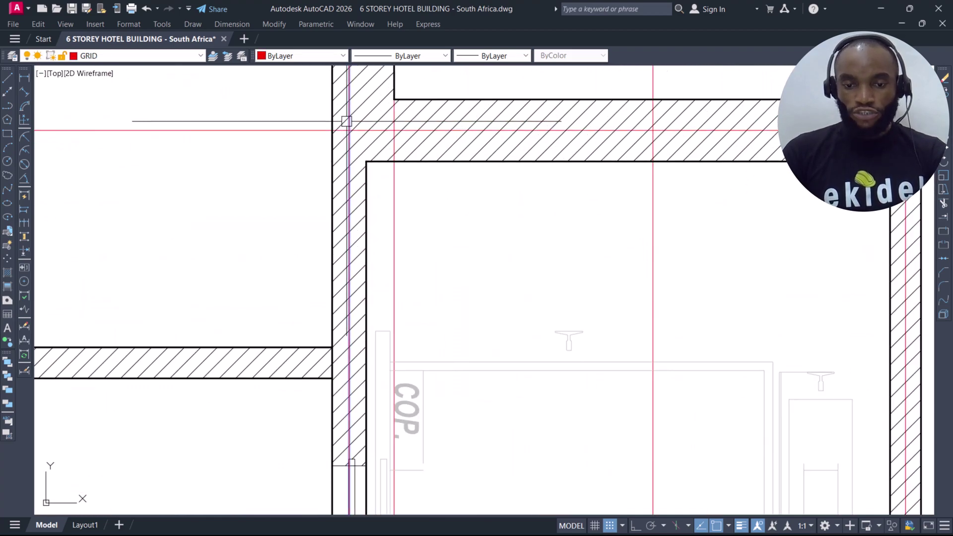
left_click(349, 120)
scroll(353, 129, "down", 3)
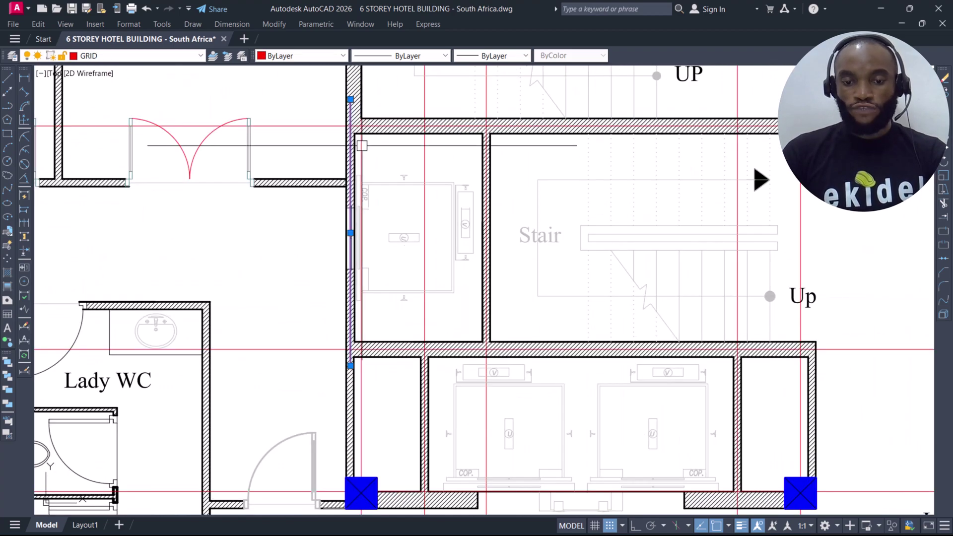
left_click(321, 113)
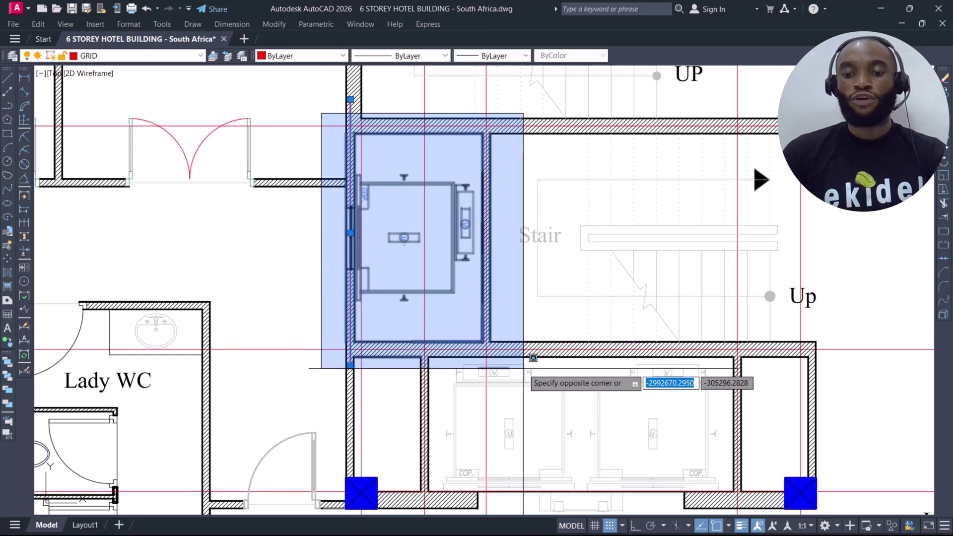
scroll(523, 368, "down", 3)
key("Escape")
scroll(497, 383, "down", 3)
scroll(464, 279, "up", 3)
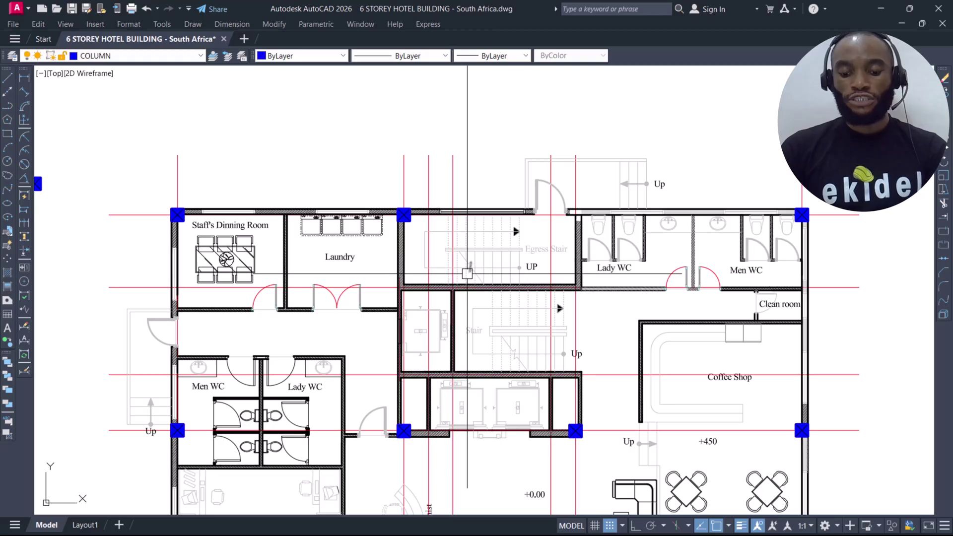
- Break the vertical grid line between the side lift and Stair from just inside the Egress Stair to past its upper end, removing that portion
key("Return")
scroll(464, 274, "up", 5)
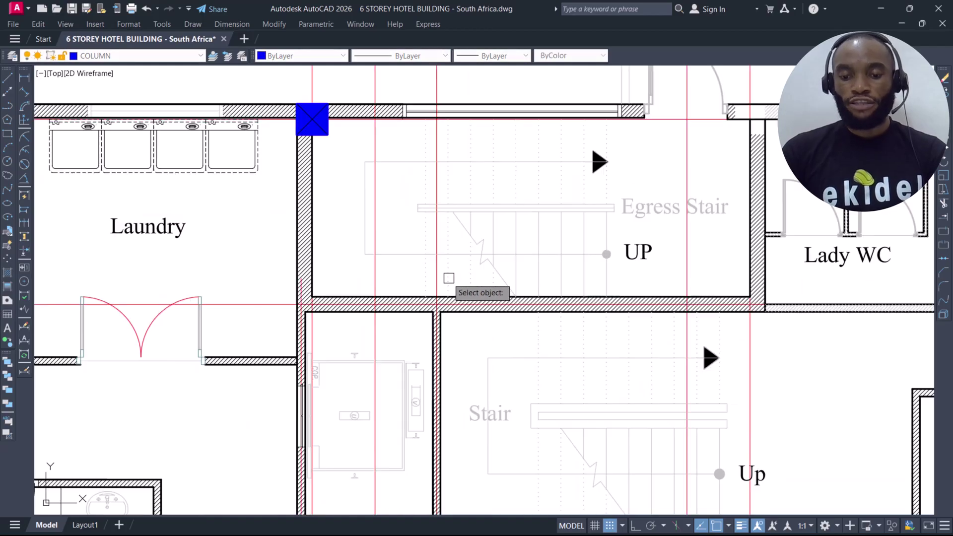
left_click(441, 254)
scroll(458, 278, "down", 4)
scroll(457, 273, "up", 3)
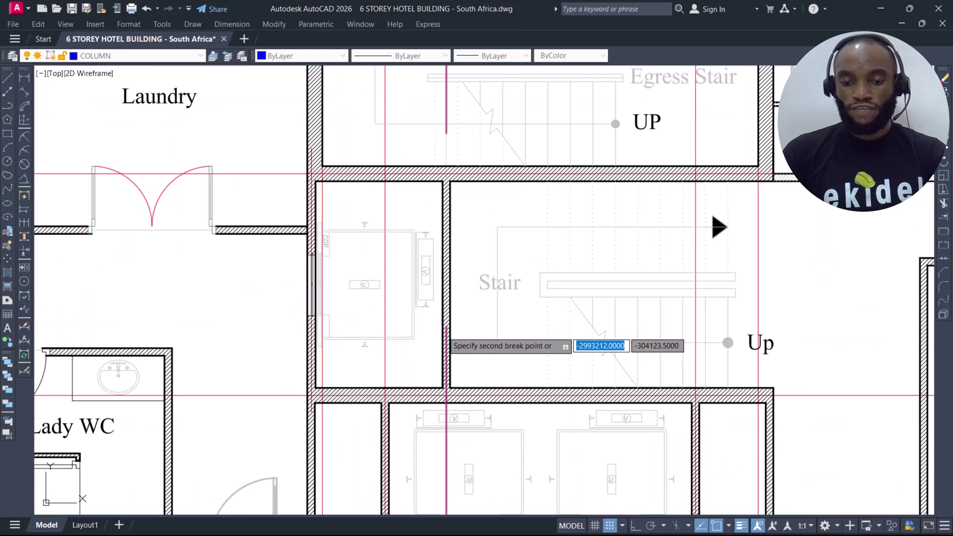
scroll(457, 272, "down", 5)
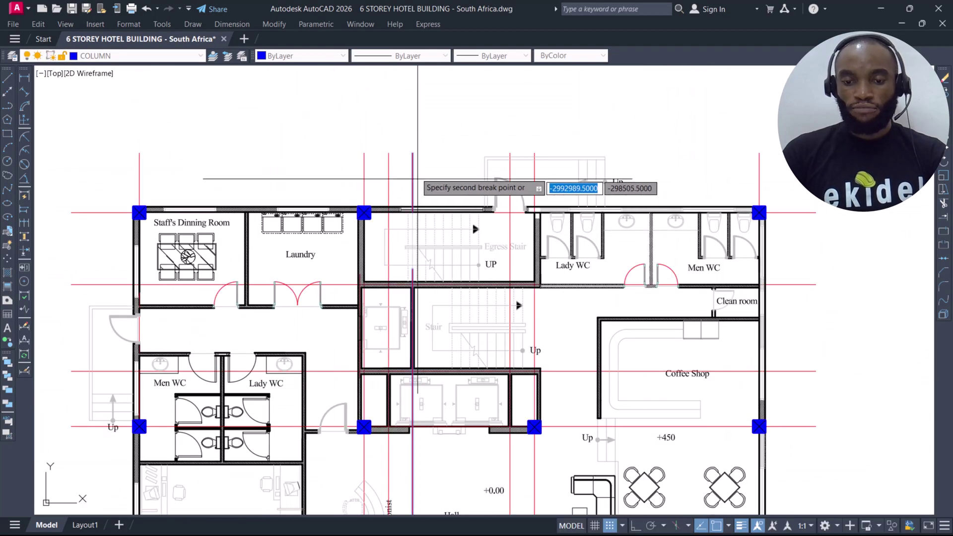
left_click(410, 173)
- Break the same side-lift wall grid line from just inside the twin-lift shaft to past its lower end, removing that portion
middle_click_drag(417, 305, 460, 136)
scroll(440, 263, "up", 4)
scroll(440, 254, "up", 4)
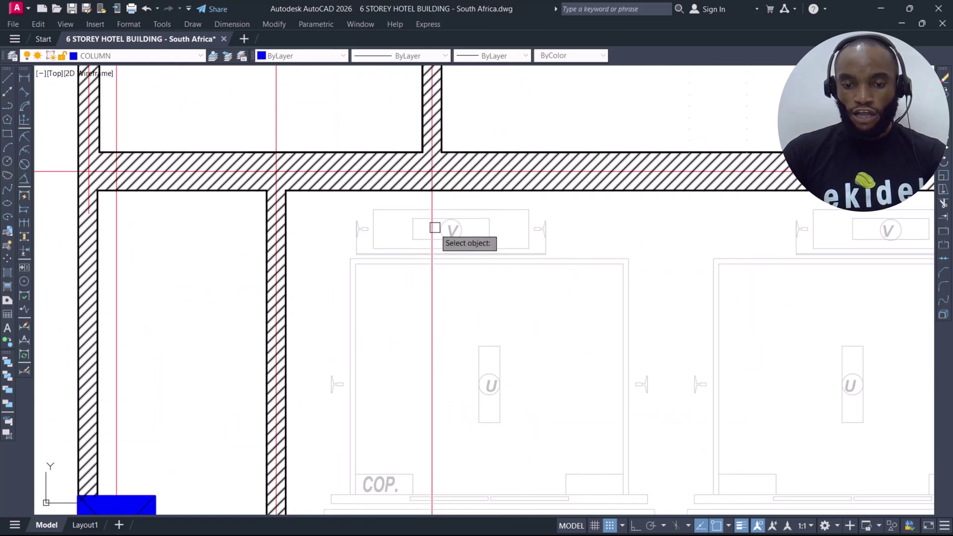
left_click(435, 228)
scroll(435, 229, "down", 5)
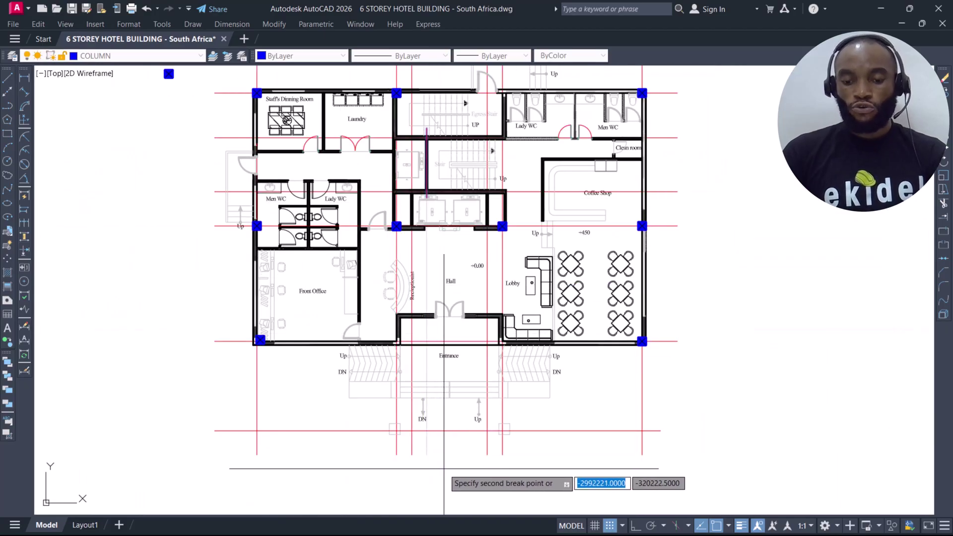
middle_click_drag(467, 241, 462, 314)
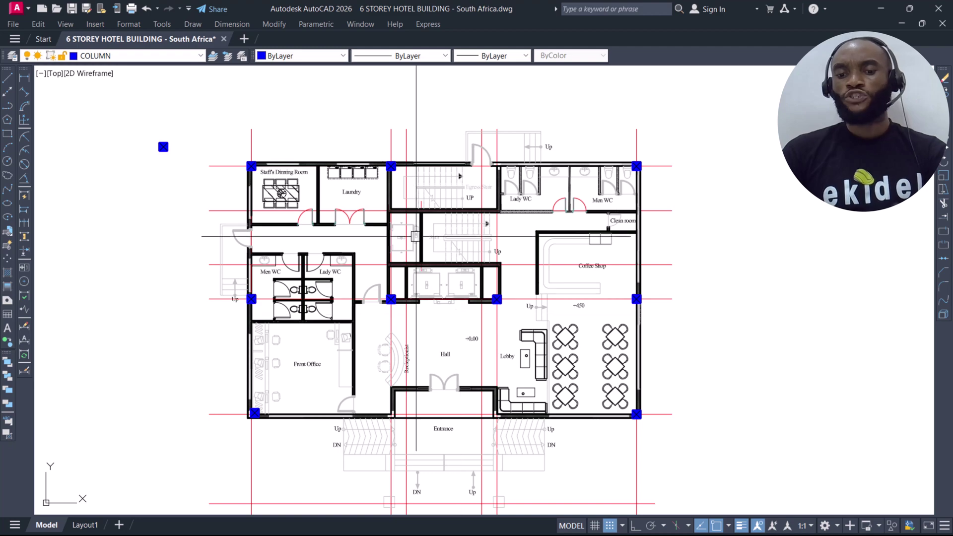
- Break the horizontal grid line along the twin lifts' upper wall from just left of the lift core to past its left end
scroll(418, 238, "up", 2)
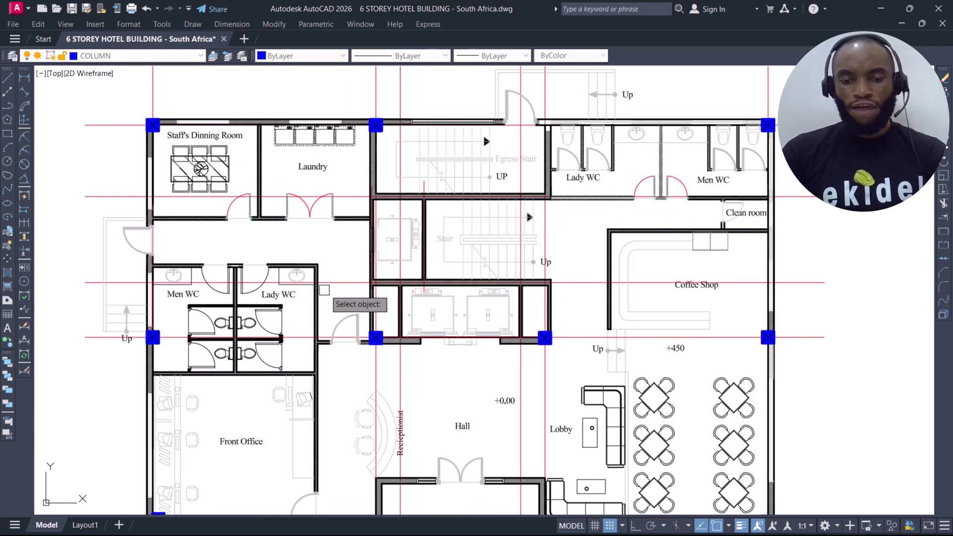
scroll(330, 287, "up", 4)
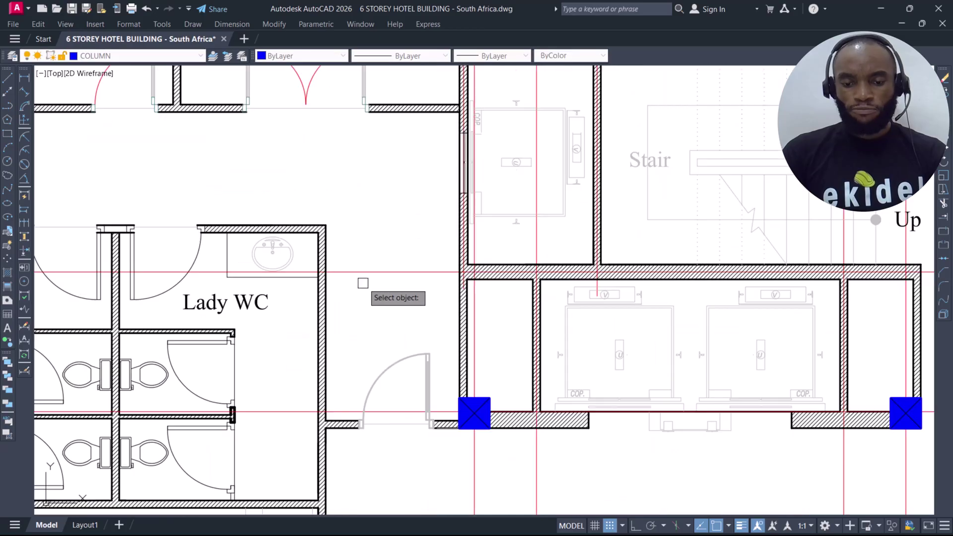
left_click(426, 273)
scroll(426, 272, "down", 8)
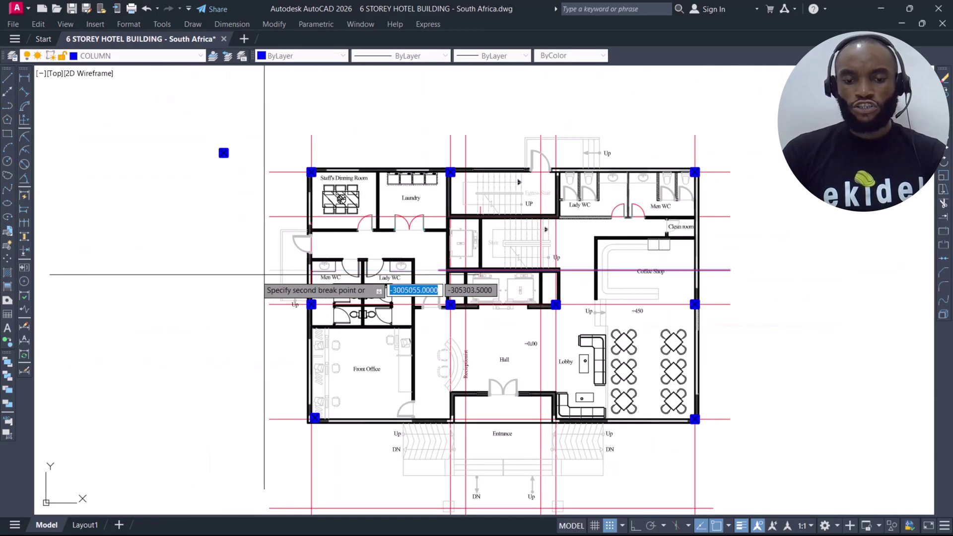
- Break the twin lifts' upper-wall grid line from just right of the lift core to past its right end, removing the Coffee Shop portion
scroll(547, 260, "up", 6)
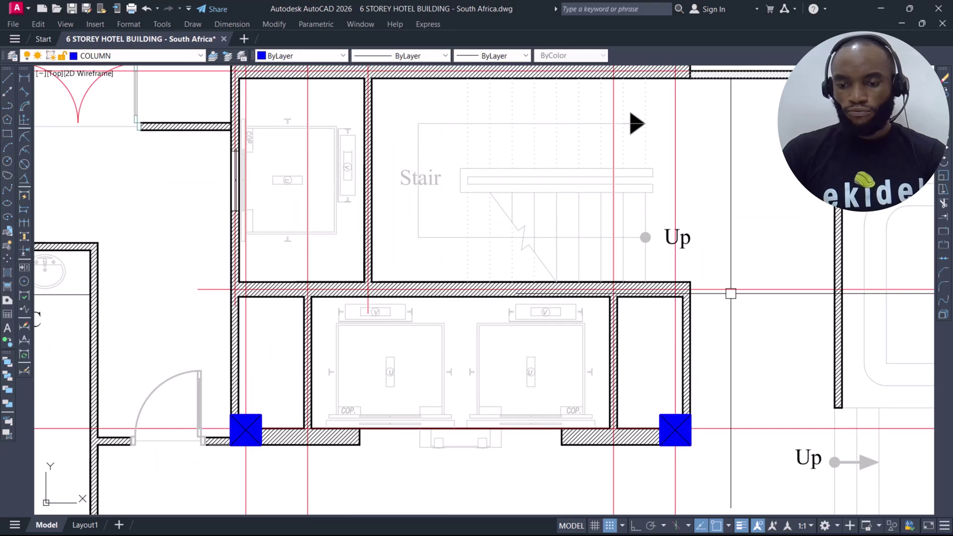
left_click(556, 289)
scroll(511, 273, "down", 4)
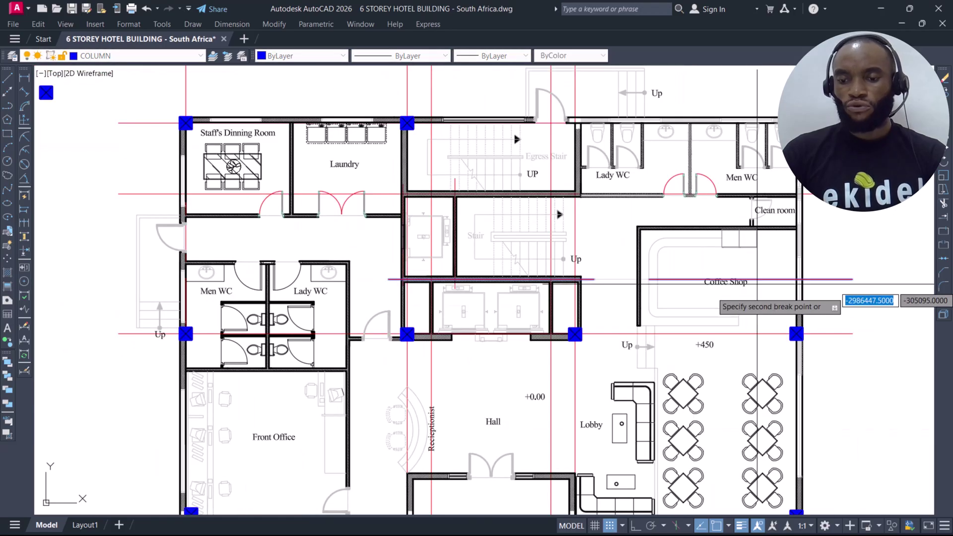
scroll(551, 299, "down", 2)
scroll(517, 311, "up", 2)
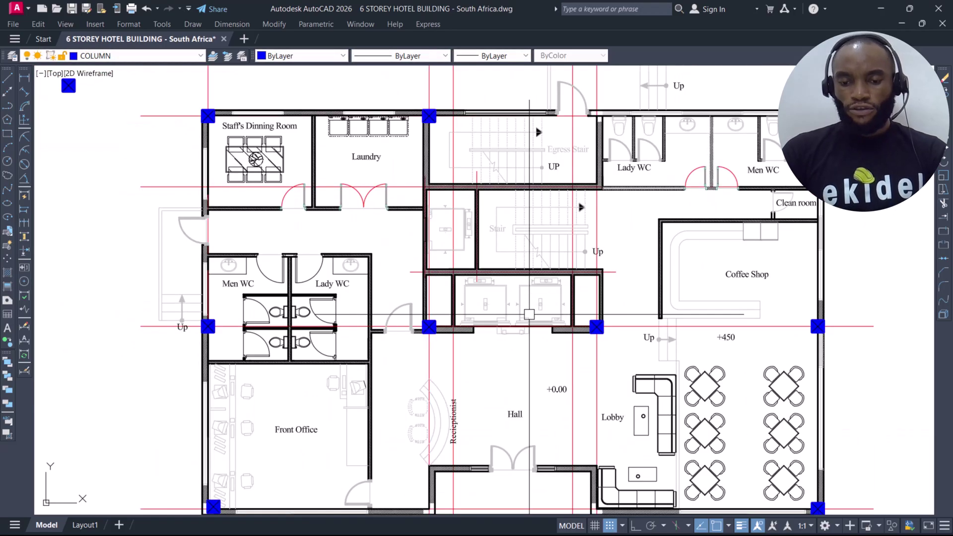
- Break the vertical grid line in the twin lifts' left wall from just above the cross wall to past its upper end
middle_click_drag(489, 308, 482, 335)
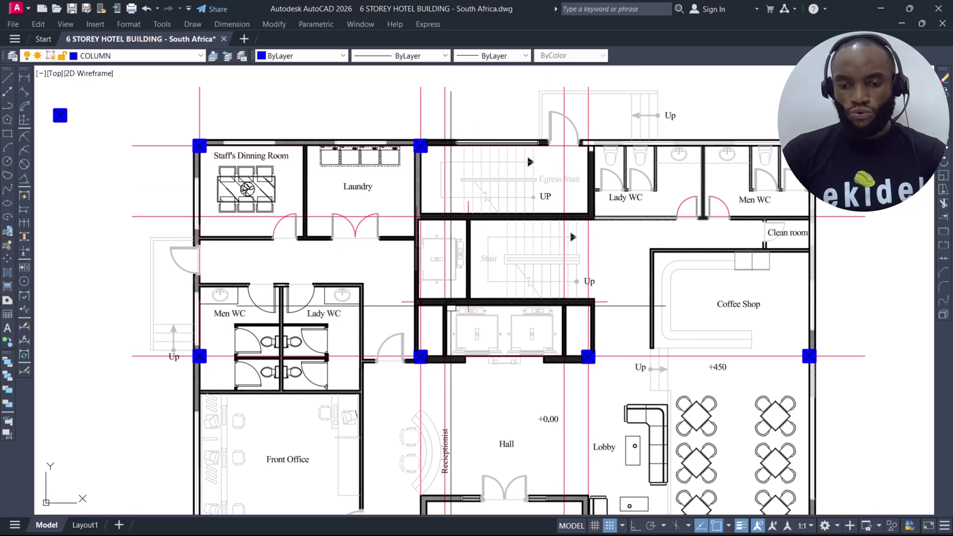
scroll(449, 308, "up", 2)
scroll(460, 273, "down", 2)
scroll(453, 318, "up", 2)
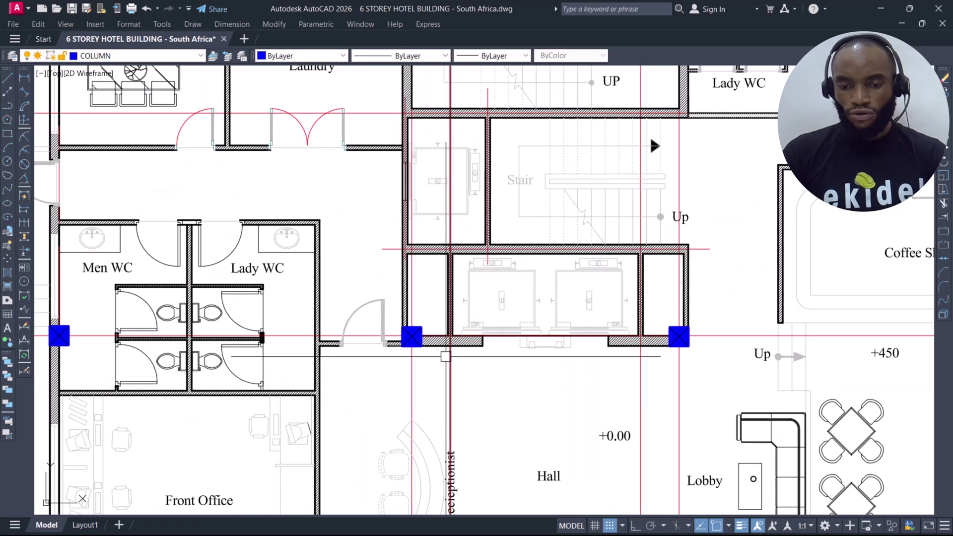
scroll(457, 233, "up", 4)
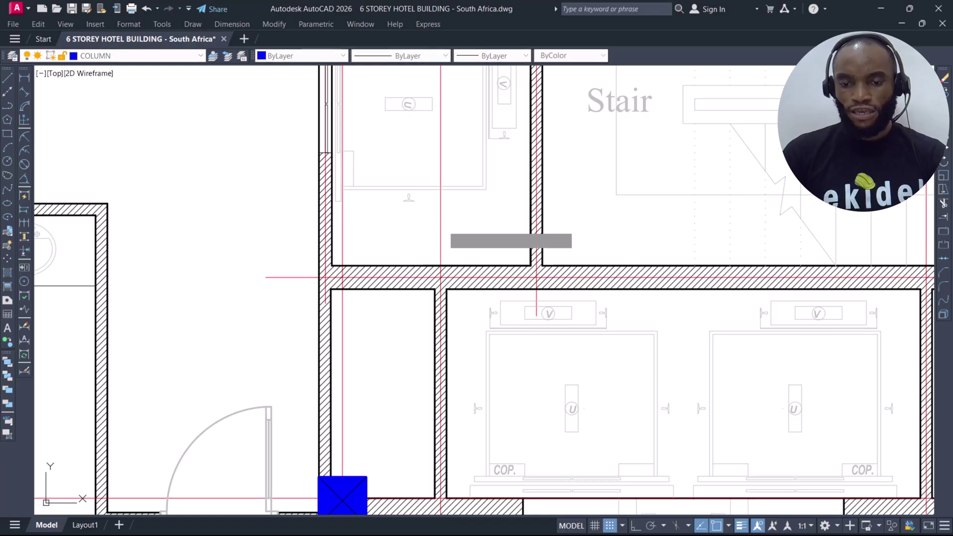
scroll(536, 277, "down", 4)
left_click(441, 87)
scroll(431, 99, "down", 2)
- Break the twin lifts' left-wall grid line from the Hall, just below the lift front wall, to past its lower end
scroll(429, 292, "up", 4)
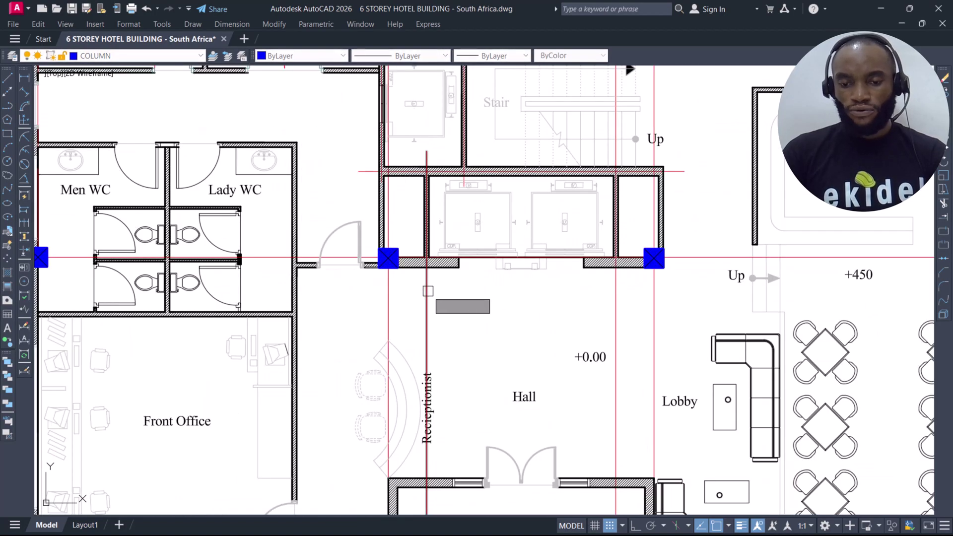
scroll(428, 290, "down", 2)
middle_click_drag(447, 345, 451, 199)
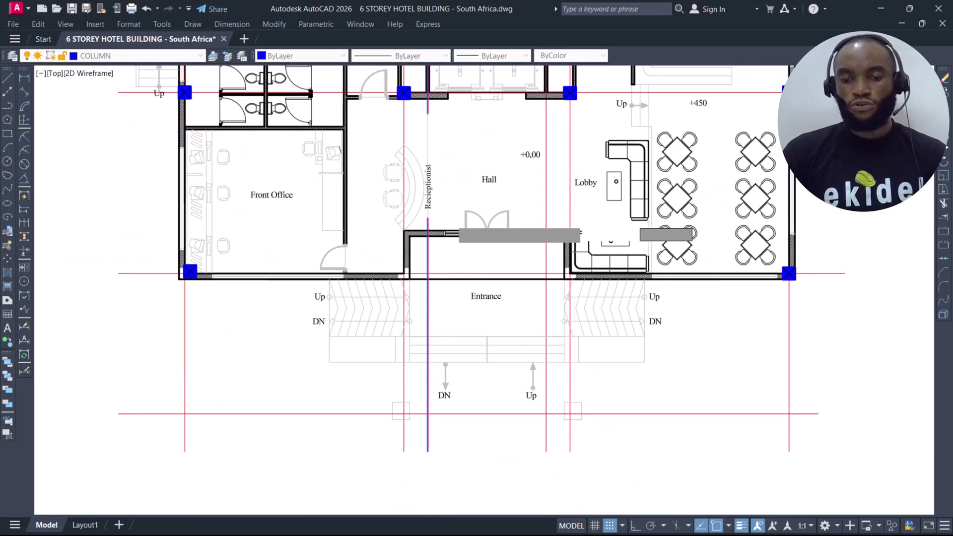
scroll(453, 327, "down", 2)
left_click(453, 367)
middle_click_drag(451, 324, 453, 288)
scroll(427, 241, "up", 2)
scroll(497, 216, "up", 5)
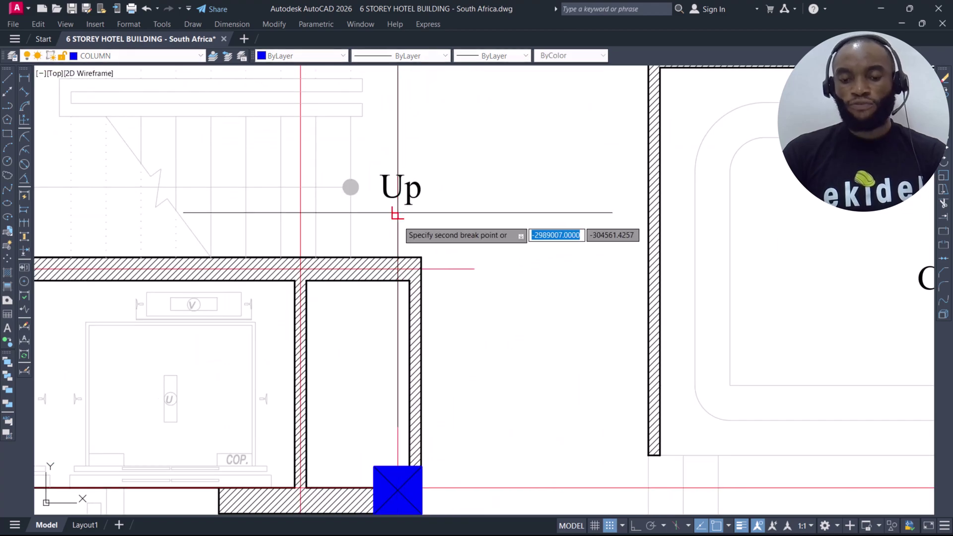
key("Escape")
- Break the vertical grid line in the twin lifts' right wall from just above the cross wall to past its upper end
scroll(397, 213, "down", 3)
scroll(356, 223, "up", 3)
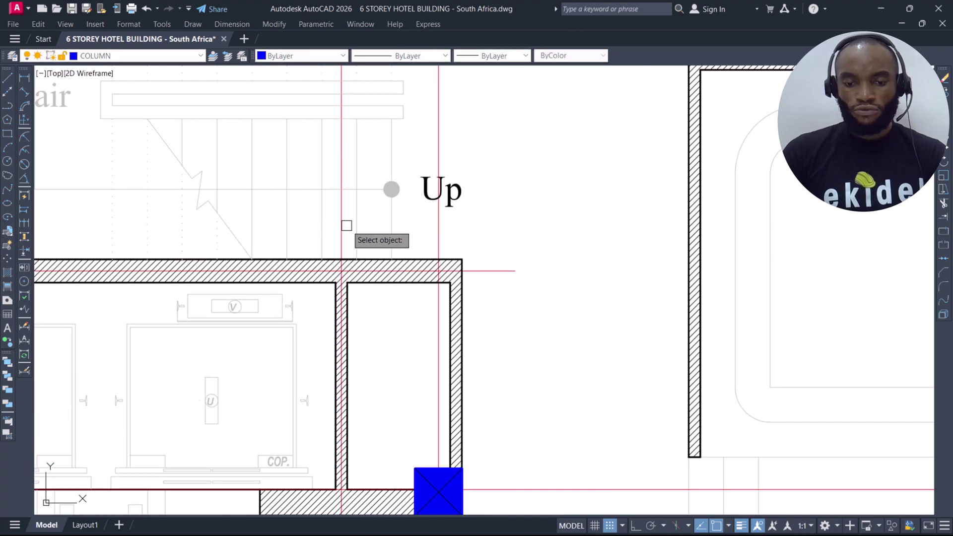
scroll(438, 271, "down", 2)
key("Return")
left_click(516, 240)
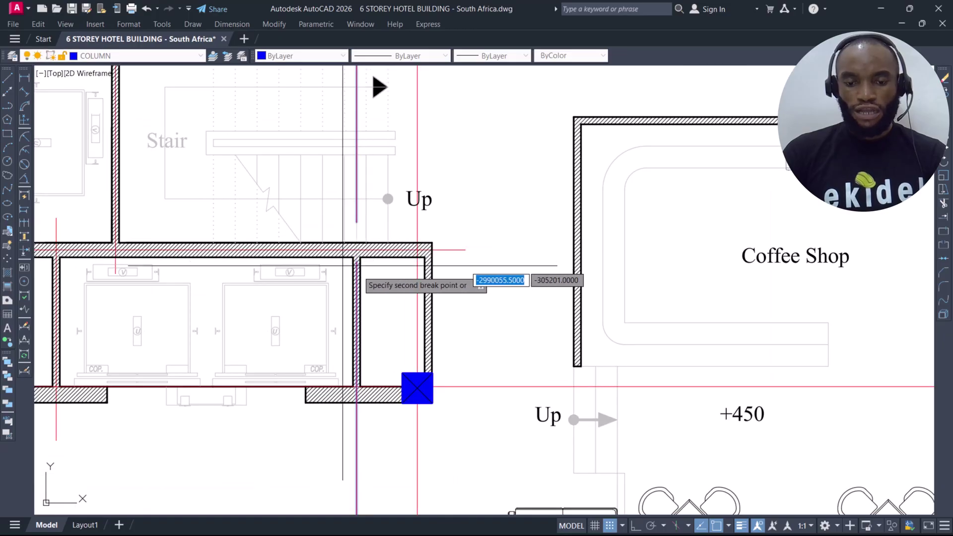
scroll(303, 240, "down", 4)
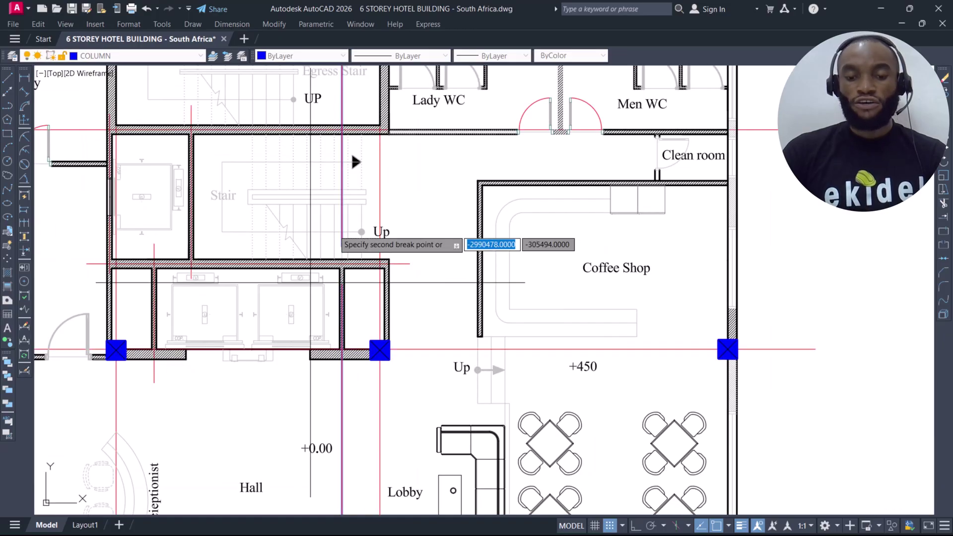
left_click(374, 177)
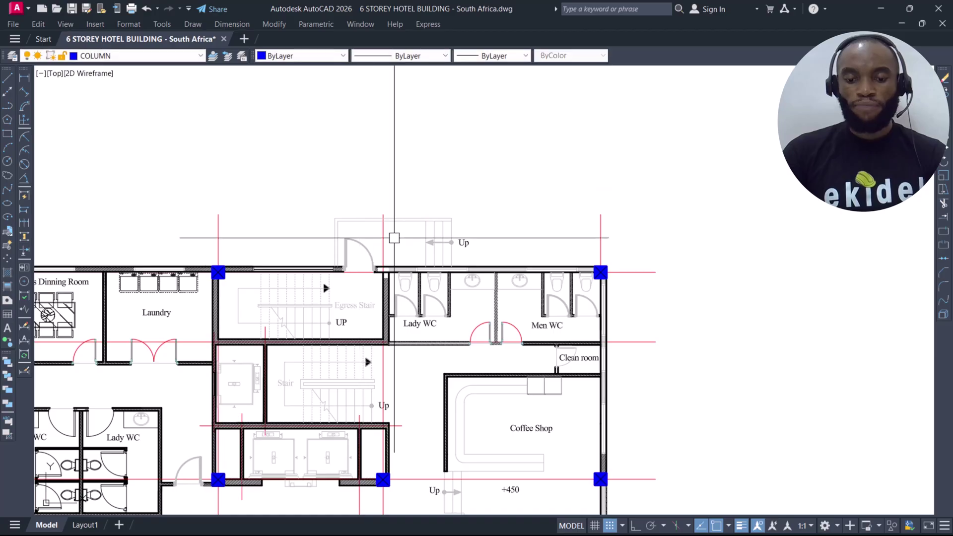
- Break the twin lifts' right-wall grid line from the Hall, just below the lift front wall, to past its lower end
middle_click_drag(358, 381, 418, 222)
scroll(427, 340, "up", 4)
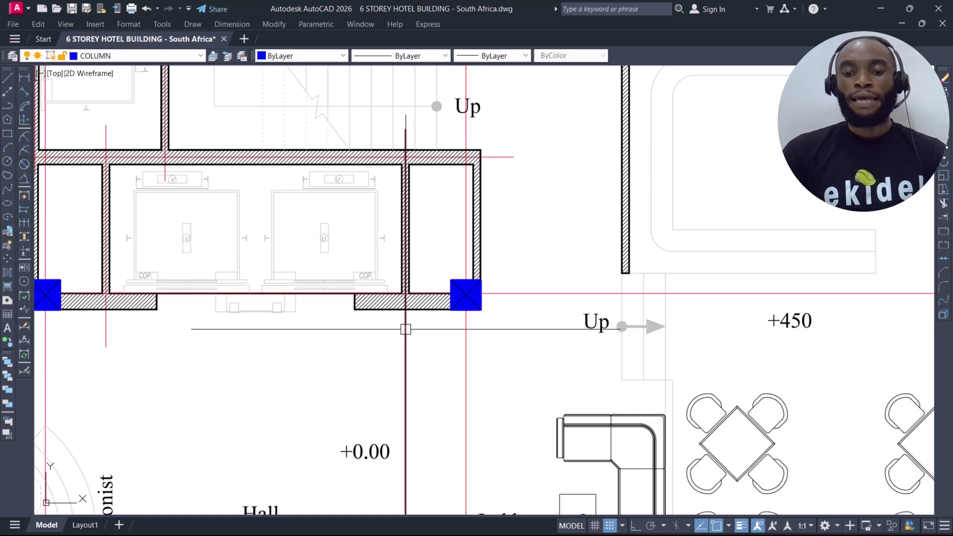
scroll(404, 328, "down", 5)
middle_click_drag(427, 347, 422, 293)
scroll(456, 164, "down", 2)
scroll(456, 164, "down", 2)
scroll(456, 239, "up", 4)
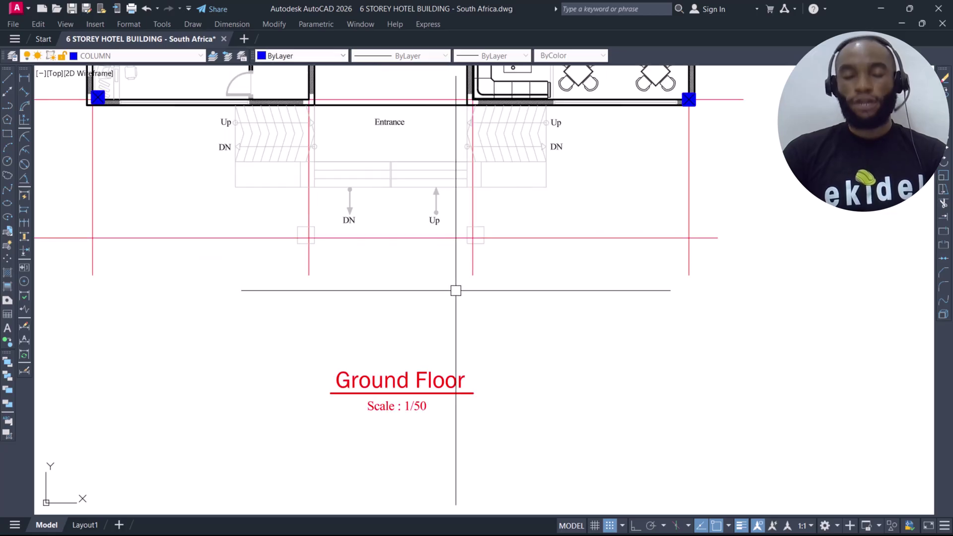
scroll(443, 264, "down", 6)
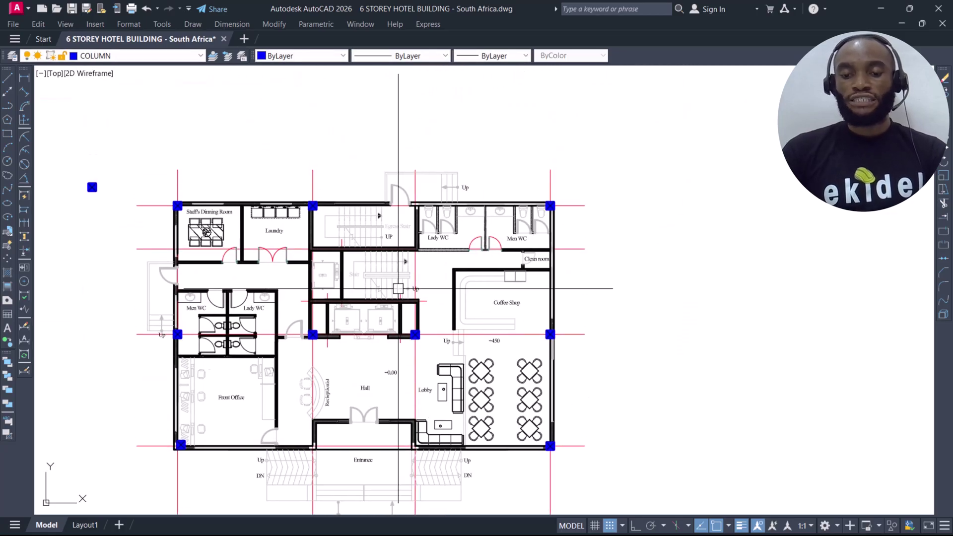
- Copy the spare column by its centre to the grid intersection at the outer wall corner between the Egress Stair and the Lady WC
middle_click_drag(442, 264, 492, 235)
scroll(373, 174, "up", 8)
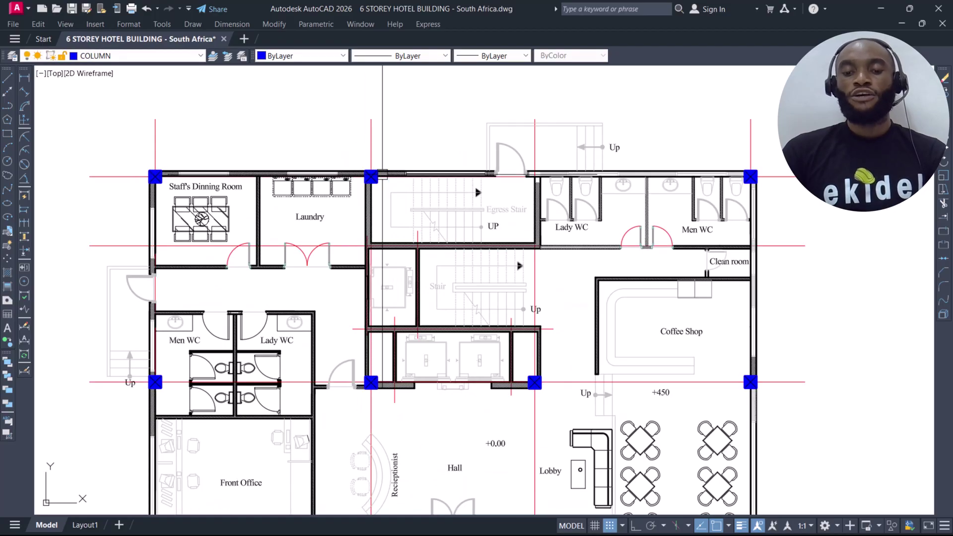
middle_click_drag(440, 201, 482, 209)
scroll(467, 216, "down", 6)
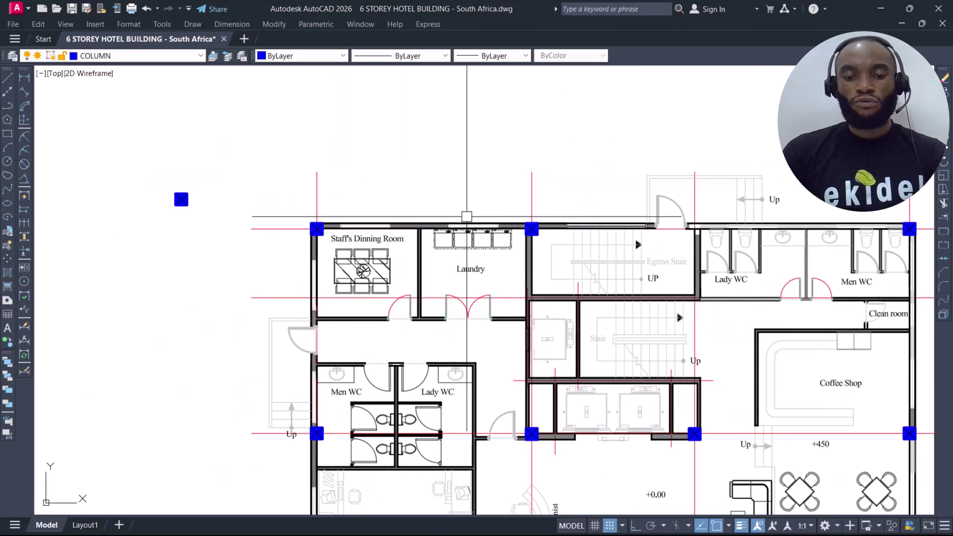
left_click(182, 199)
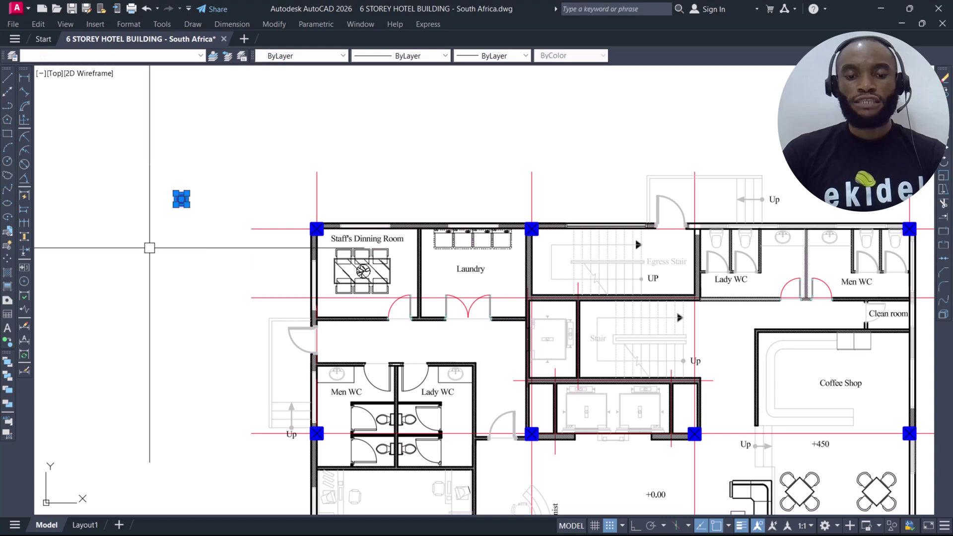
type("co")
key("Return")
scroll(178, 174, "up", 4)
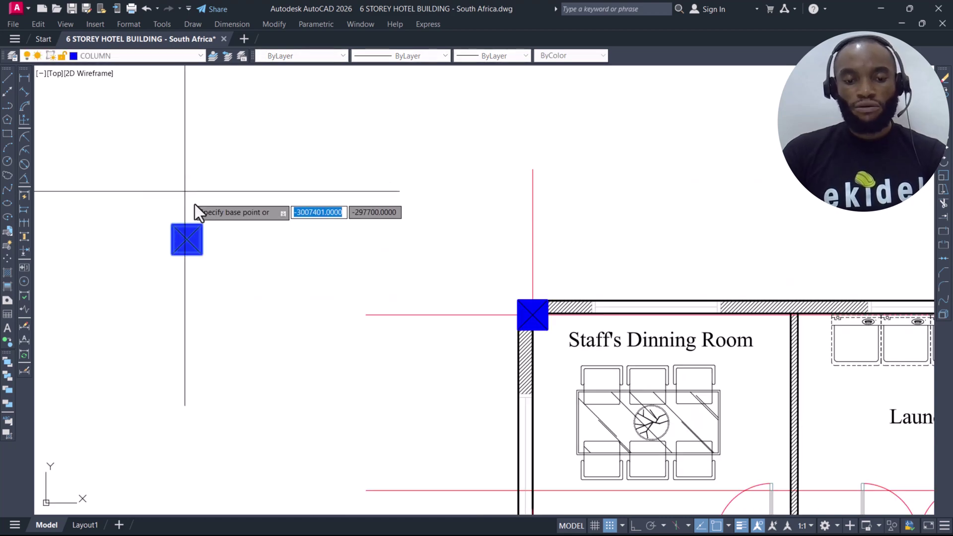
scroll(186, 239, "up", 4)
left_click(187, 238)
scroll(117, 199, "down", 4)
scroll(118, 199, "down", 4)
scroll(663, 229, "up", 7)
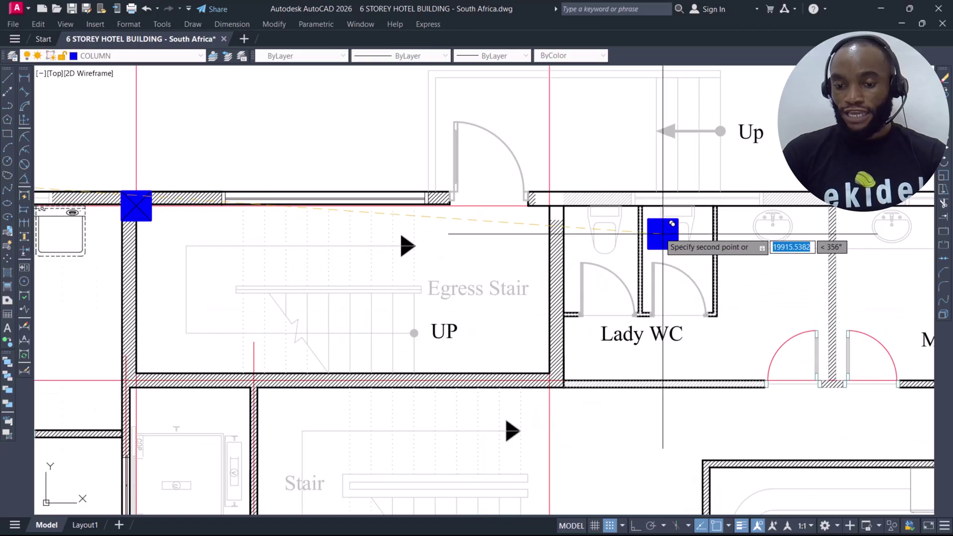
scroll(535, 189, "up", 6)
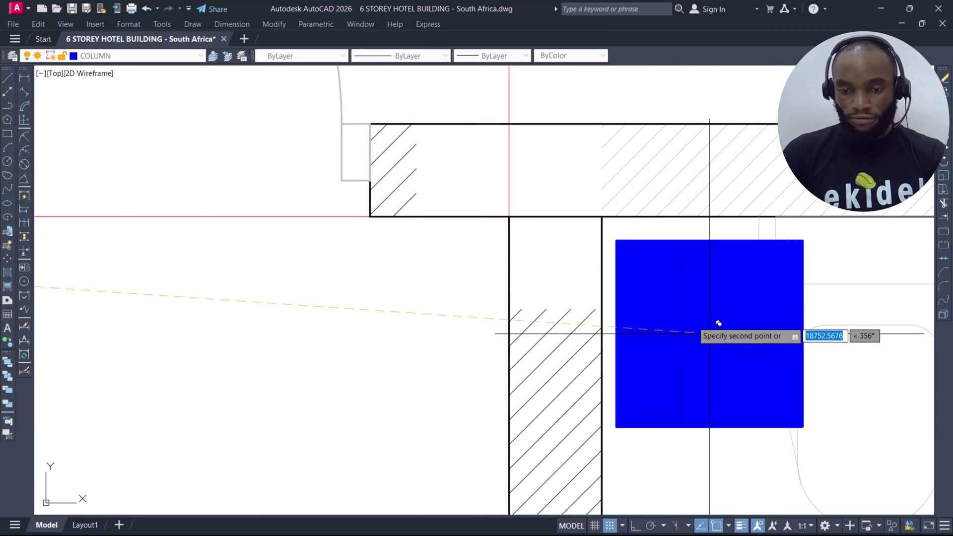
left_click(509, 216)
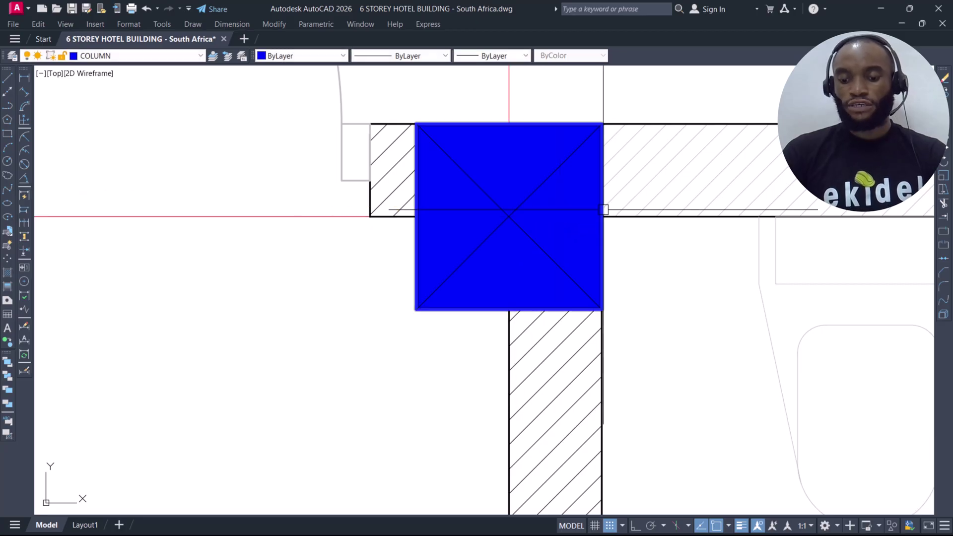
- Check the centre of the Egress Stair and Lady WC corner column against the two grid lines crossing there
scroll(433, 300, "down", 3)
left_click(498, 149)
left_click(459, 160)
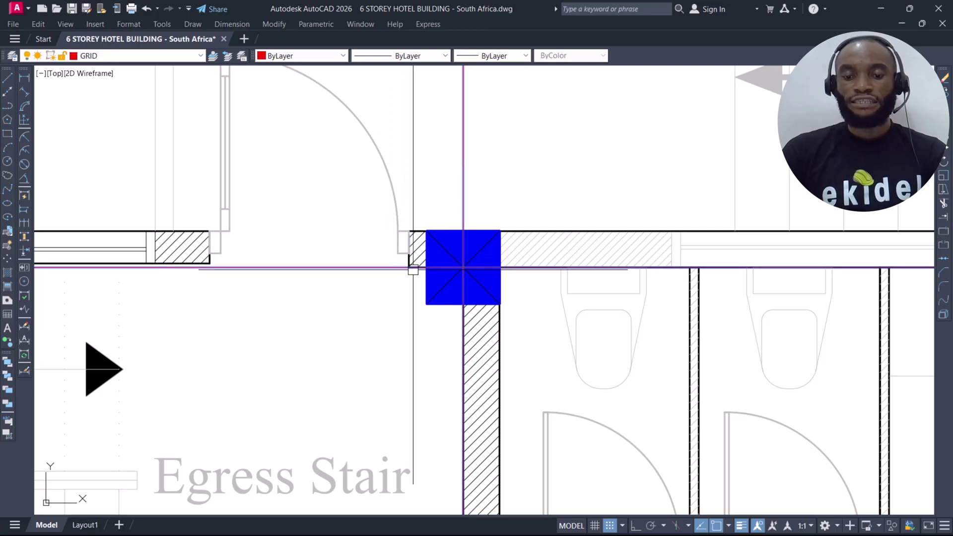
scroll(437, 270, "up", 8)
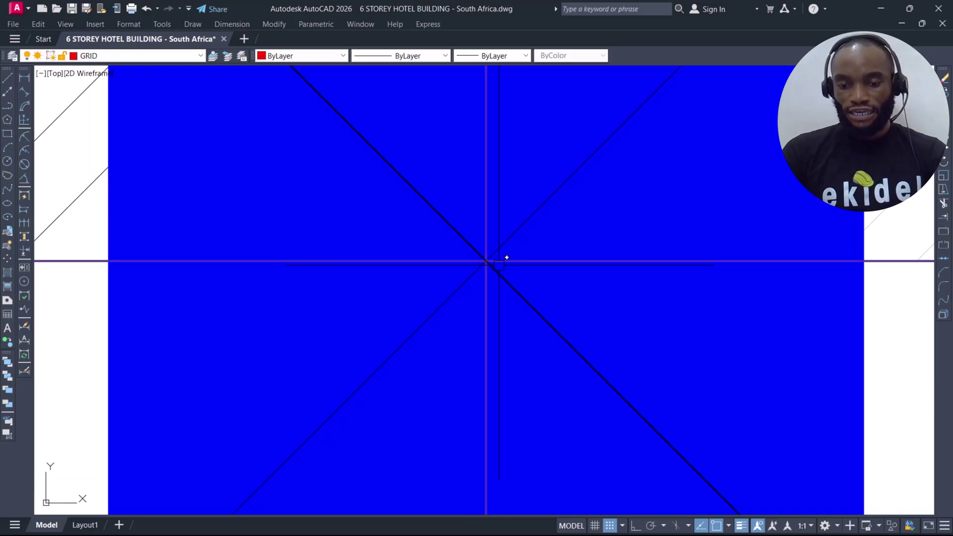
scroll(499, 265, "down", 6)
key("Escape")
scroll(476, 212, "down", 2)
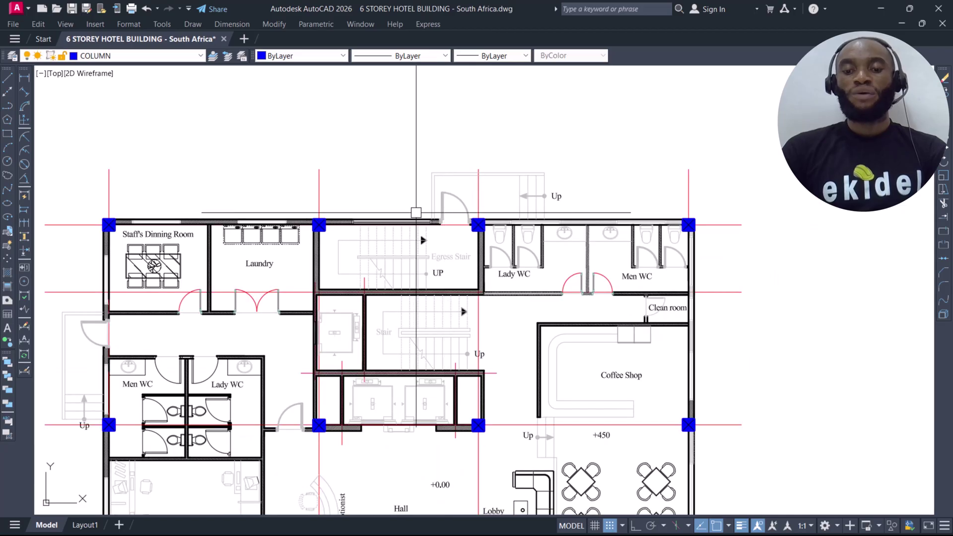
- Examine the column rows along the rear wall, the lift front grid line and the front entrance wall
left_click(78, 197)
left_click(773, 240)
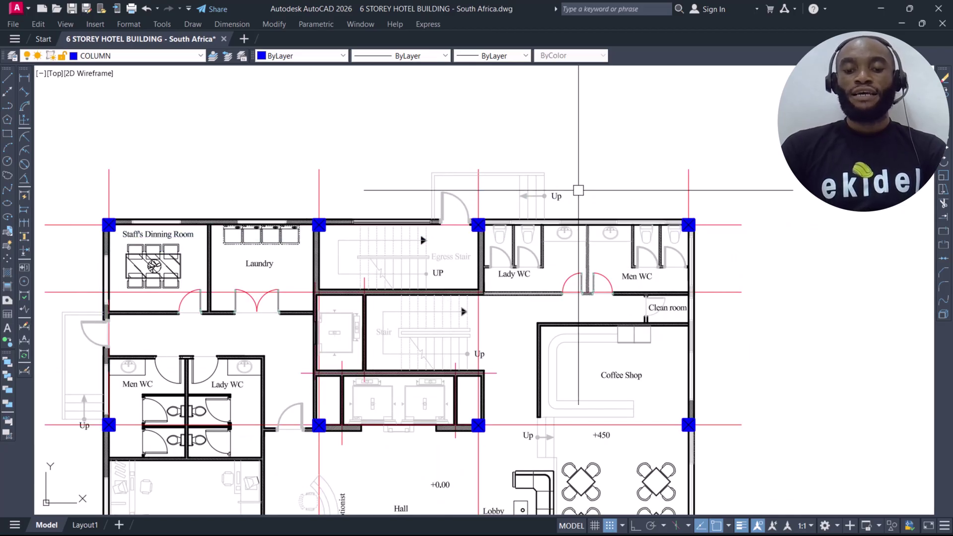
middle_click_drag(149, 397, 198, 244)
left_click(92, 243)
left_click(595, 282)
middle_click_drag(232, 406, 255, 289)
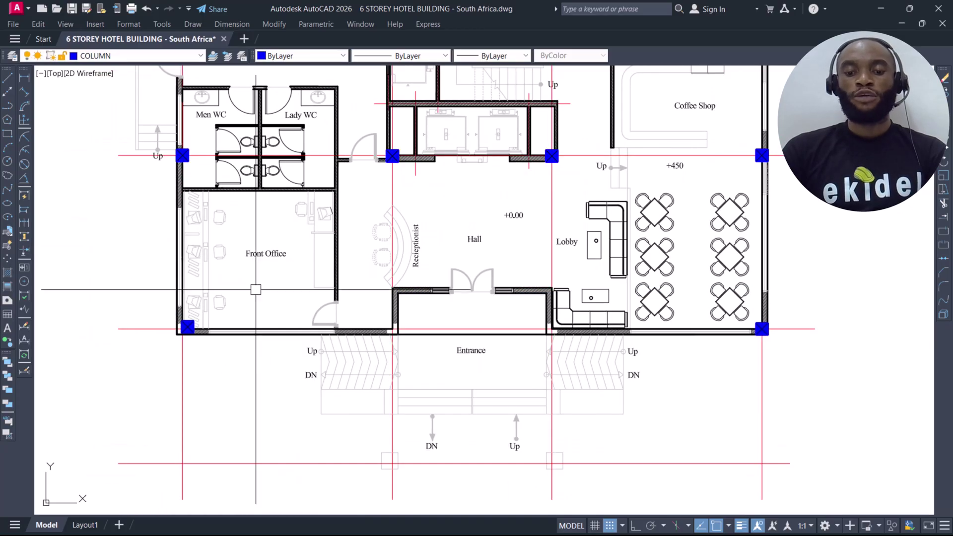
left_click(149, 295)
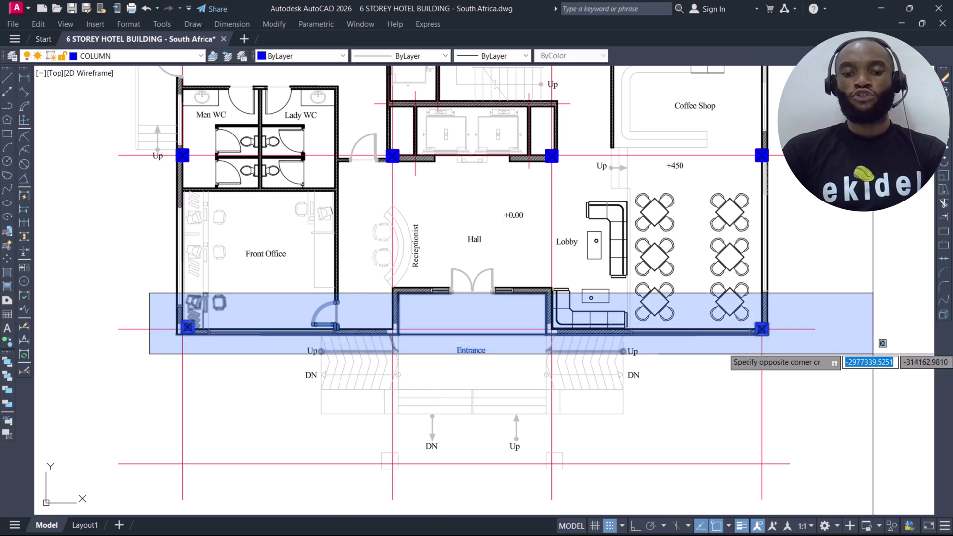
left_click(528, 323)
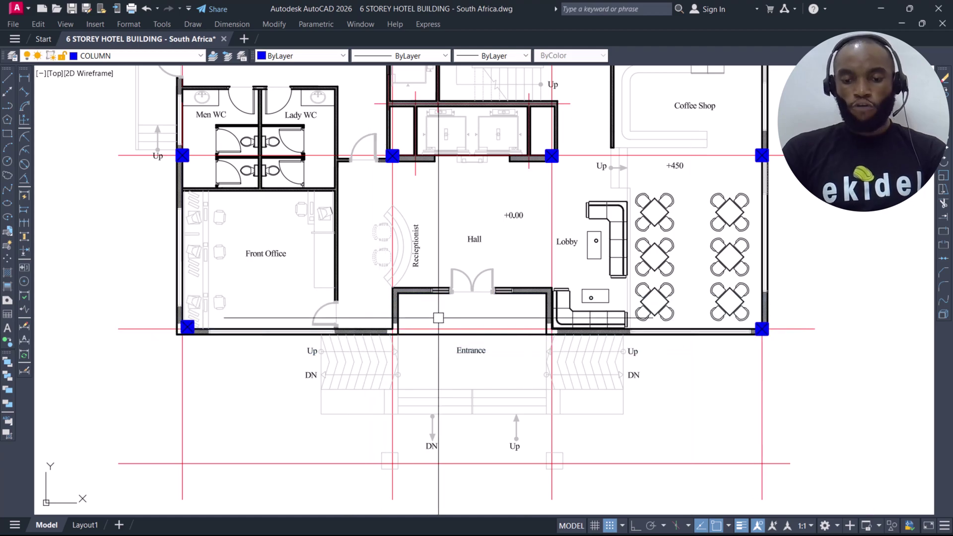
- Move the Front Office's outer corner column by its lower-left corner onto the outer wall corner
scroll(258, 326, "down", 3)
scroll(273, 324, "up", 10)
scroll(327, 328, "down", 5)
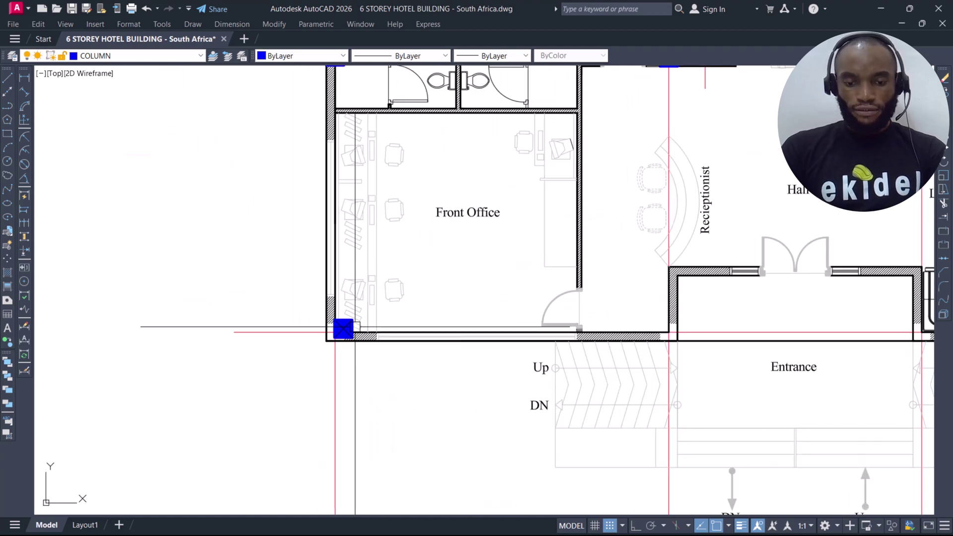
scroll(354, 325, "up", 6)
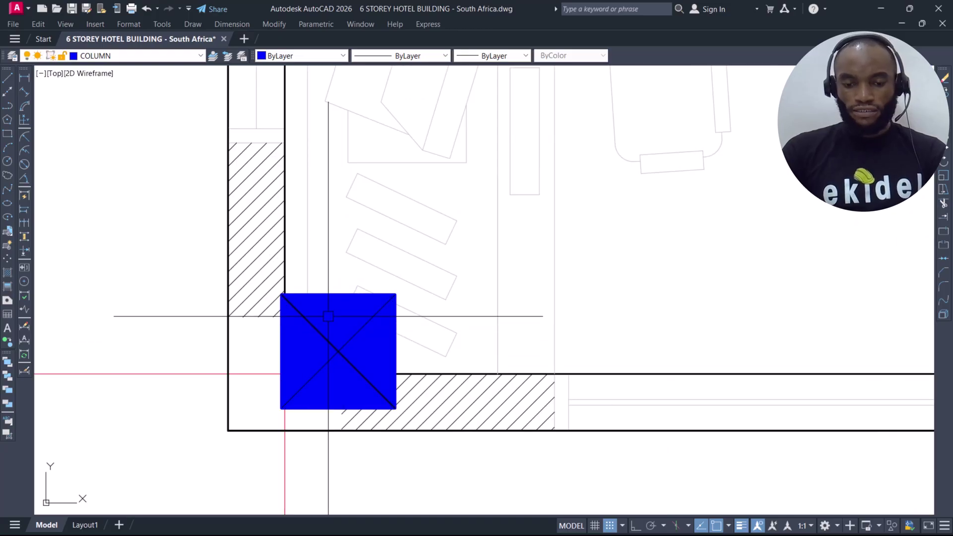
scroll(411, 275, "down", 10)
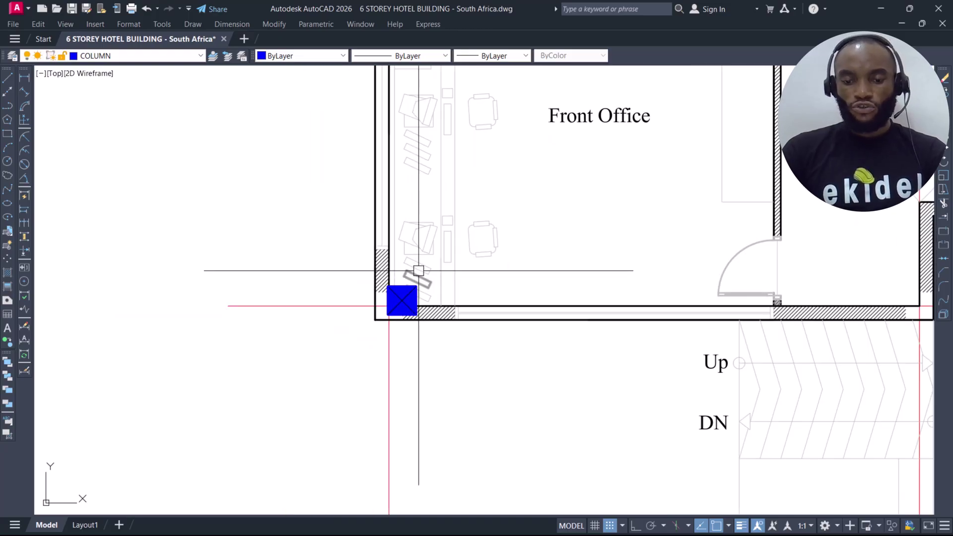
scroll(411, 292, "down", 3)
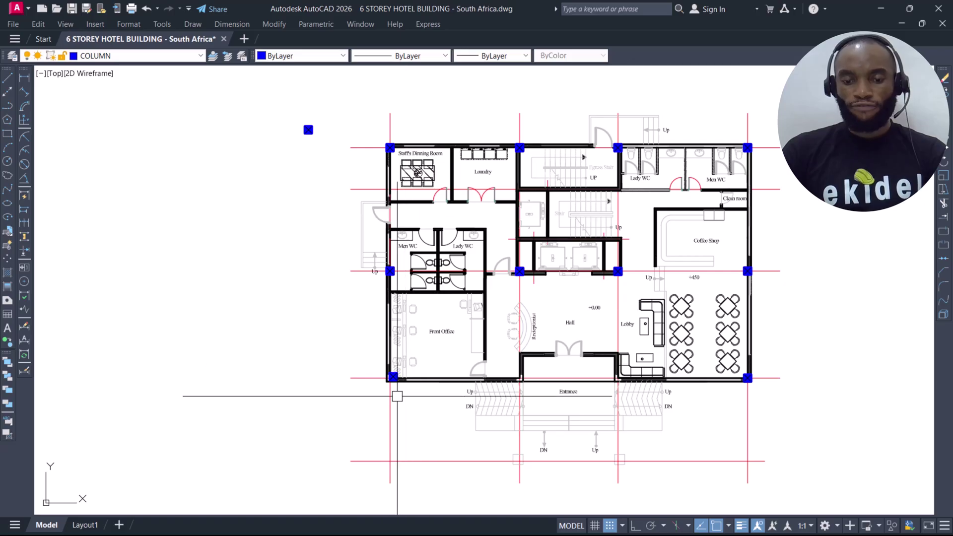
scroll(397, 396, "up", 10)
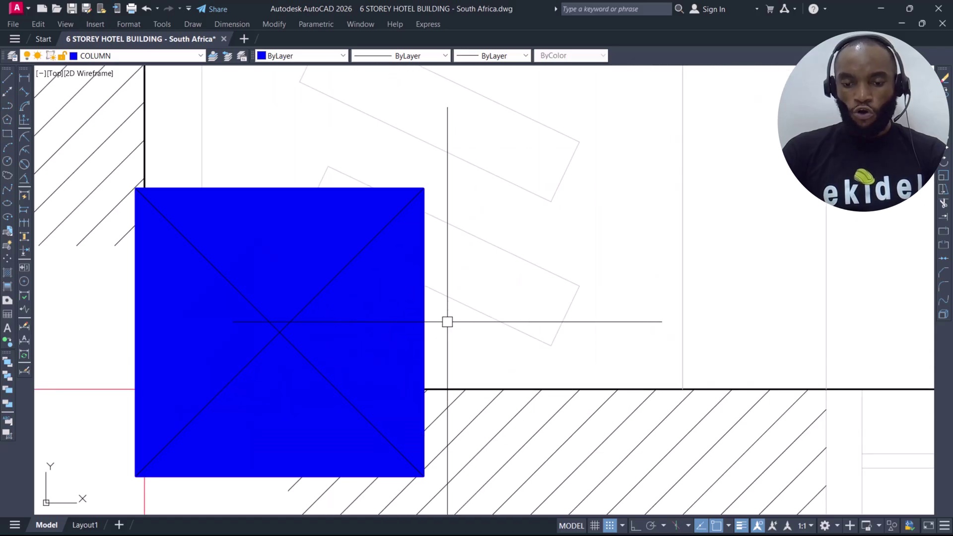
left_click(260, 331)
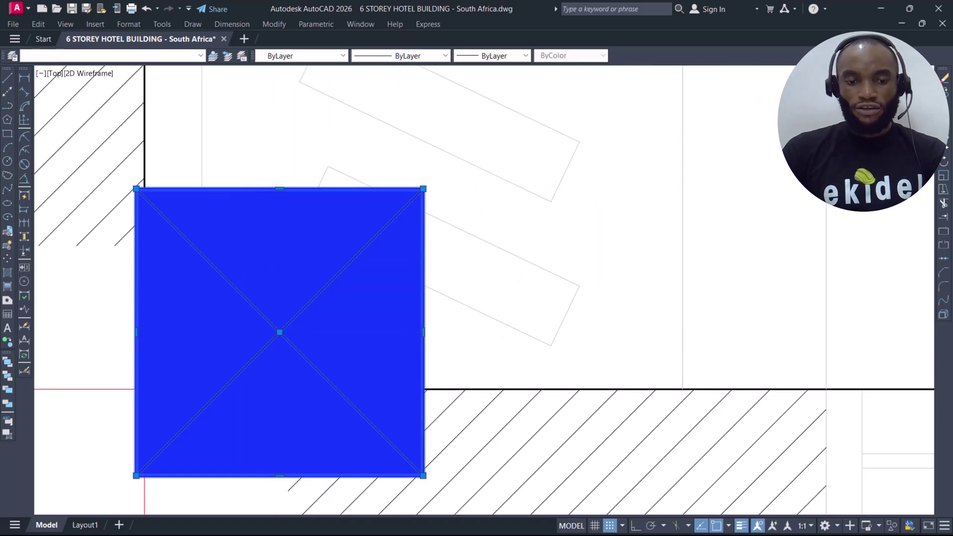
scroll(298, 243, "down", 4)
type("co")
key("space")
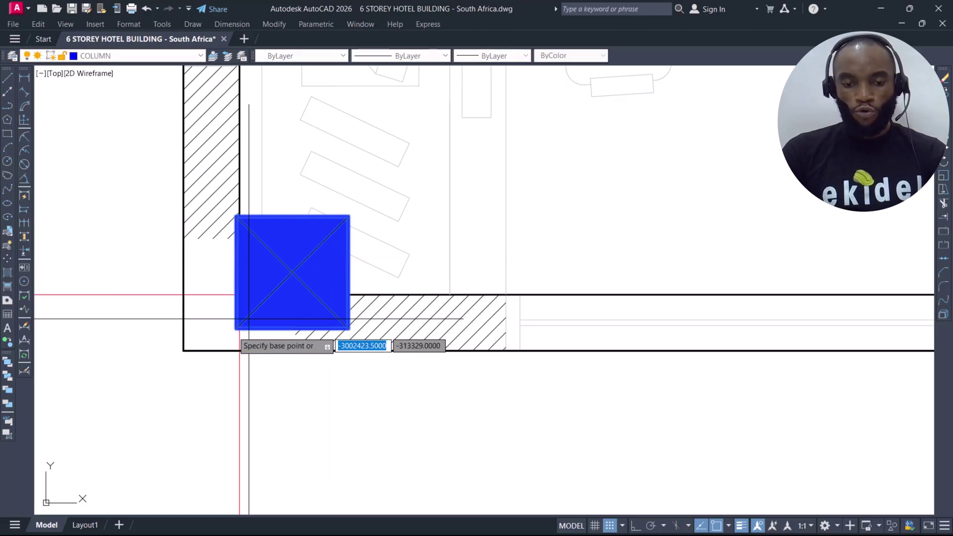
scroll(247, 272, "up", 2)
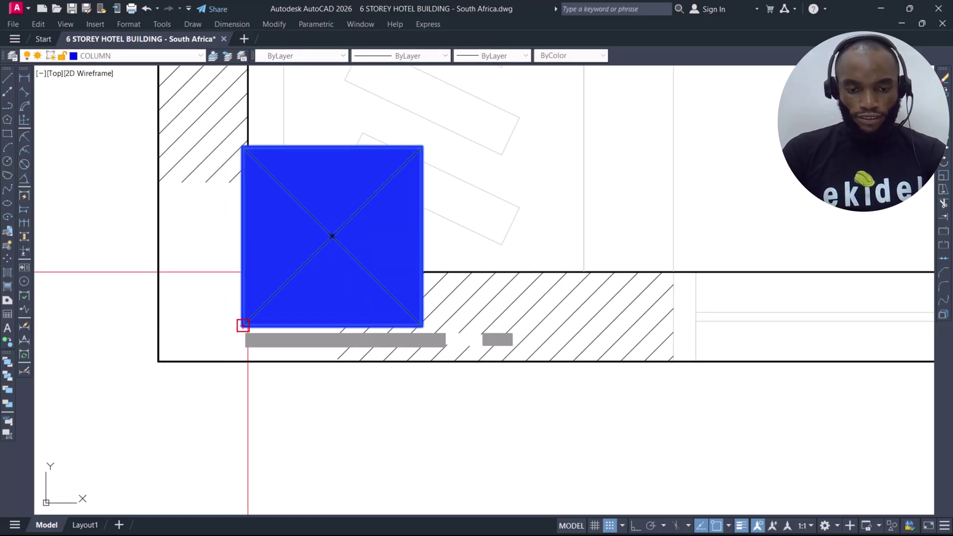
left_click(243, 325)
left_click(158, 359)
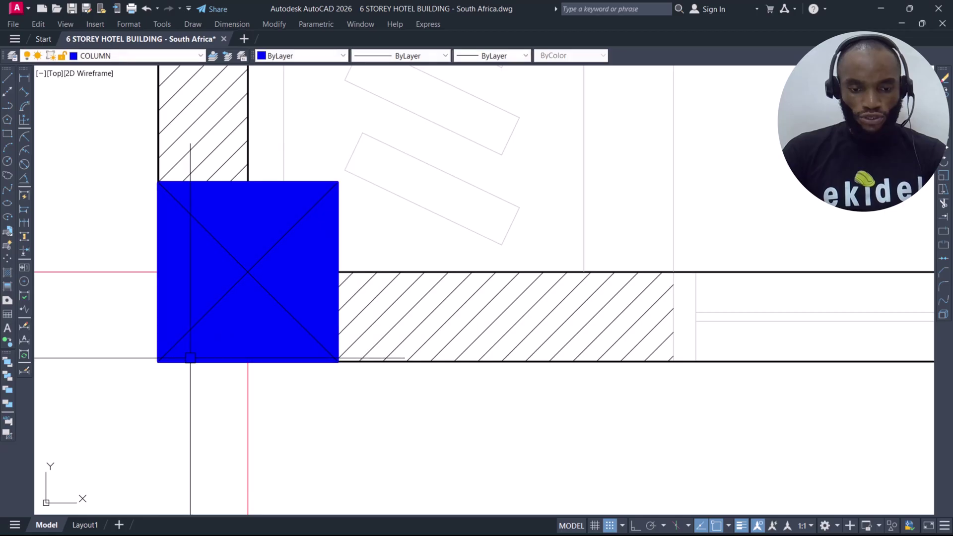
scroll(271, 319, "down", 10)
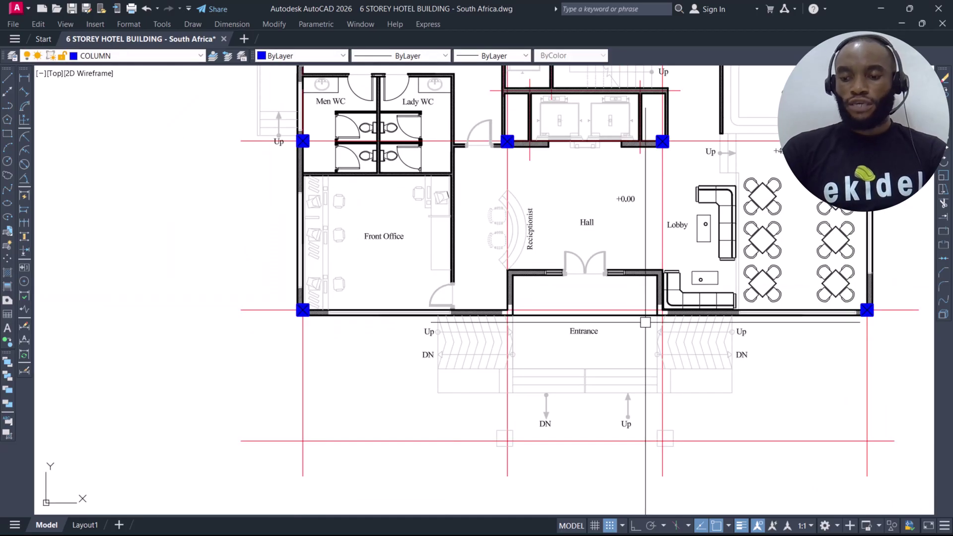
- Copy the spare column by its lower edge midpoint to the front wall corner where the grid lines meet on the entrance's Front Office side
scroll(880, 329, "up", 2)
scroll(482, 267, "down", 4)
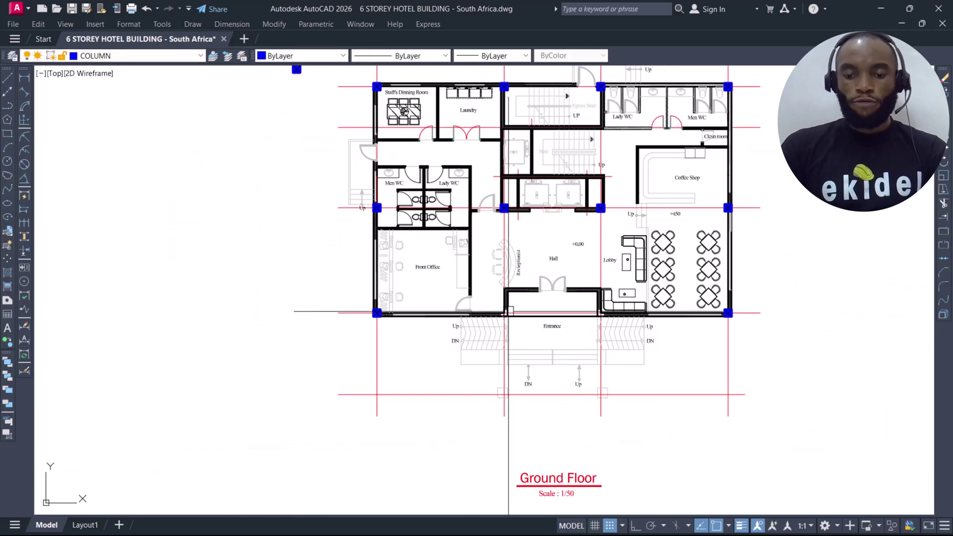
scroll(509, 312, "up", 9)
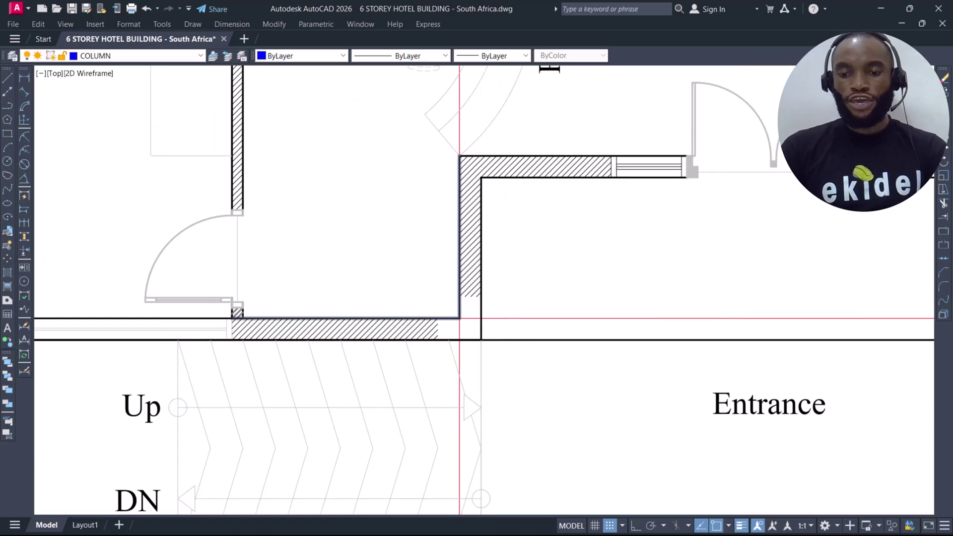
scroll(459, 318, "down", 4)
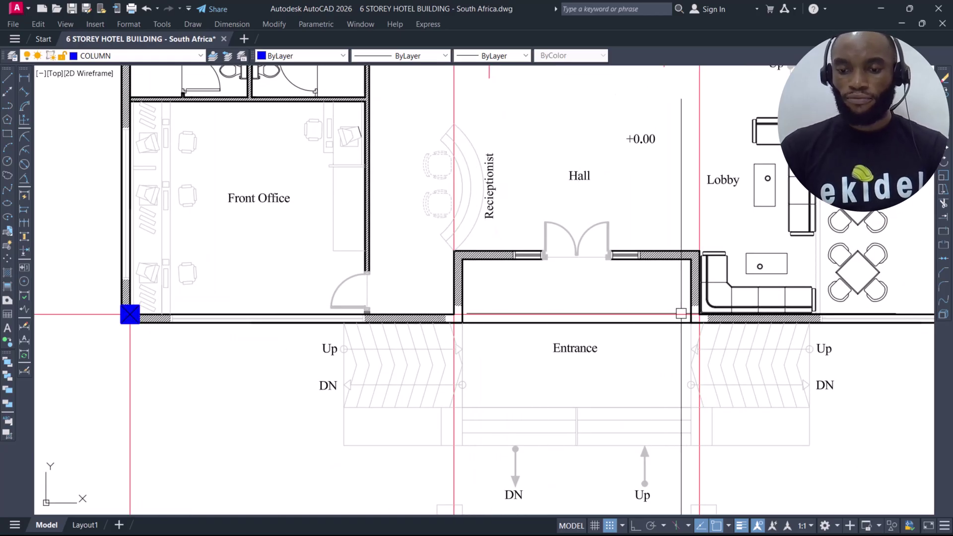
scroll(589, 293, "down", 5)
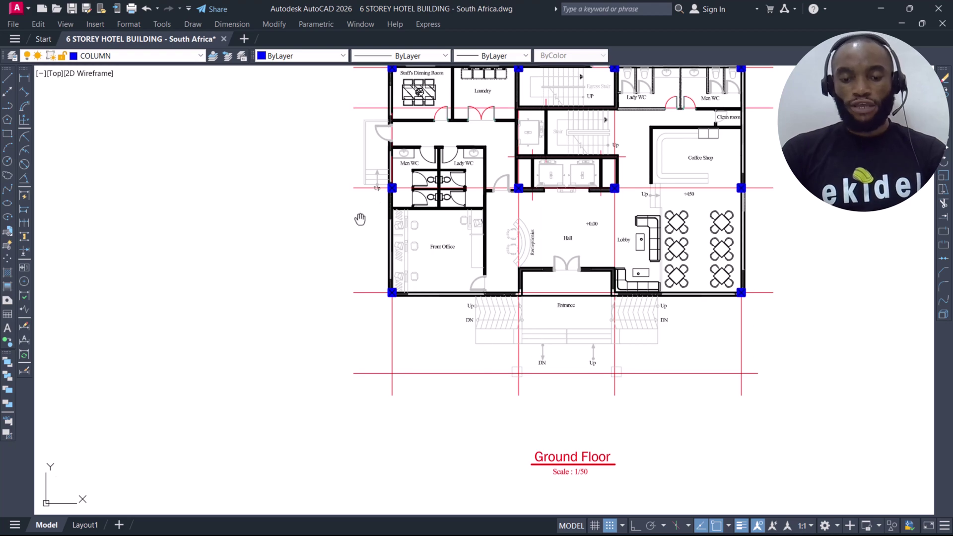
scroll(413, 195, "up", 4)
left_click(413, 194)
left_click(328, 245)
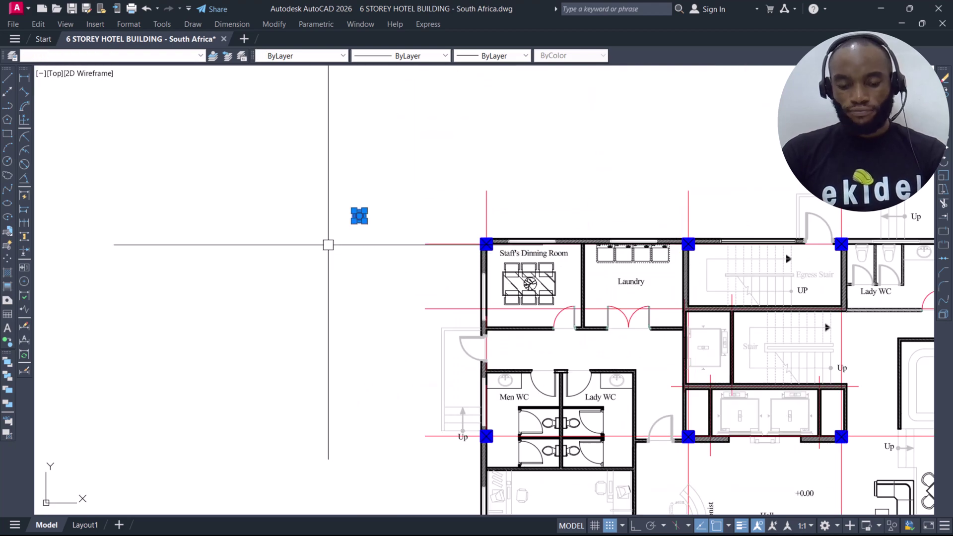
key("m")
key("space")
scroll(514, 292, "down", 5)
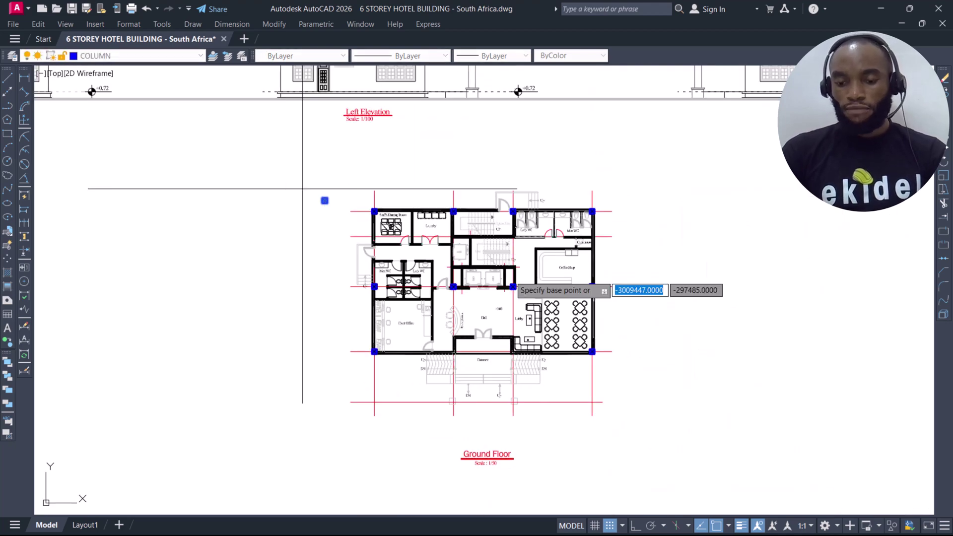
scroll(447, 354, "up", 7)
scroll(381, 341, "up", 4)
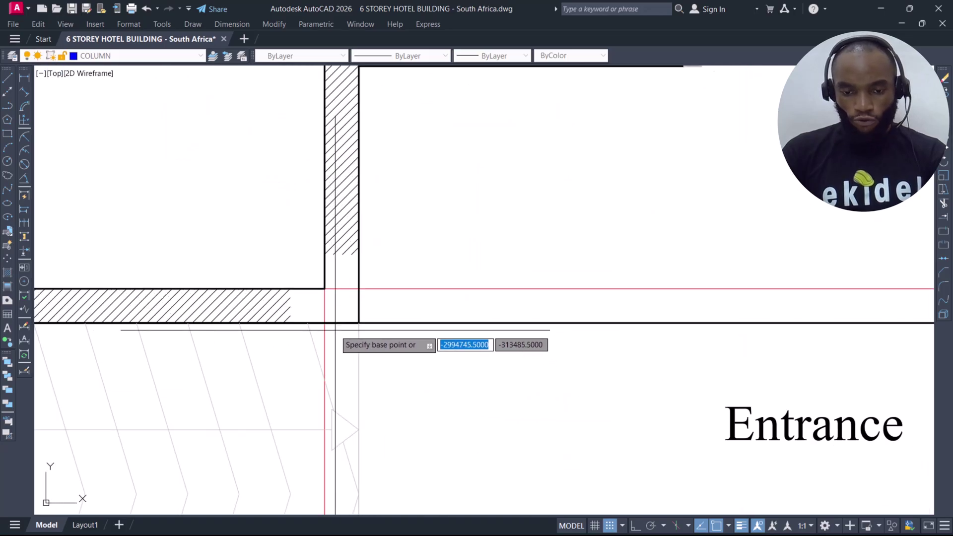
scroll(402, 320, "down", 10)
middle_click_drag(318, 278, 440, 234)
scroll(576, 263, "up", 12)
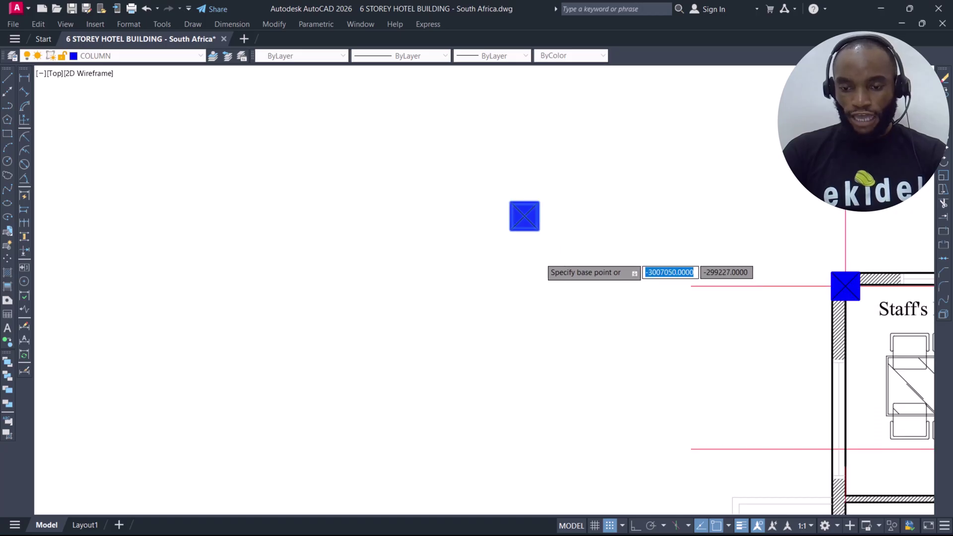
scroll(502, 187, "up", 2)
left_click(498, 193)
scroll(347, 228, "down", 5)
scroll(347, 219, "down", 5)
middle_click_drag(620, 412, 419, 219)
scroll(437, 234, "down", 2)
scroll(437, 313, "up", 10)
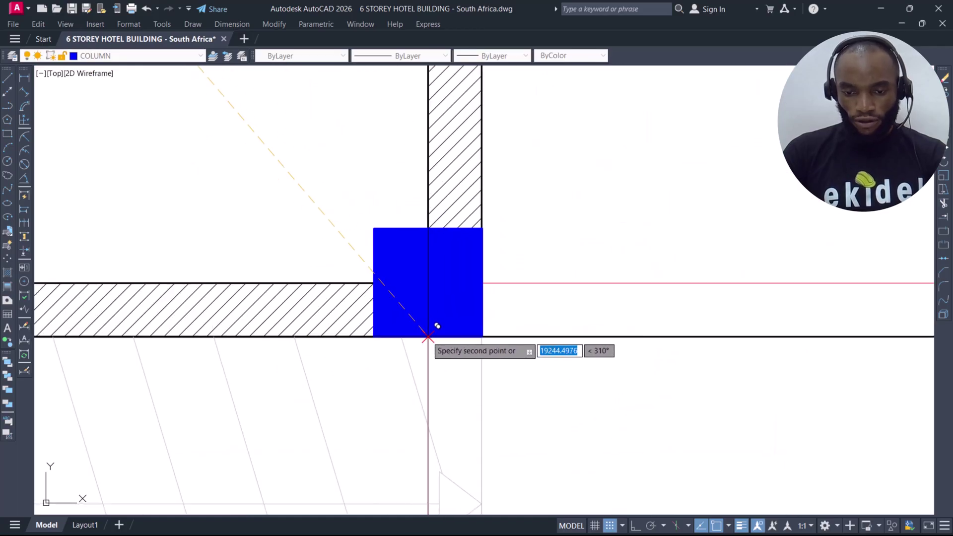
- Place a second copy of the column at the outer wall corner on the Lobby side of the entrance and check its edges
scroll(428, 338, "down", 10)
scroll(504, 279, "up", 8)
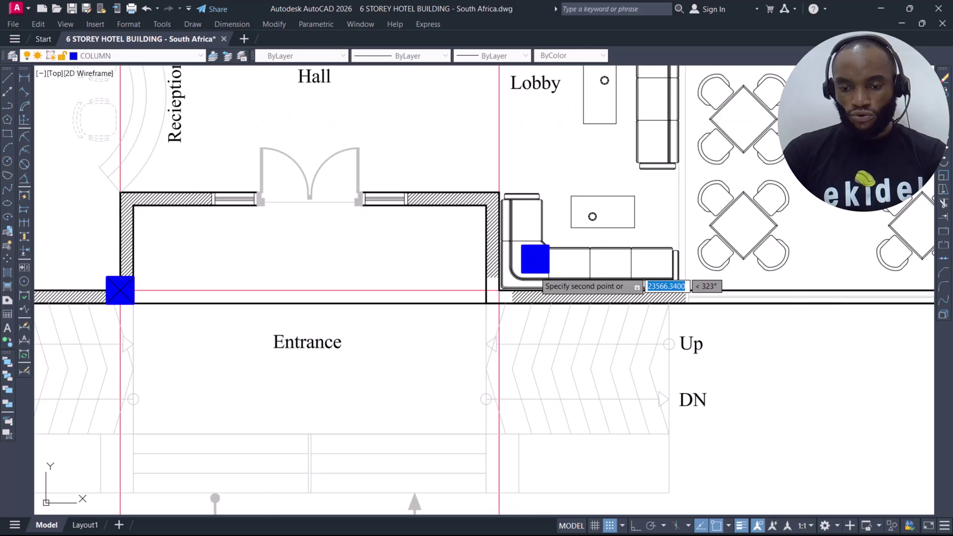
scroll(503, 279, "up", 2)
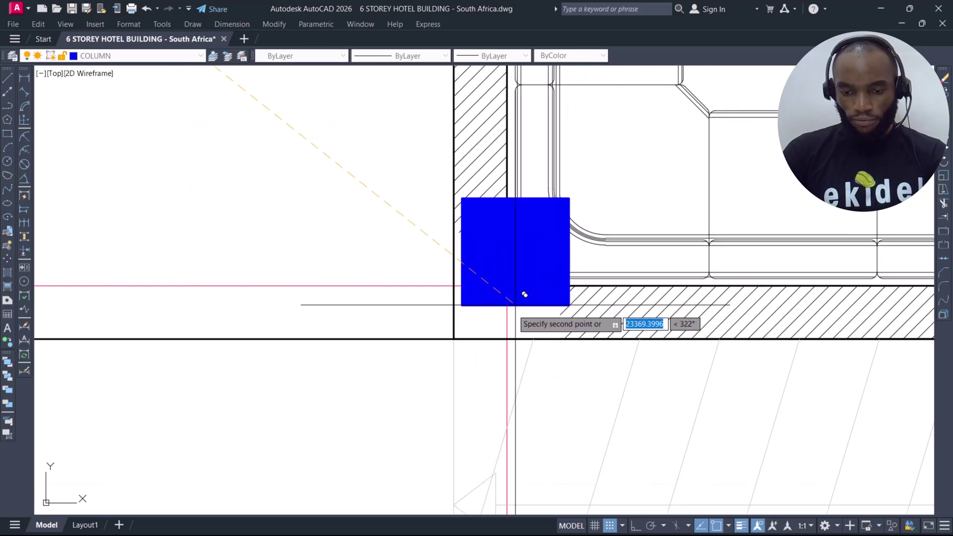
left_click(507, 337)
scroll(459, 232, "up", 4)
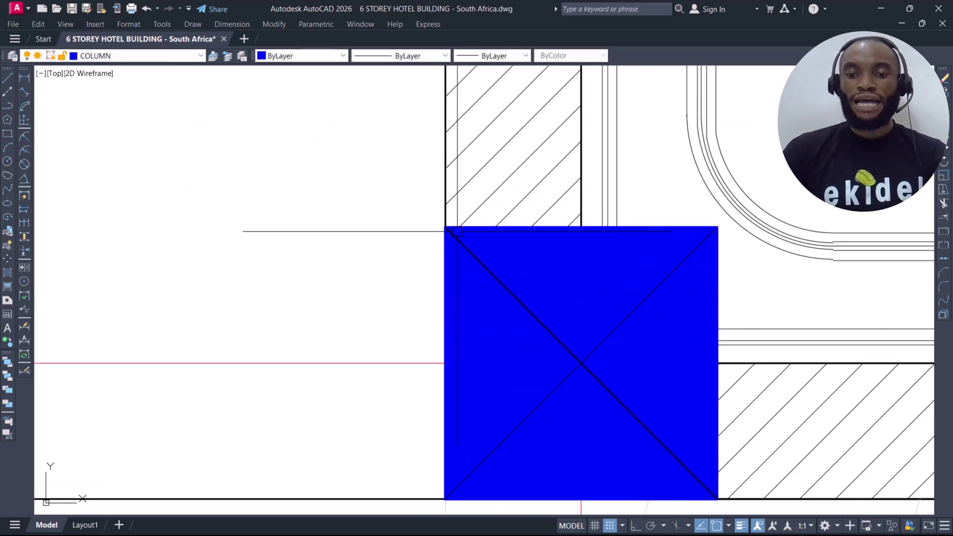
scroll(425, 199, "down", 2)
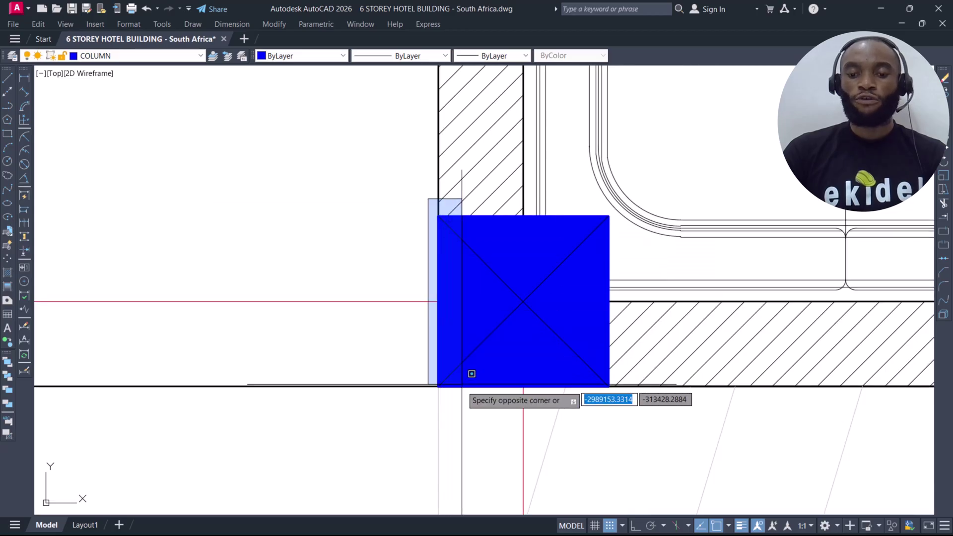
key("Escape")
- Delete the spare column standing outside the building beside the ground floor plan
scroll(422, 208, "down", 10)
scroll(468, 337, "down", 5)
middle_click_drag(447, 323, 469, 322)
left_click(287, 112)
left_click(194, 184)
scroll(554, 208, "up", 2)
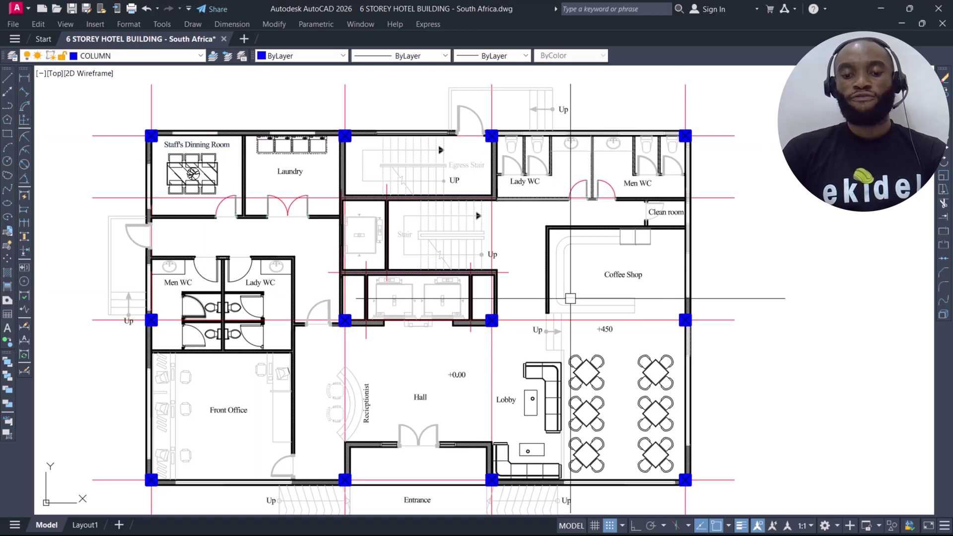
- Review the ground floor column layout and examine the entrance porch on the Right and Front Elevations
middle_click_drag(520, 304, 557, 196)
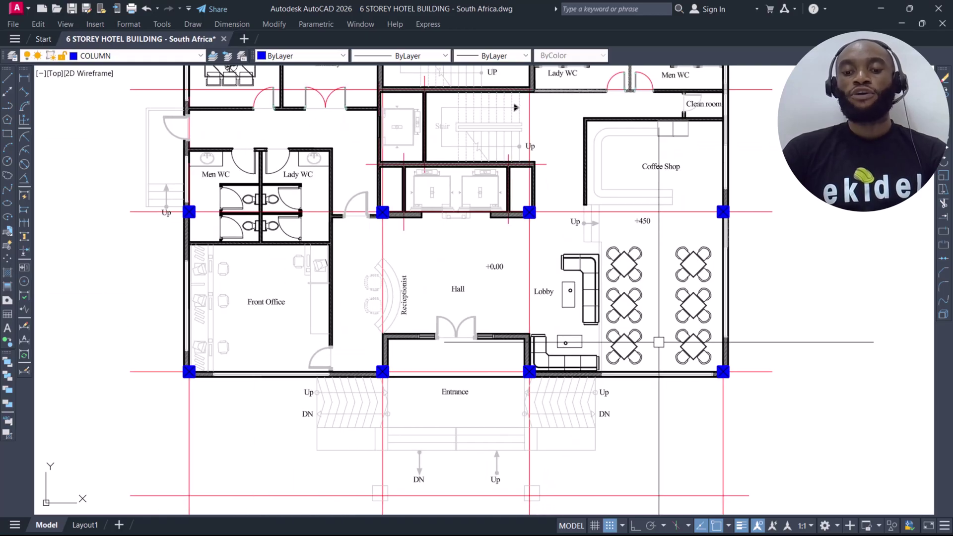
scroll(436, 318, "down", 2)
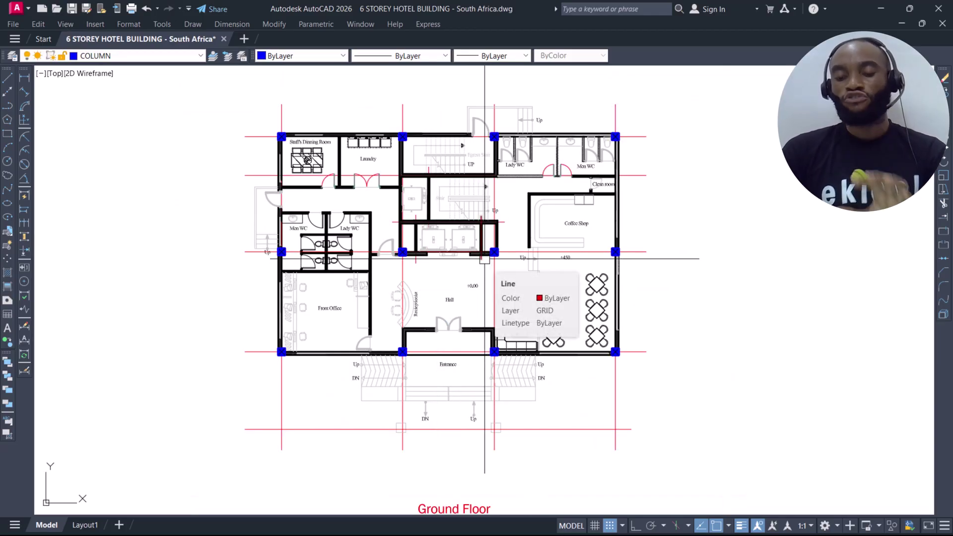
scroll(442, 298, "down", 4)
scroll(510, 228, "up", 2)
scroll(509, 228, "up", 6)
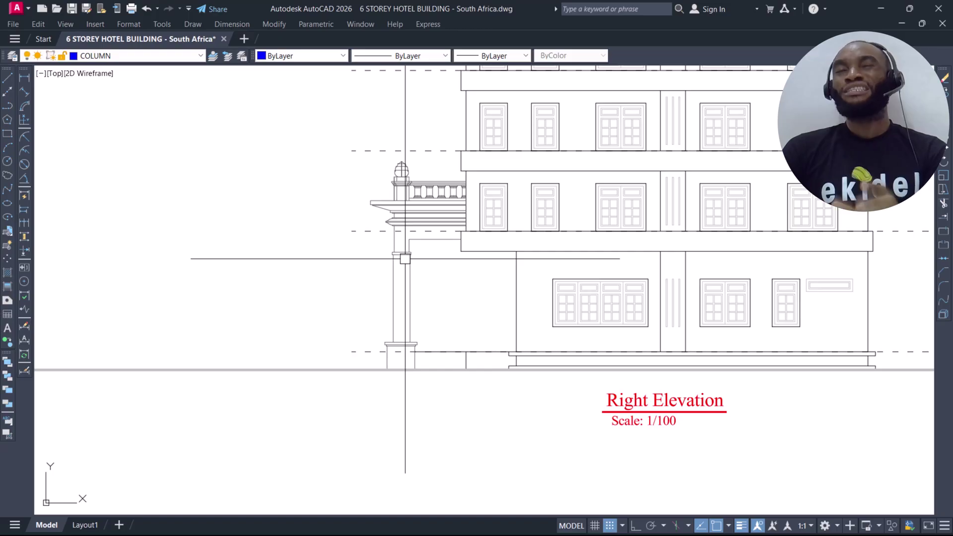
scroll(404, 258, "down", 4)
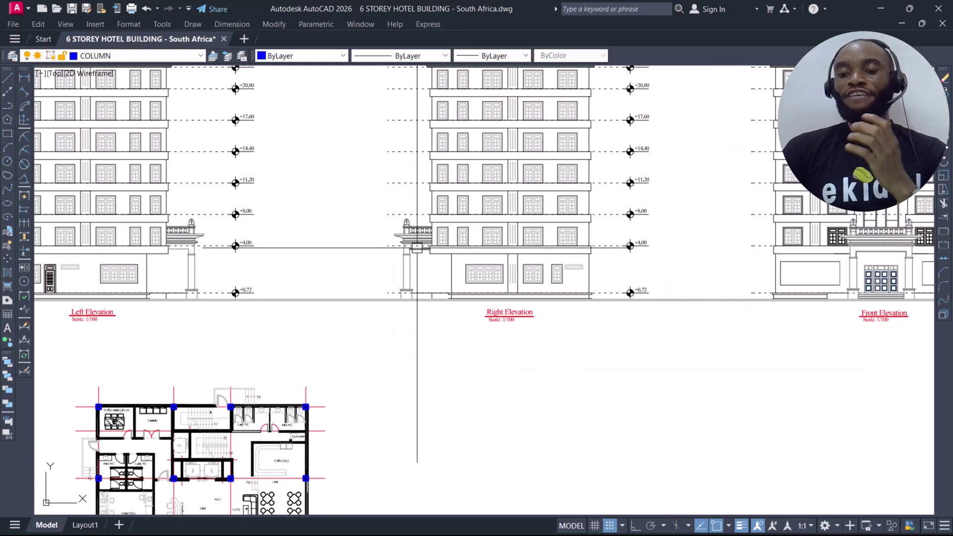
scroll(418, 248, "down", 3)
scroll(611, 257, "up", 6)
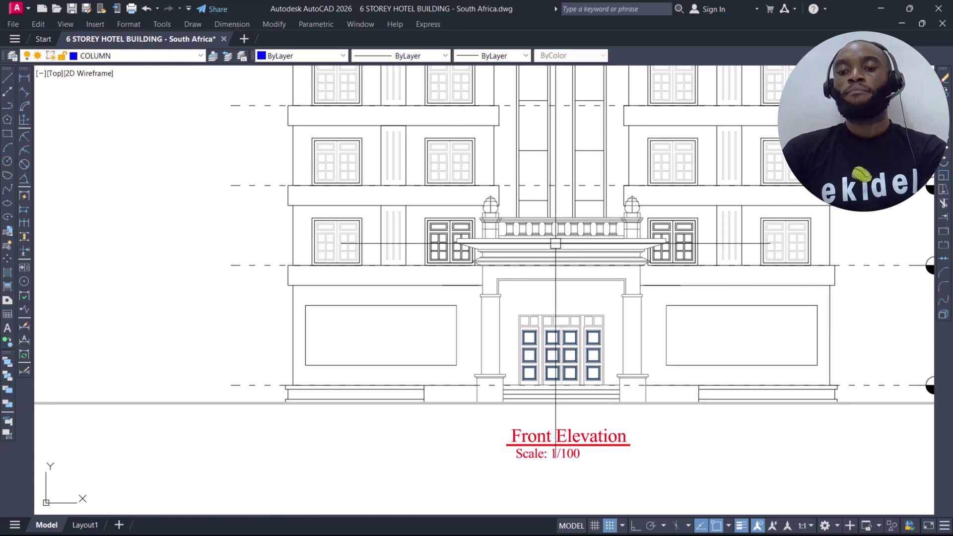
scroll(521, 255, "down", 2)
scroll(541, 287, "up", 2)
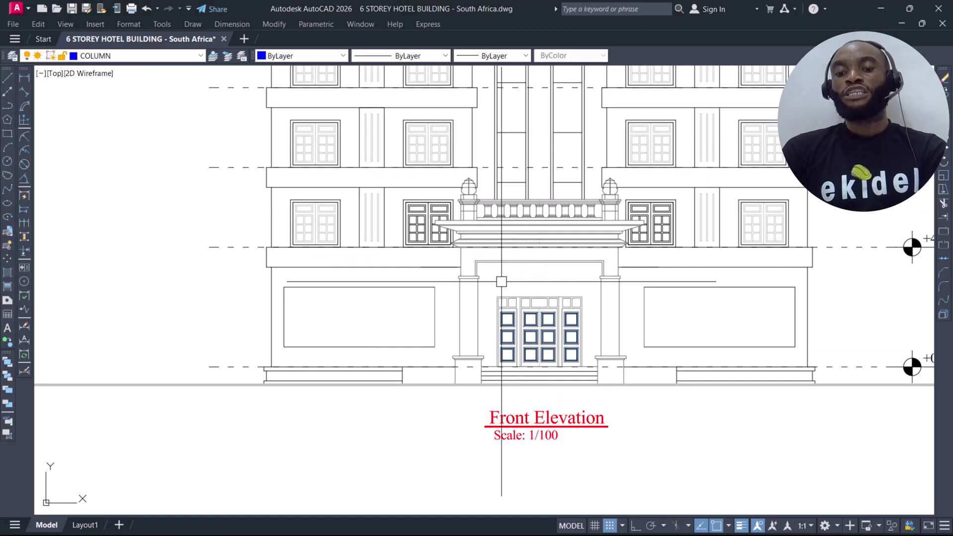
- Examine the porch column, canopy and balustrade in detail on the Right Elevation
scroll(639, 285, "down", 4)
middle_click_drag(348, 260, 547, 258)
scroll(350, 242, "up", 4)
scroll(350, 243, "up", 4)
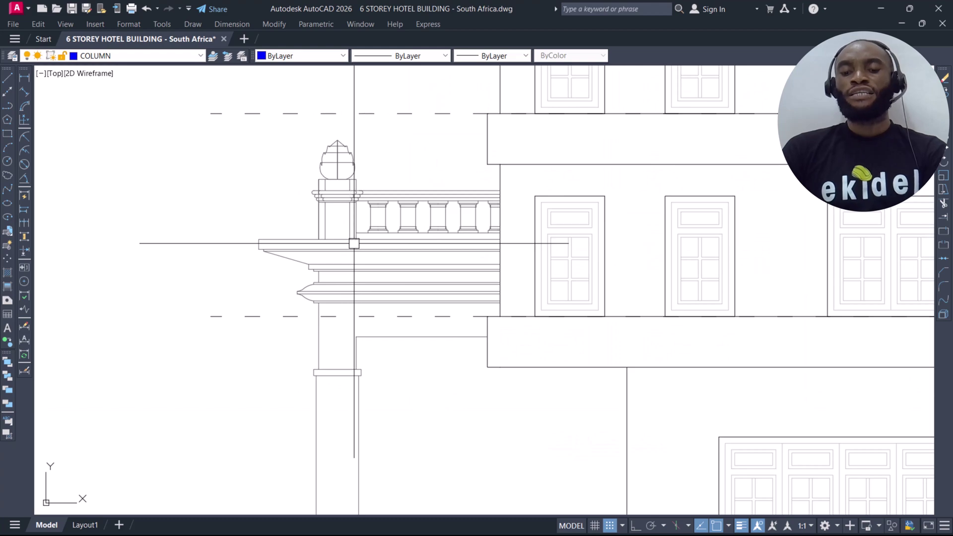
scroll(403, 259, "down", 2)
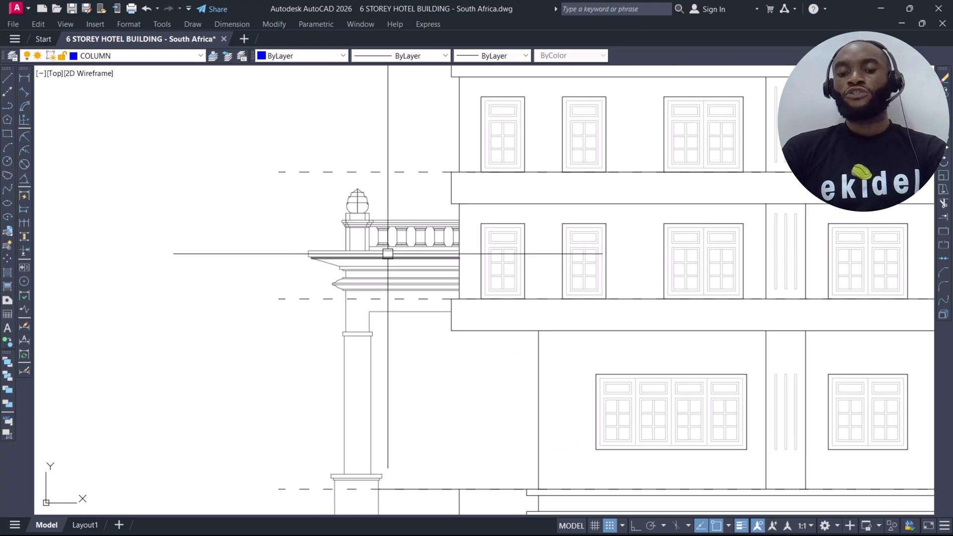
scroll(401, 301, "down", 4)
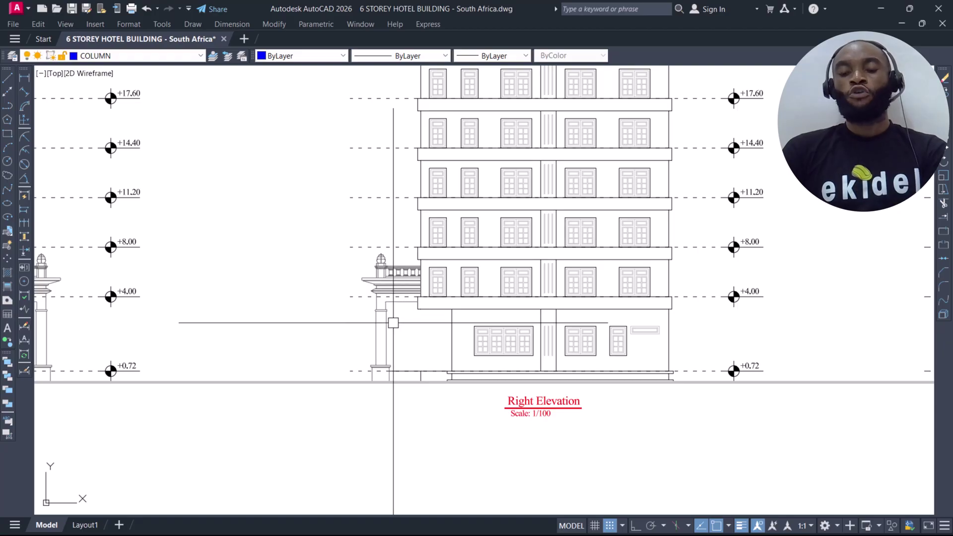
scroll(421, 297, "down", 4)
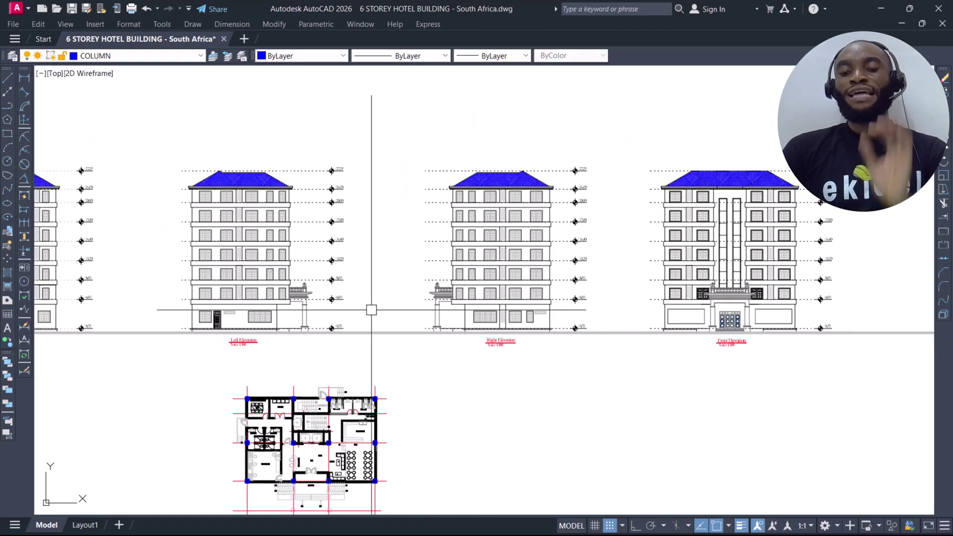
- Compare the column layout on the ground floor plan with the facade and entrance of the Front Elevation
middle_click_drag(383, 296, 553, 261)
scroll(541, 389, "up", 4)
middle_click_drag(407, 236, 381, 172)
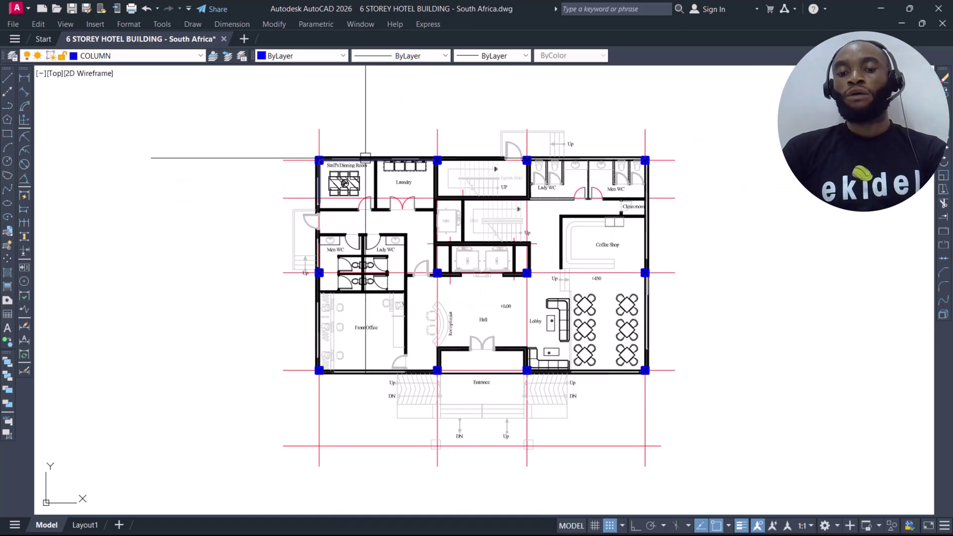
scroll(344, 206, "down", 4)
middle_click_drag(555, 258, 389, 330)
scroll(536, 340, "down", 2)
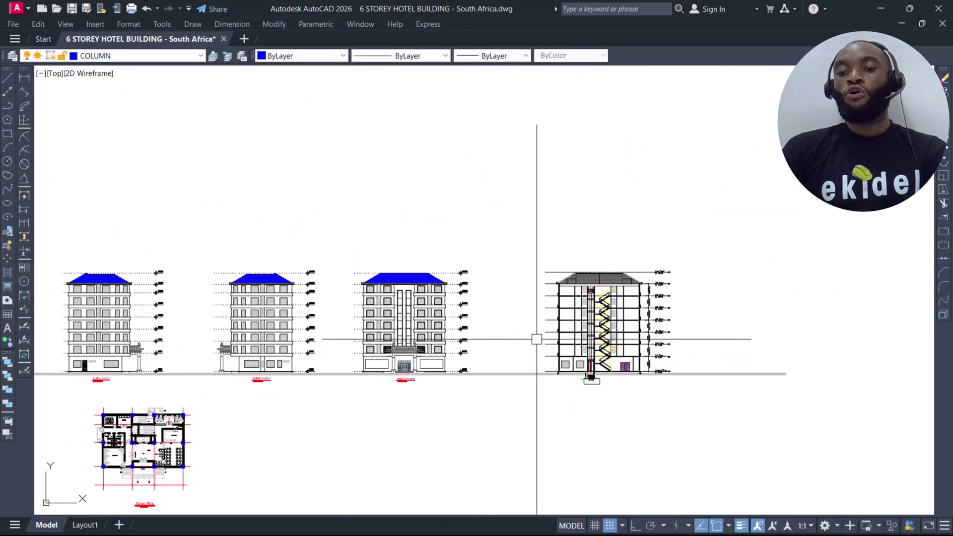
scroll(379, 370, "up", 4)
scroll(412, 196, "up", 2)
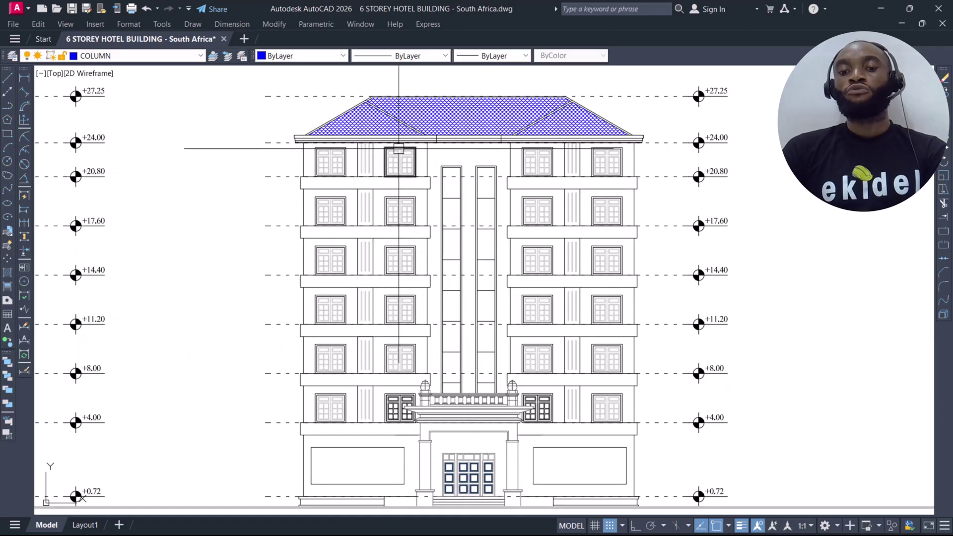
- Inspect the two porch column outlines in front of the entrance steps against the grid lines crossing there
scroll(401, 241, "down", 6)
middle_click_drag(335, 317, 429, 313)
scroll(430, 313, "up", 3)
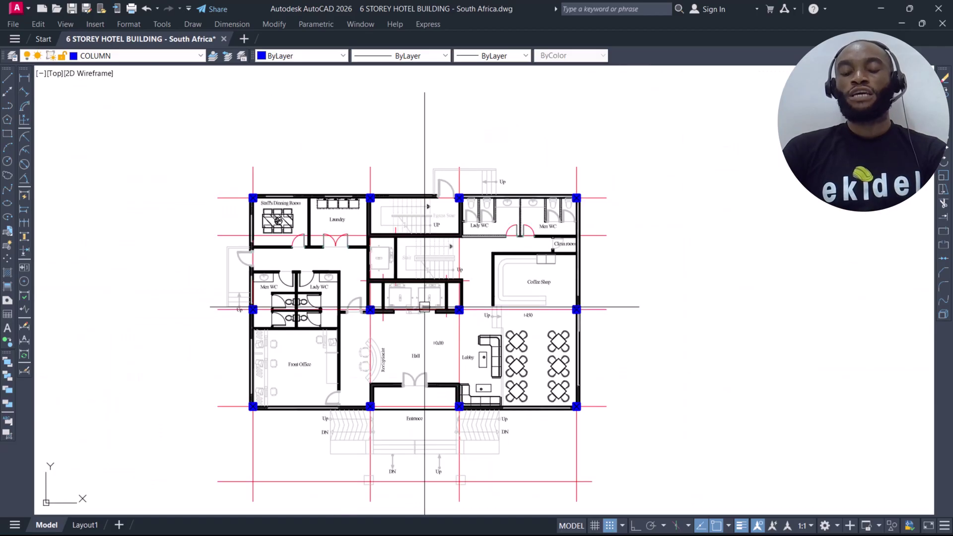
middle_click_drag(367, 449, 387, 342)
scroll(388, 345, "up", 3)
scroll(390, 345, "up", 2)
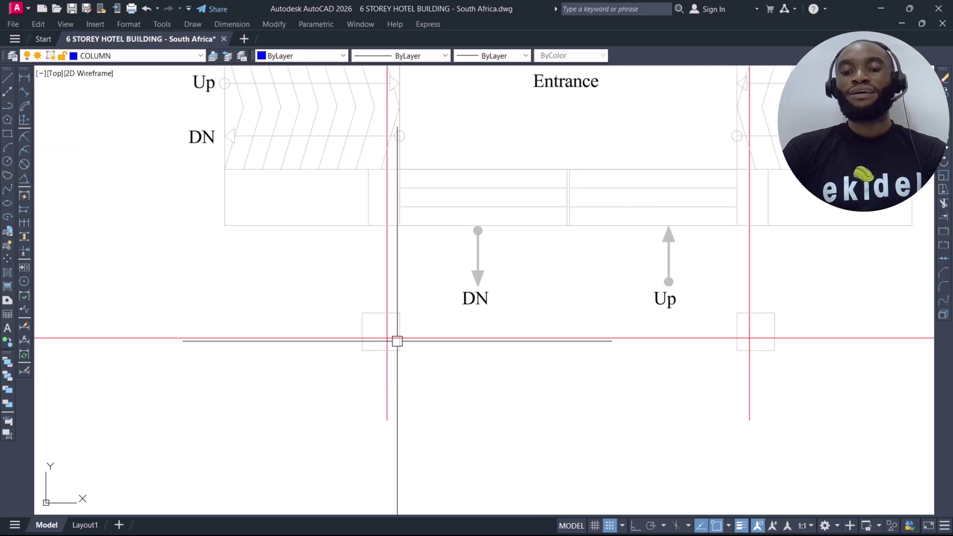
scroll(397, 342, "down", 6)
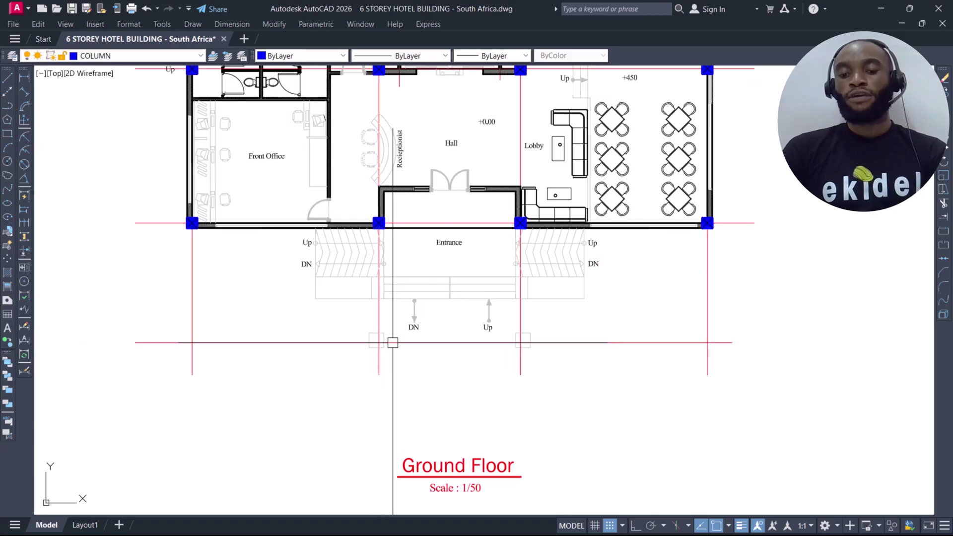
- Examine the porch column, canopy and balustrade on the Left Elevation against the floor level markers
mouse_move(405, 329)
middle_mouse_down()
mouse_move(469, 306)
mouse_move(375, 401)
middle_mouse_up()
scroll(432, 402, "down", 2)
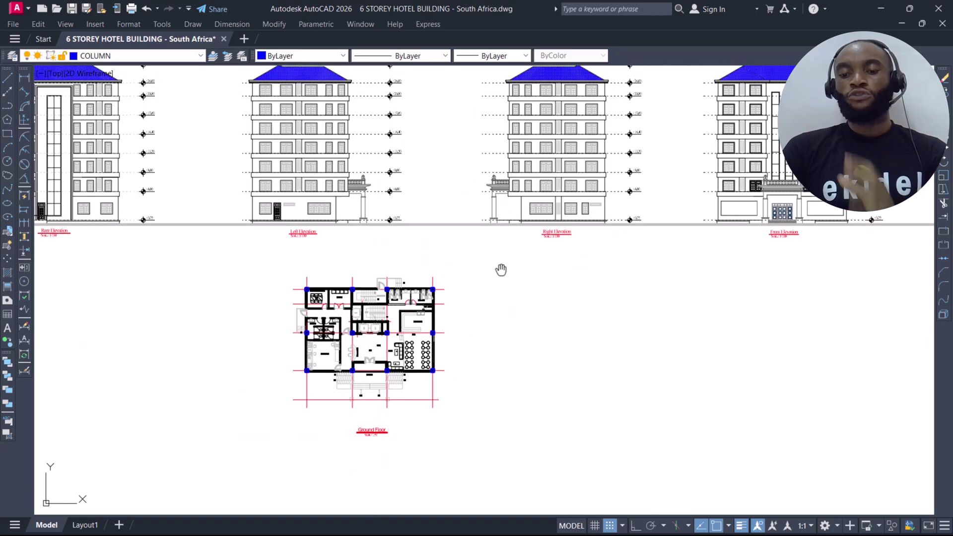
middle_click_drag(500, 247, 436, 340)
scroll(283, 268, "up", 6)
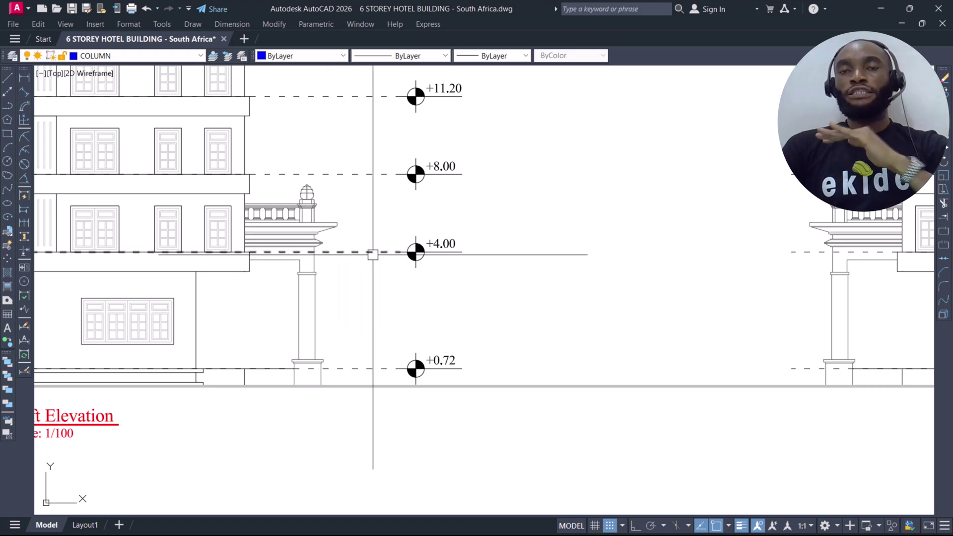
scroll(242, 260, "up", 2)
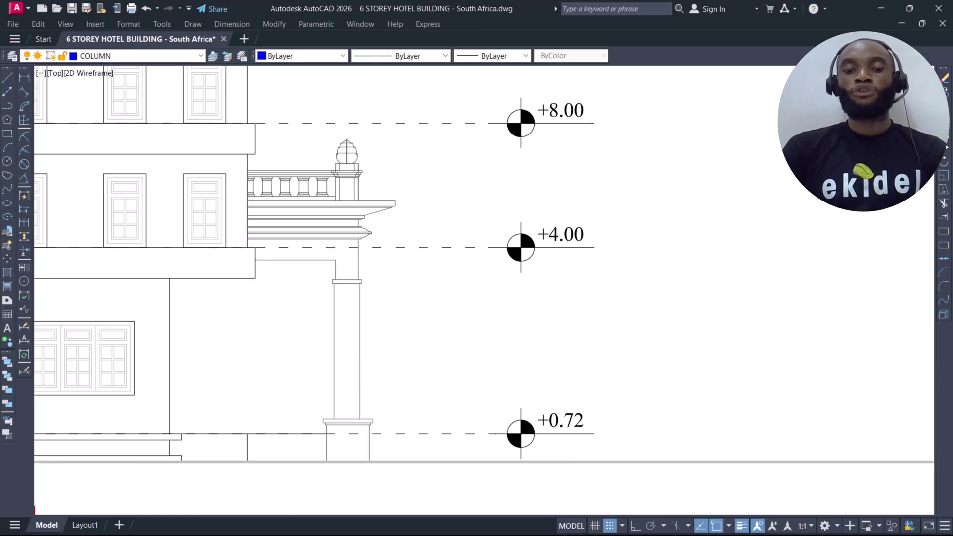
scroll(257, 249, "up", 2)
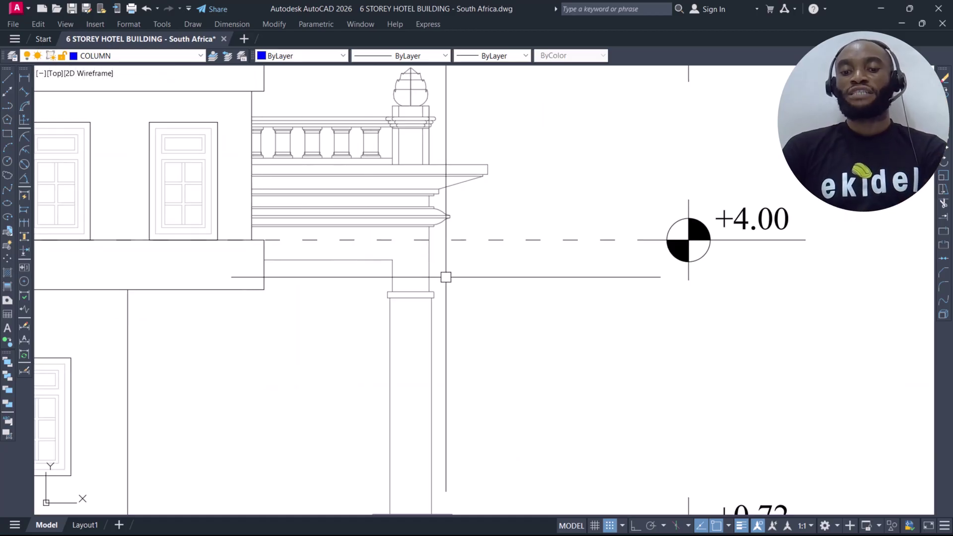
scroll(390, 246, "down", 2)
scroll(415, 171, "up", 3)
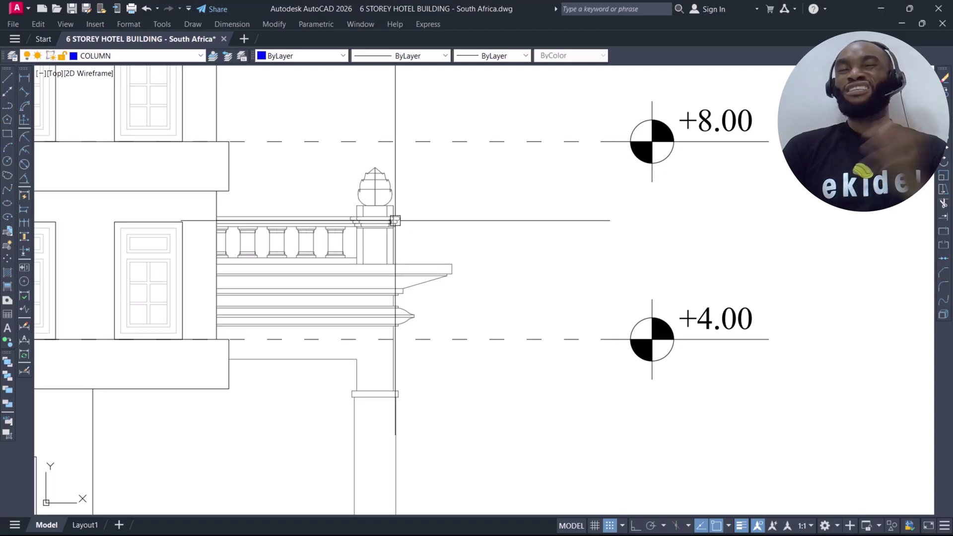
- Compare the porch canopy, balustrade and column on the Left Elevation with the two porch column outlines on the ground floor plan
scroll(395, 217, "down", 2)
scroll(323, 201, "up", 2)
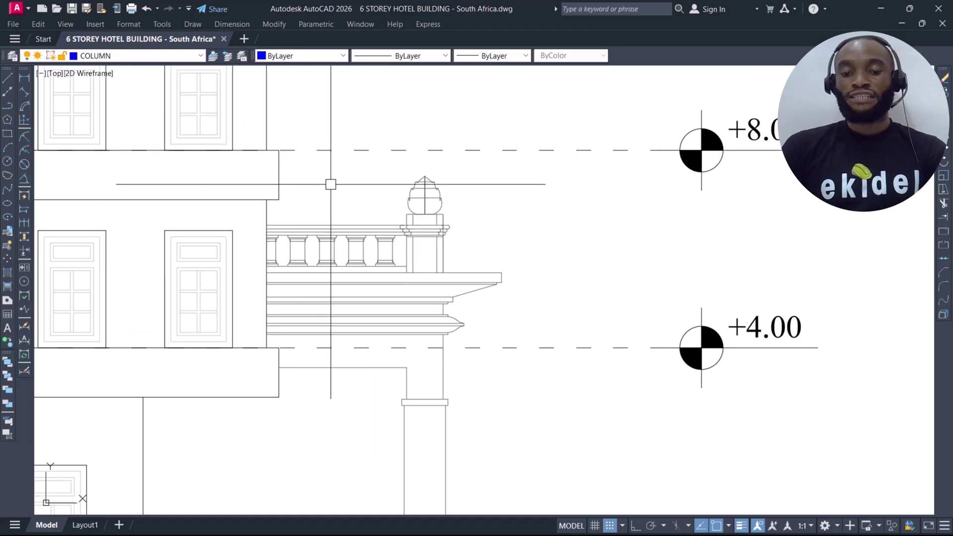
left_click(309, 173)
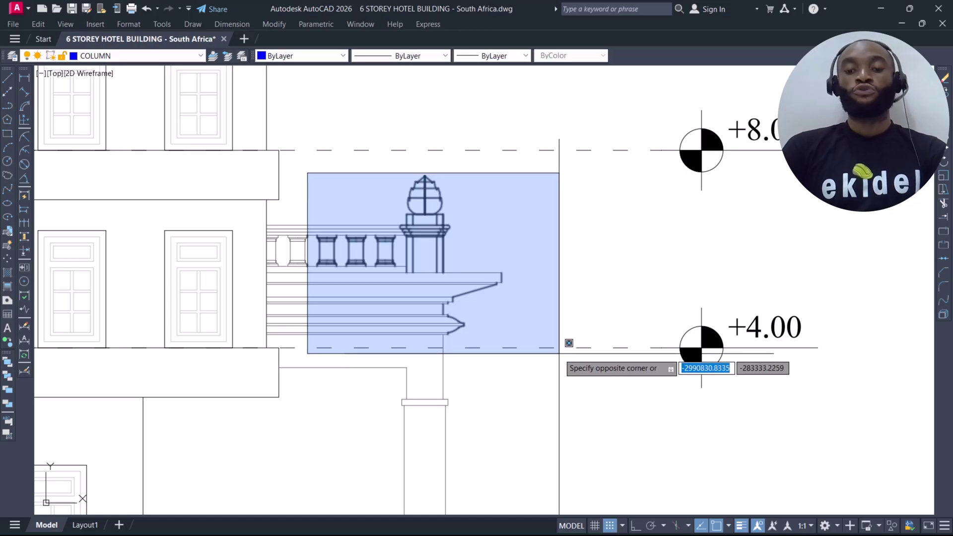
key("Escape")
scroll(531, 245, "down", 2)
scroll(512, 377, "down", 8)
middle_click_drag(512, 377, 511, 310)
scroll(496, 391, "up", 10)
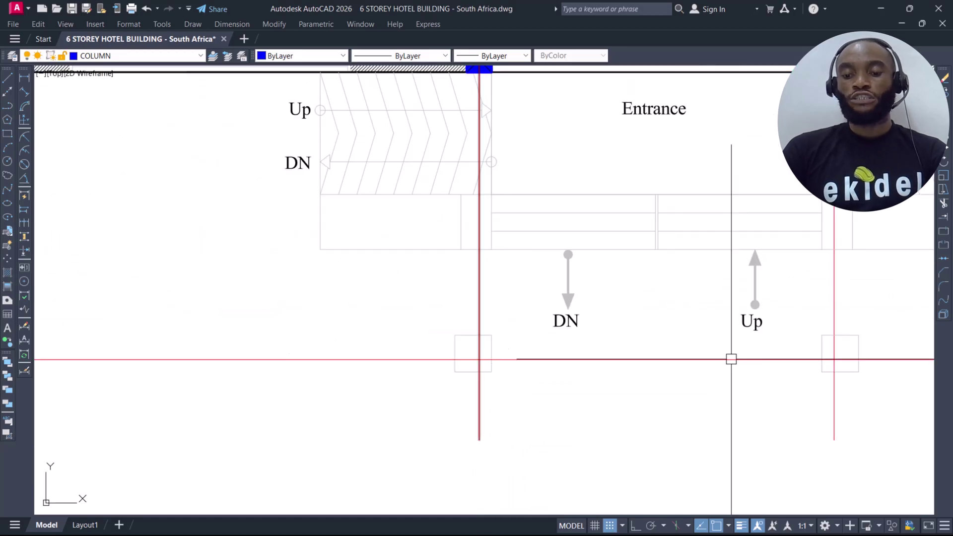
scroll(526, 352, "down", 5)
- Copy the column at the entrance's left wall corner by its lower-right corner to the lower-right corner of the left porch outline
scroll(472, 334, "up", 7)
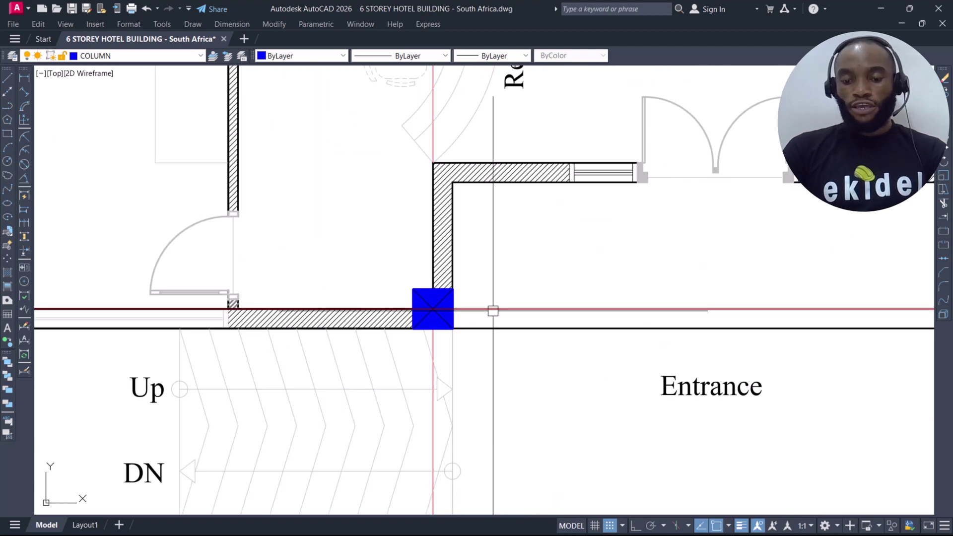
left_click(373, 260)
left_click(483, 336)
type("o")
key("Return")
scroll(462, 343, "up", 4)
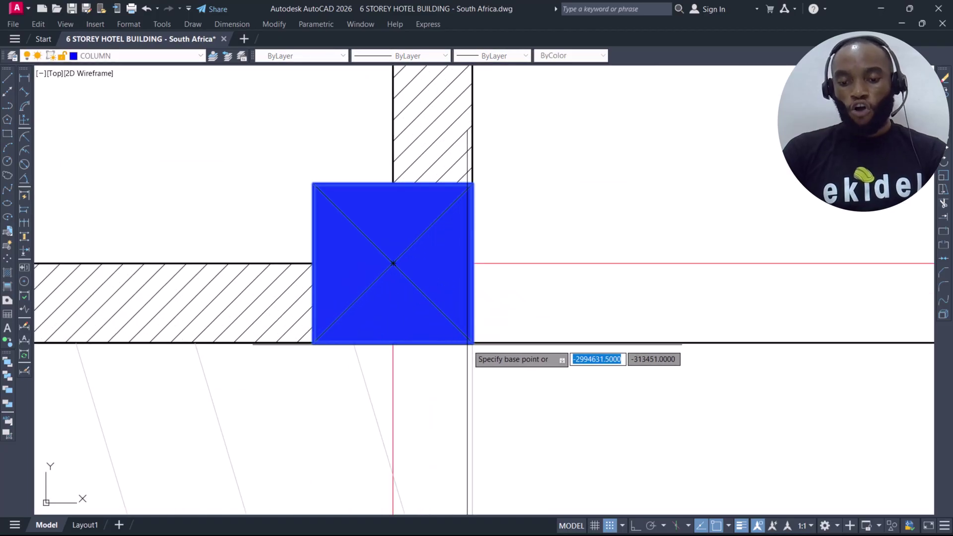
left_click(473, 343)
scroll(473, 342, "down", 5)
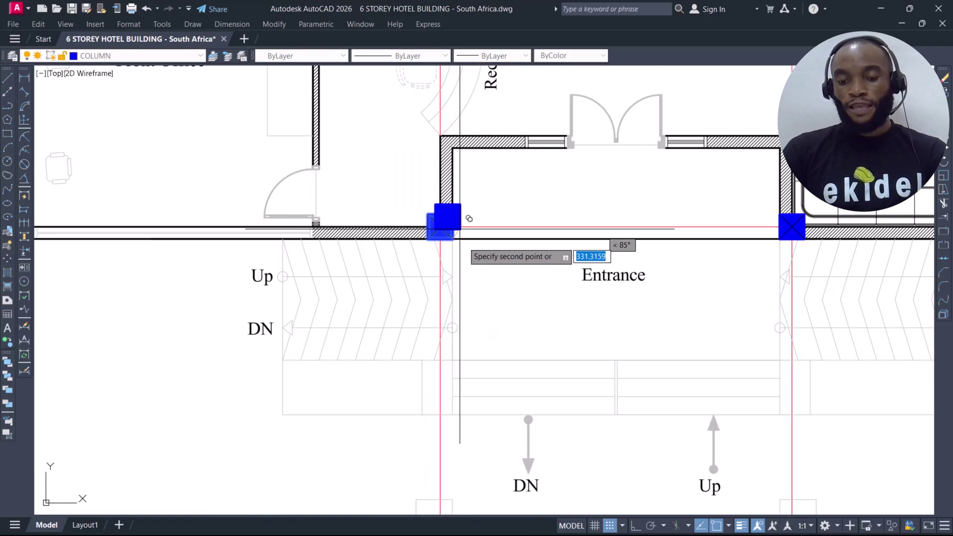
scroll(437, 402, "up", 5)
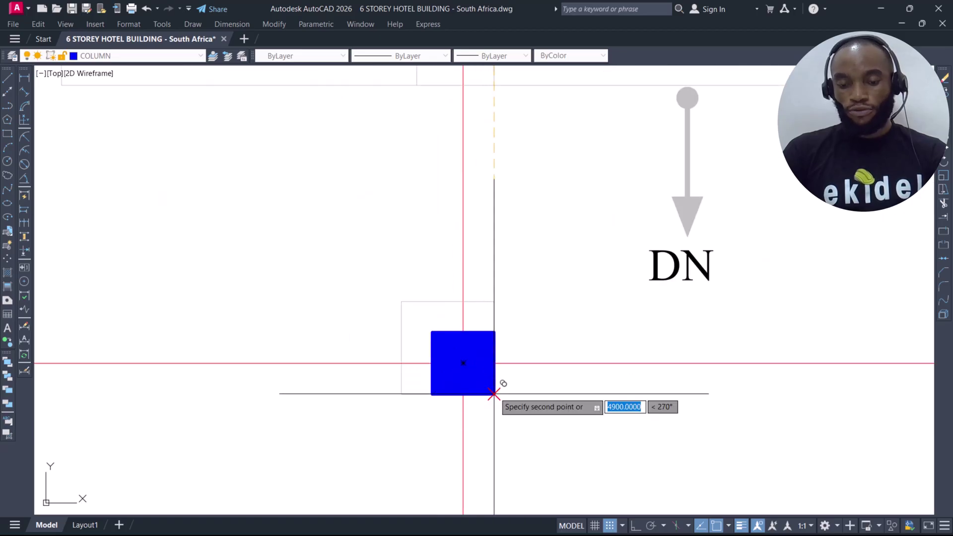
scroll(298, 312, "down", 3)
key("Escape")
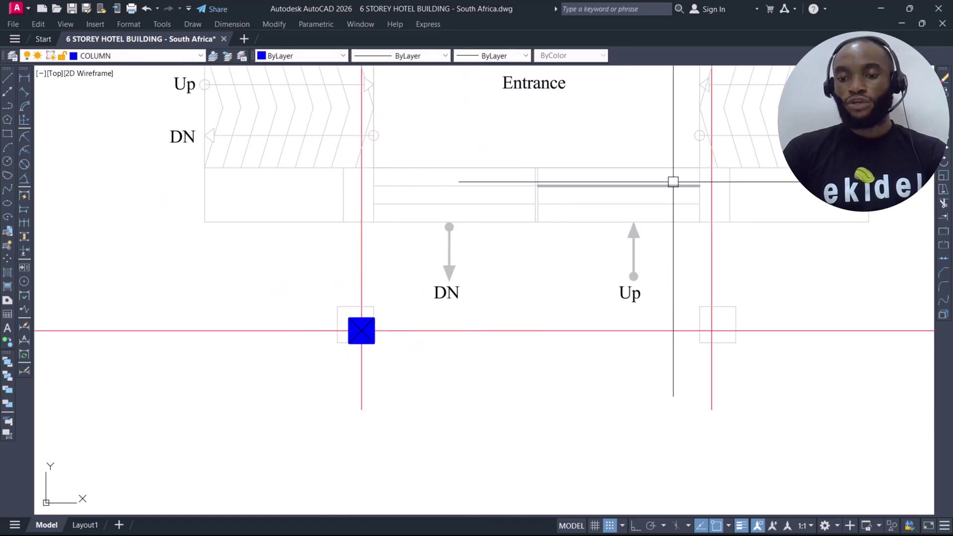
- Copy the left porch column by its lower-left corner to the lower-left corner of the right porch column outline
scroll(352, 325, "up", 1)
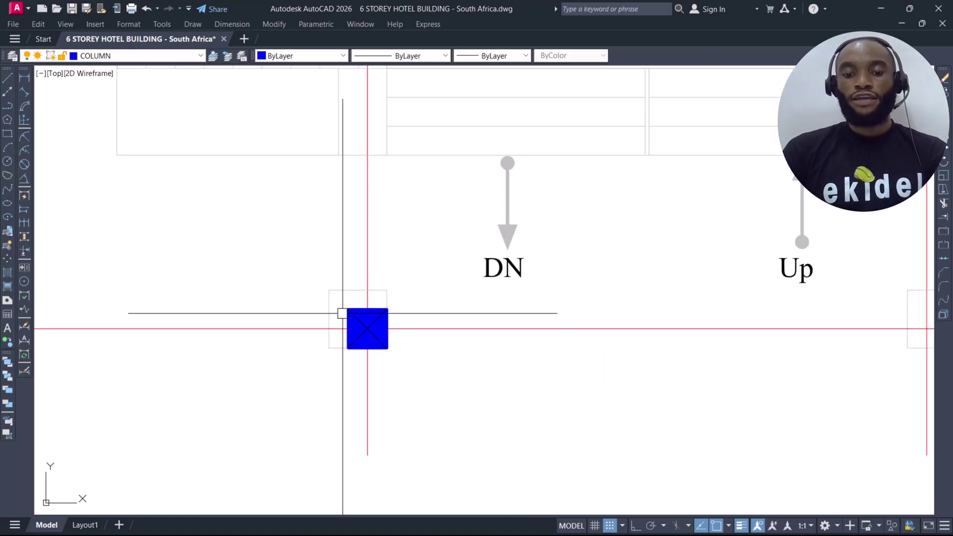
left_click(343, 306)
left_click(442, 378)
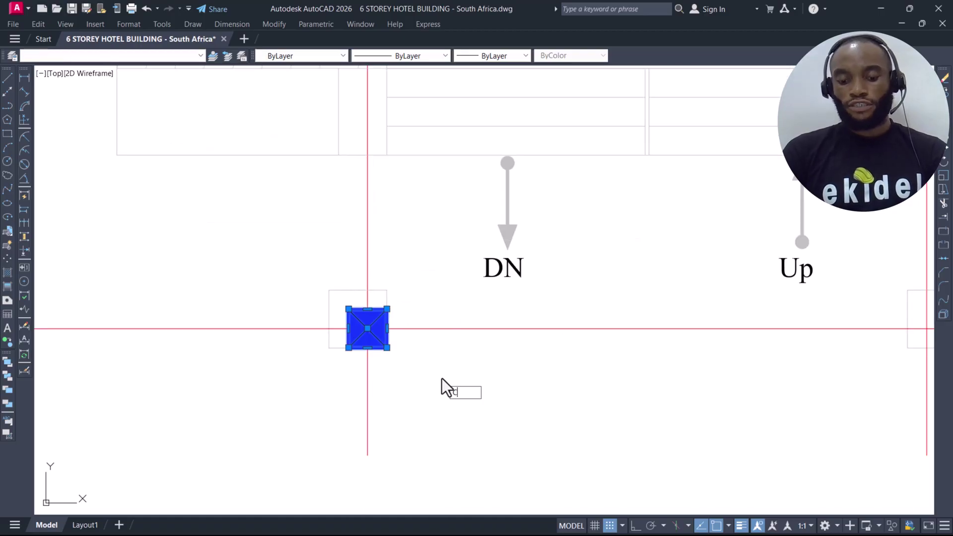
key("Return")
scroll(366, 355, "up", 2)
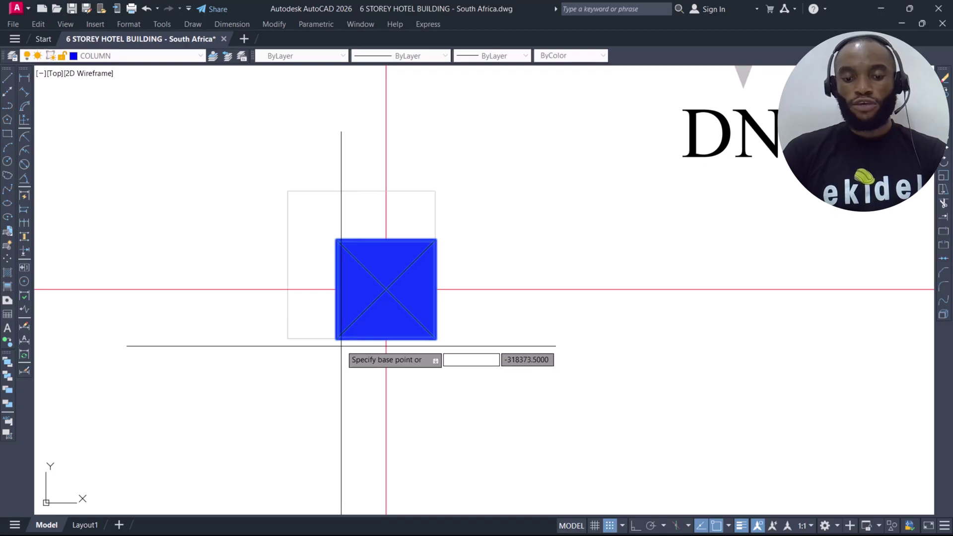
left_click(338, 338)
scroll(315, 308, "down", 4)
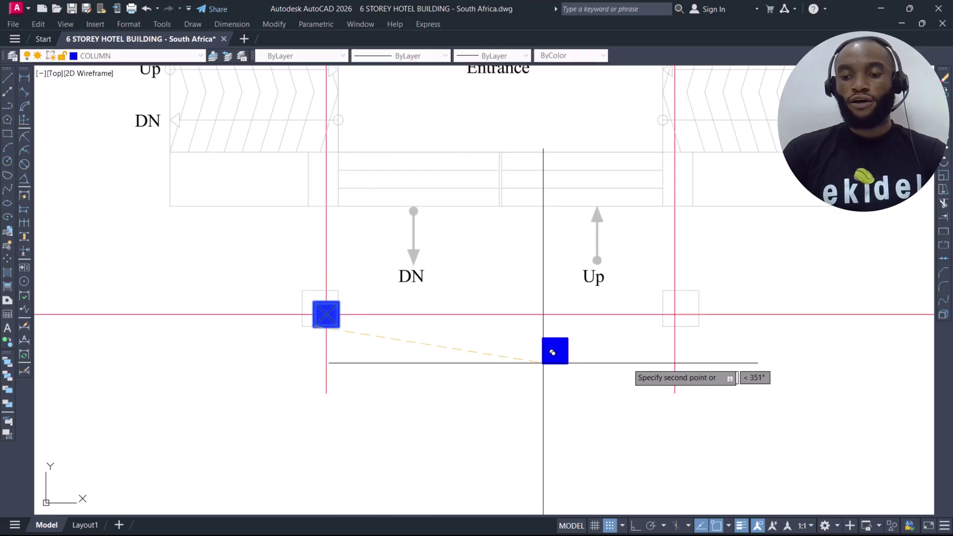
scroll(554, 351, "up", 3)
scroll(676, 323, "up", 2)
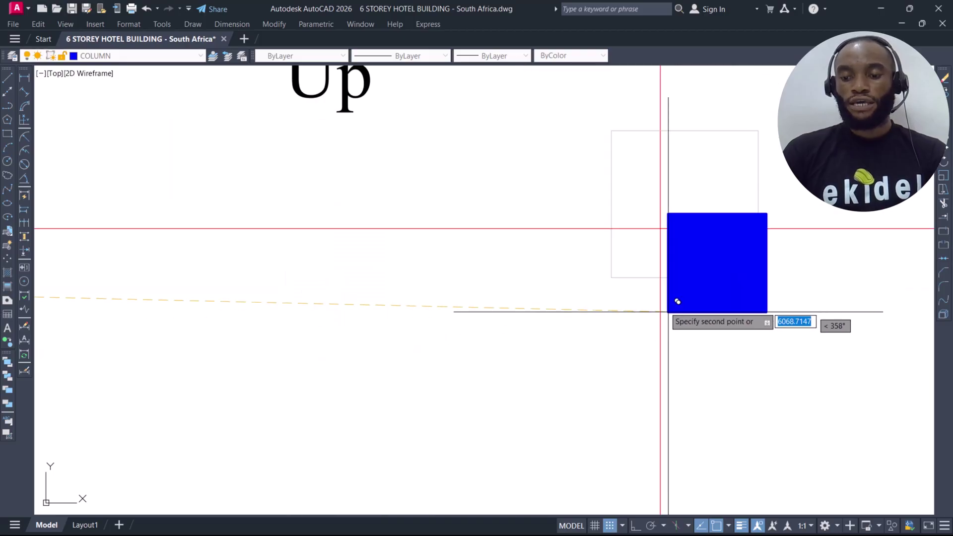
left_click(615, 274)
scroll(507, 365, "down", 3)
scroll(558, 341, "down", 2)
key("Escape")
scroll(496, 318, "down", 5)
middle_click_drag(497, 318, 427, 367)
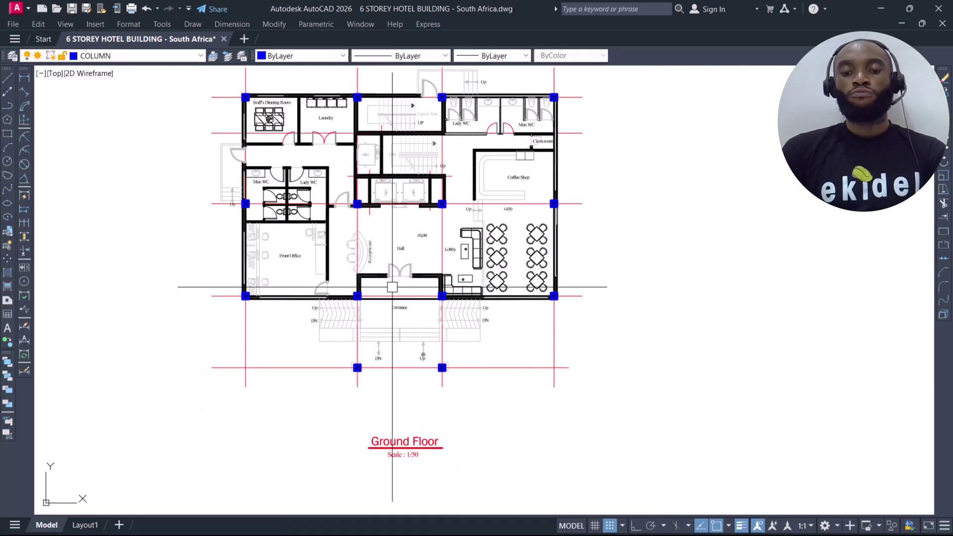
middle_click_drag(390, 239, 386, 310)
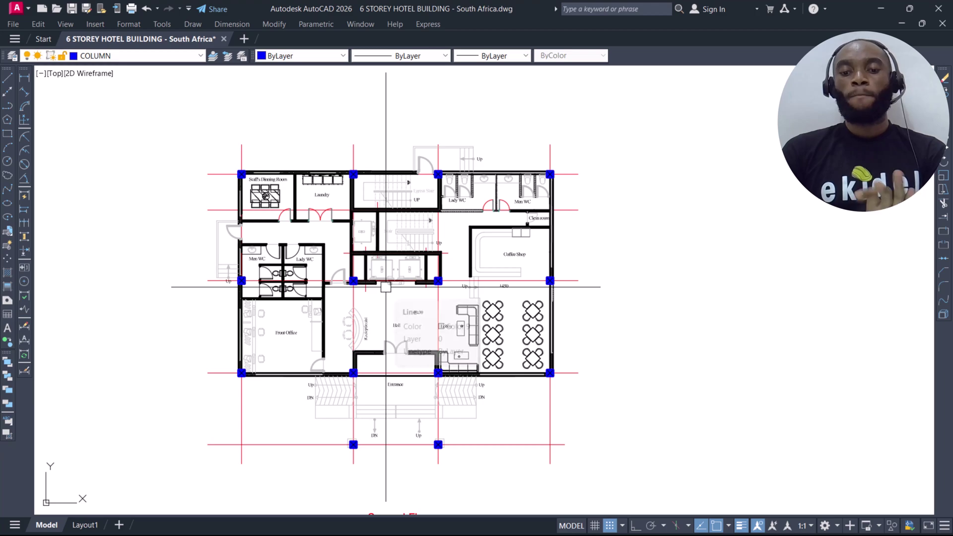
scroll(386, 287, "down", 2)
scroll(383, 278, "up", 2)
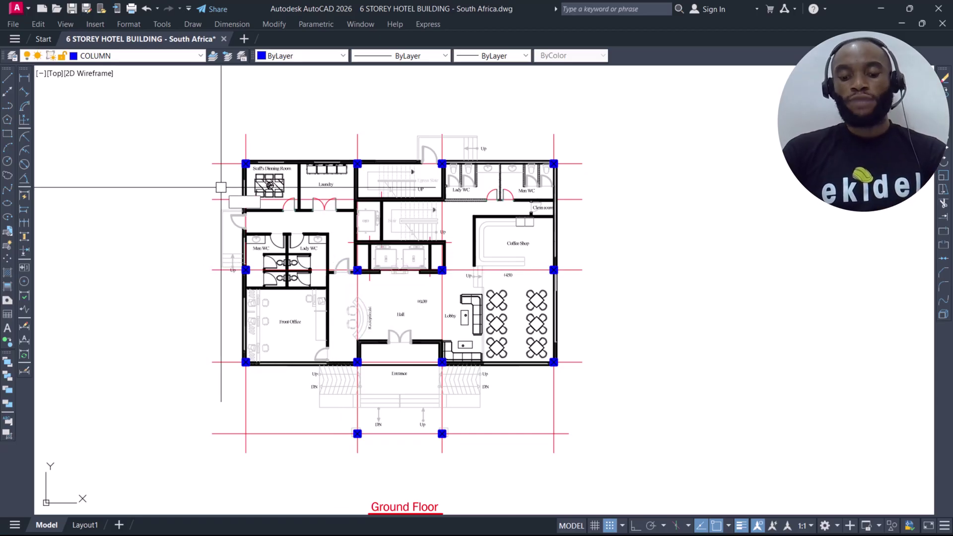
- Check the column spacing along the rear wall across Staff's Dinning Room and Laundry with a temporary linear dimension
type("MLIN")
key("Return")
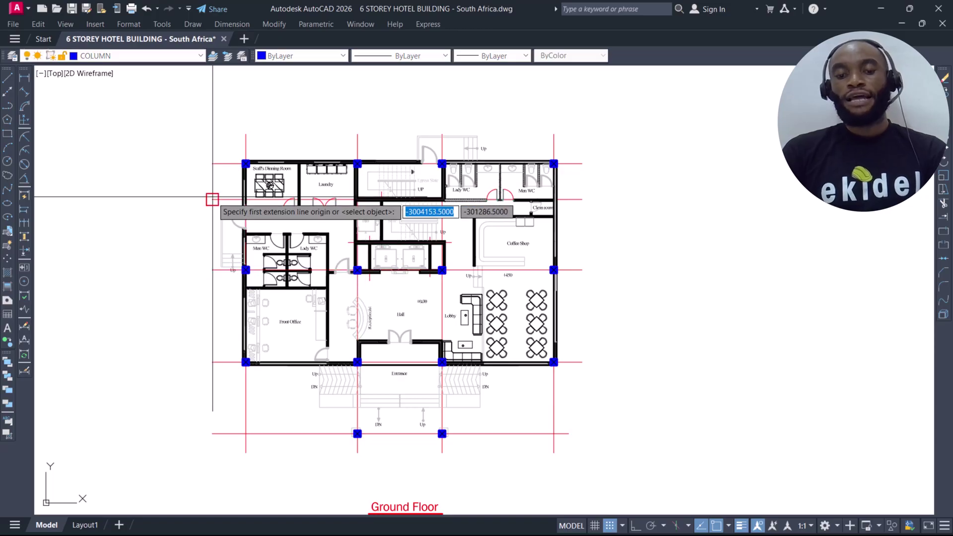
scroll(244, 160, "up", 6)
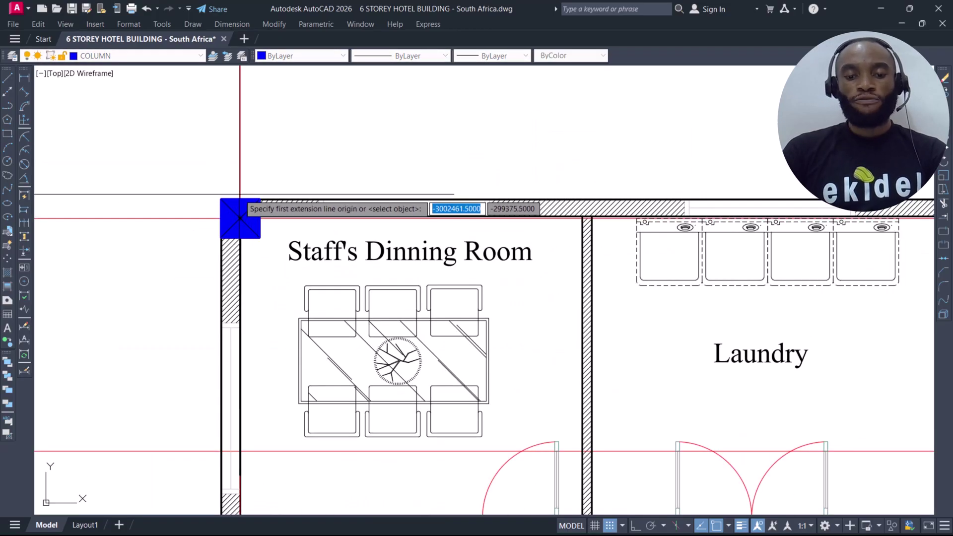
left_click(240, 232)
scroll(169, 221, "down", 3)
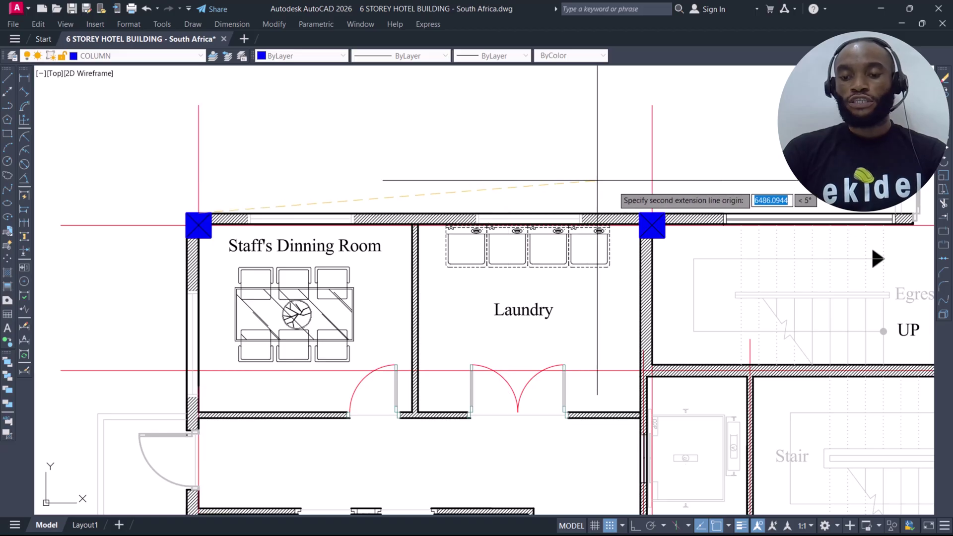
scroll(653, 224, "up", 2)
left_click(650, 230)
scroll(649, 230, "down", 2)
left_click(417, 155)
middle_click_drag(744, 240, 809, 331)
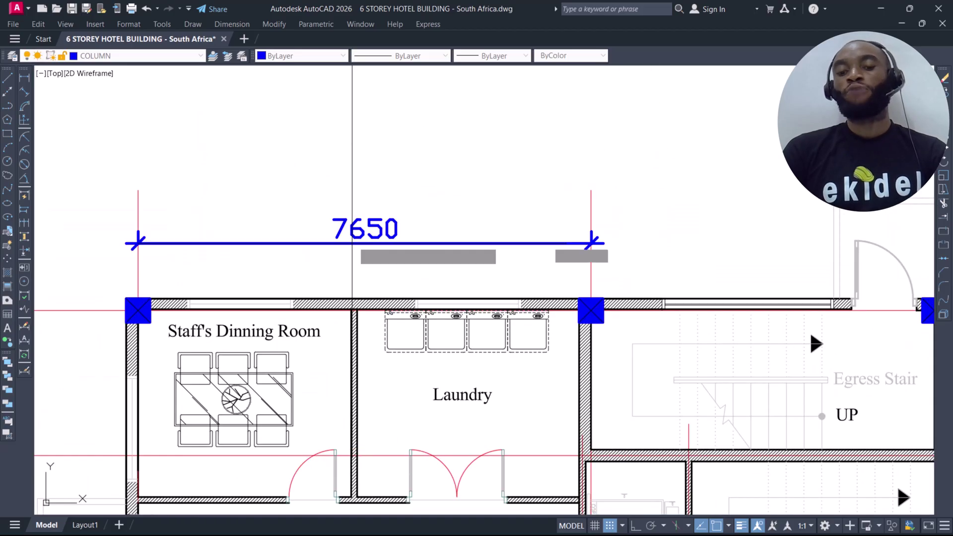
scroll(357, 228, "up", 2)
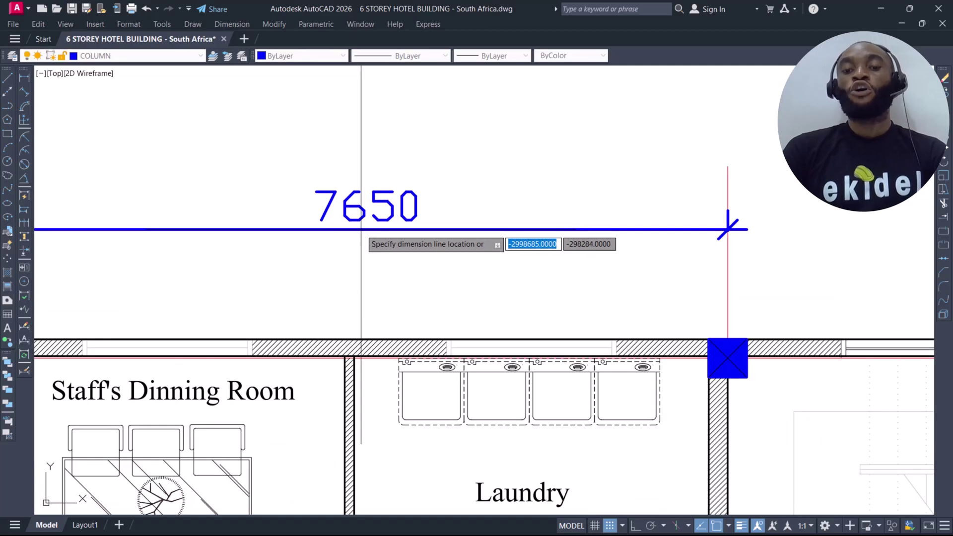
scroll(387, 224, "down", 2)
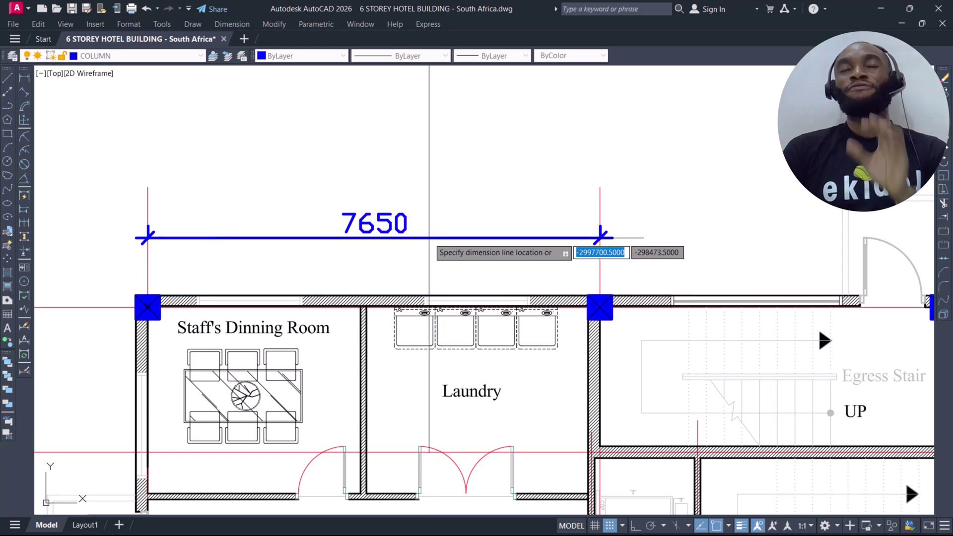
left_click(424, 235)
scroll(300, 240, "down", 5)
- Check the column spacing along the rear wall across the Egress Stair with a temporary linear dimension
key("Return")
scroll(388, 277, "up", 8)
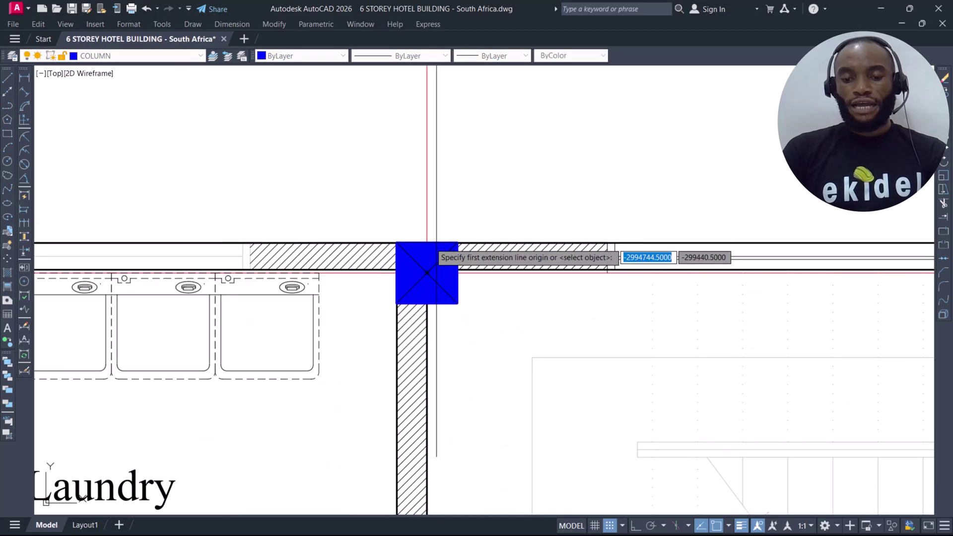
scroll(427, 243, "down", 3)
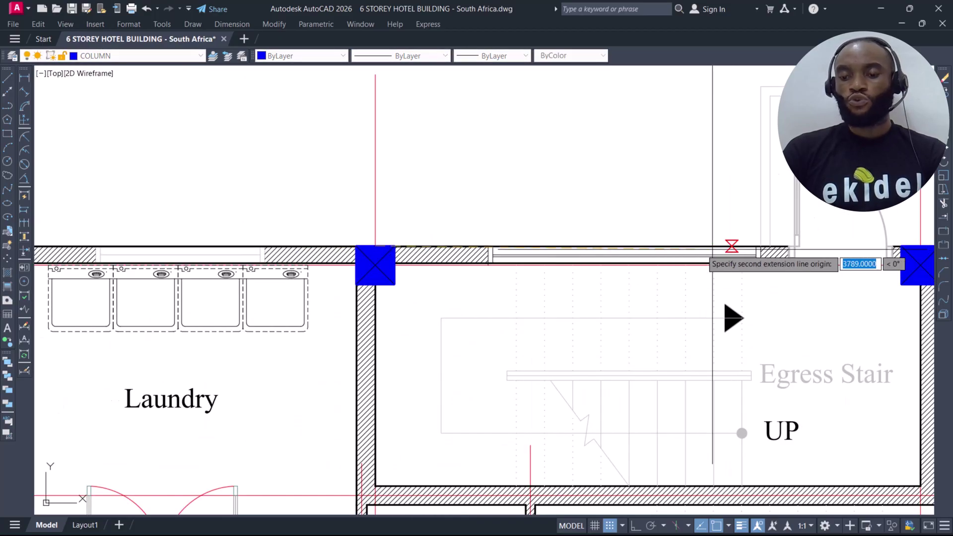
scroll(498, 237, "up", 5)
left_click(564, 268)
scroll(578, 258, "down", 4)
key("Escape")
- Check the column spacing along the rear wall across Lady WC and Men WC with a temporary linear dimension
key("space")
scroll(492, 239, "up", 5)
left_click(499, 284)
scroll(499, 284, "down", 4)
middle_click_drag(665, 257, 383, 260)
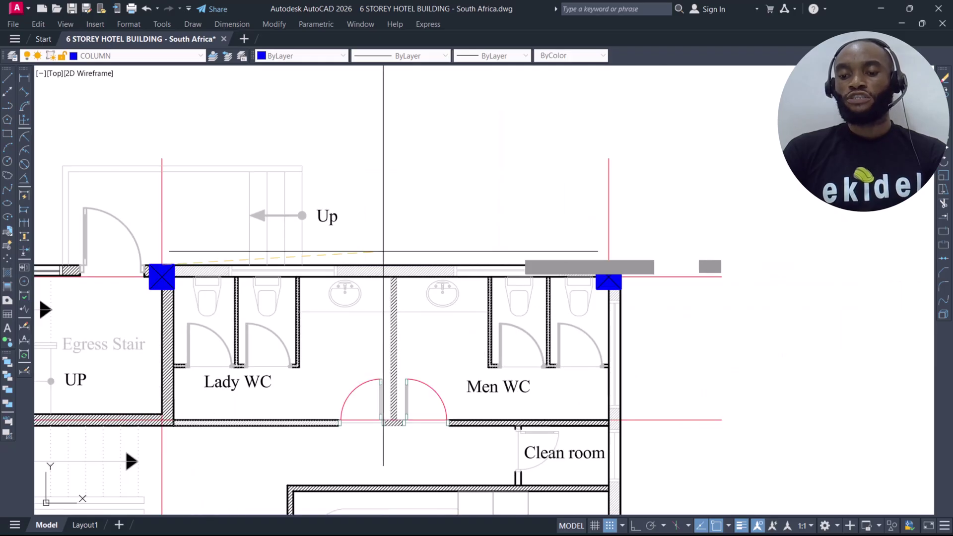
scroll(596, 256, "up", 2)
left_click(614, 271)
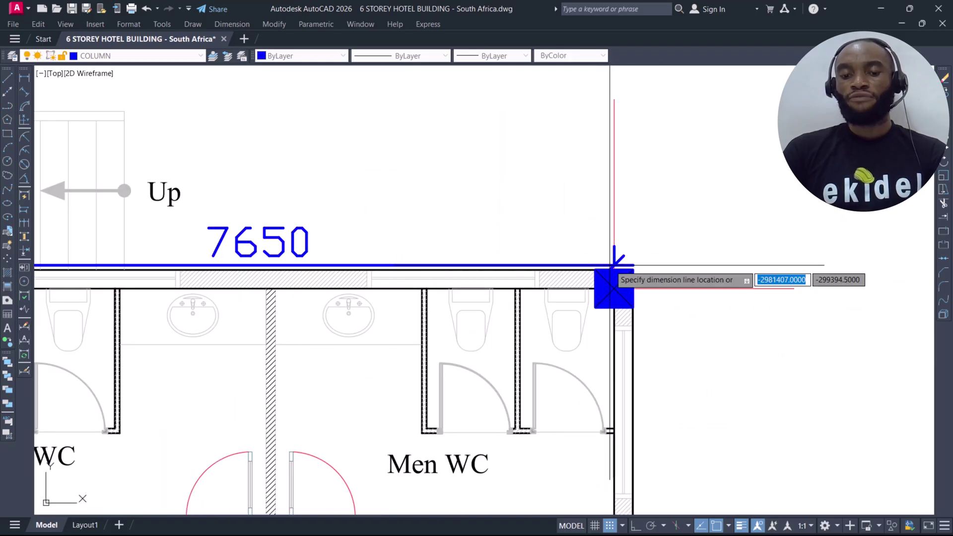
scroll(616, 271, "down", 2)
scroll(546, 219, "down", 2)
key("Escape")
- Check the side-wall distance from the Men WC corner column to the column below Coffee Shop with a temporary linear dimension
key("space")
scroll(569, 238, "up", 2)
scroll(569, 238, "up", 4)
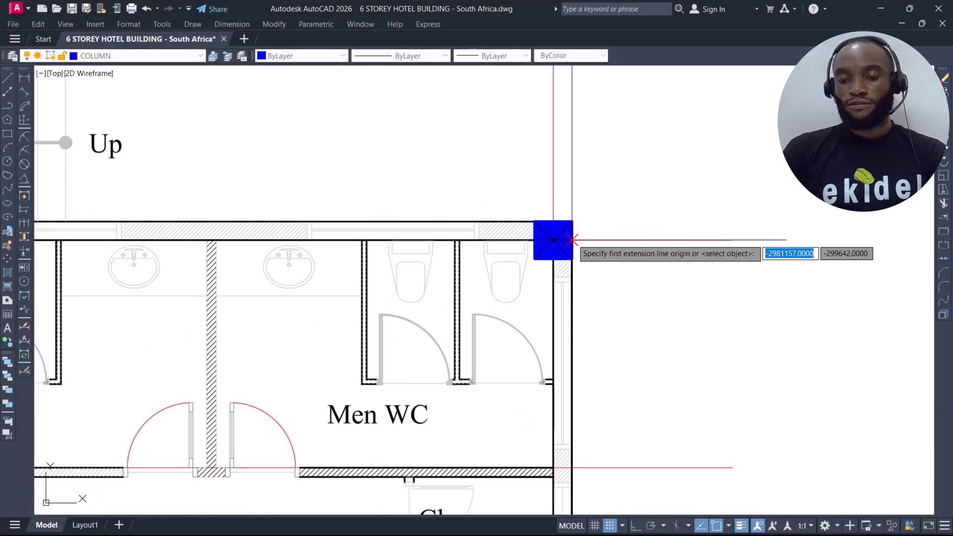
left_click(569, 238)
scroll(596, 226, "down", 4)
scroll(578, 465, "up", 4)
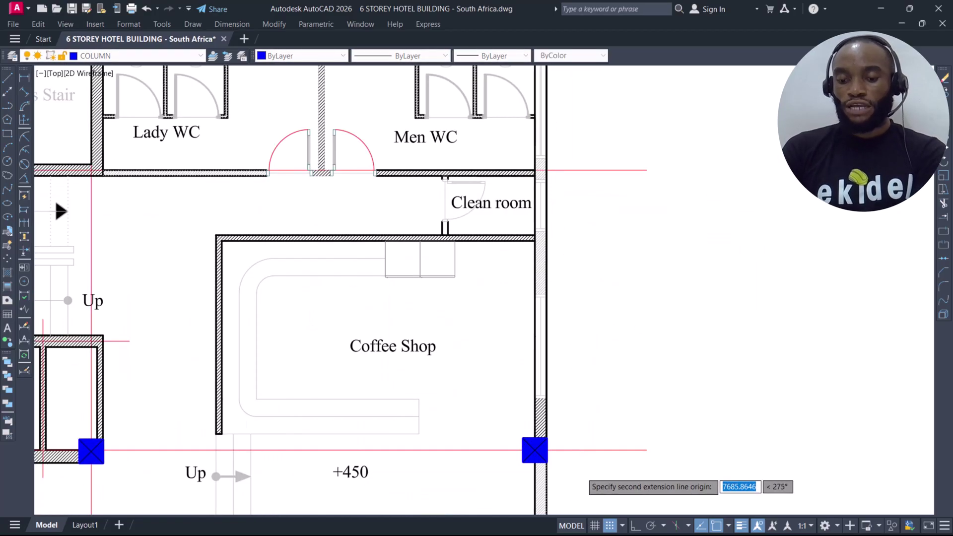
left_click(509, 438)
scroll(511, 437, "down", 3)
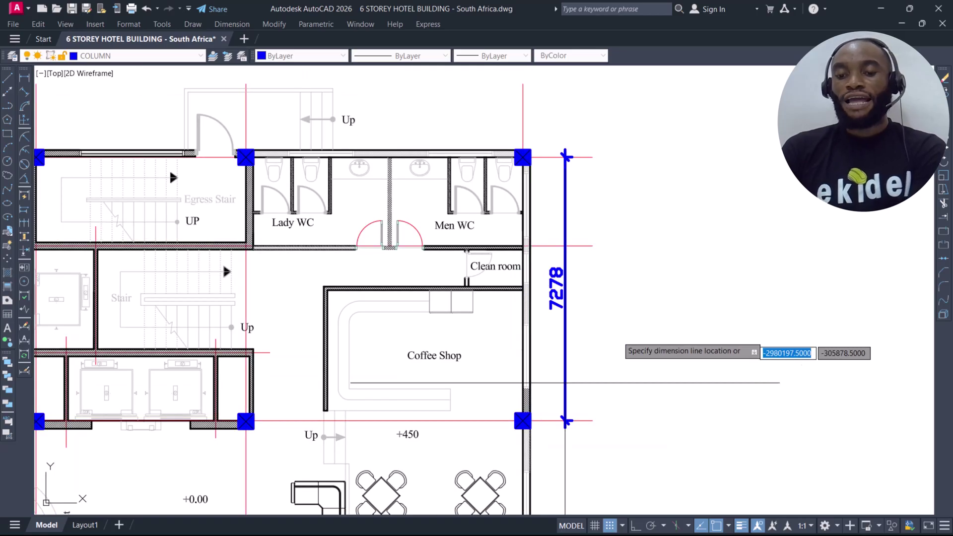
scroll(615, 337, "up", 4)
scroll(595, 326, "down", 3)
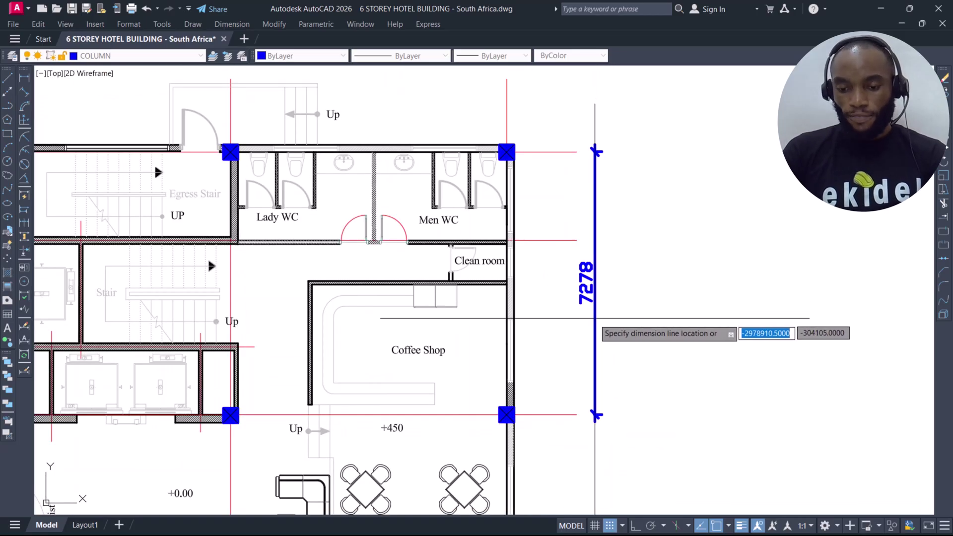
scroll(603, 312, "up", 2)
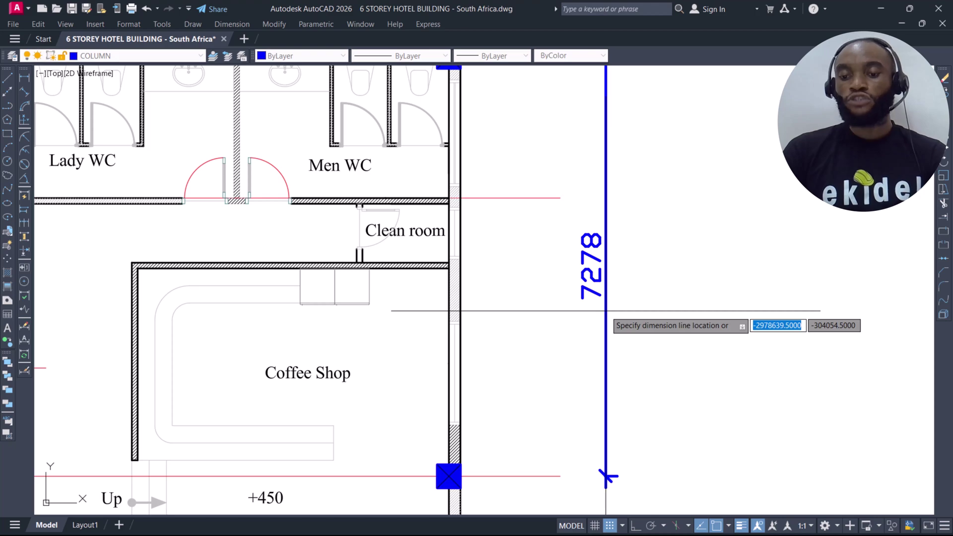
key("Escape")
- Check the side-wall distance from the column below Coffee Shop to the front corner column with a temporary linear dimension
scroll(606, 311, "down", 2)
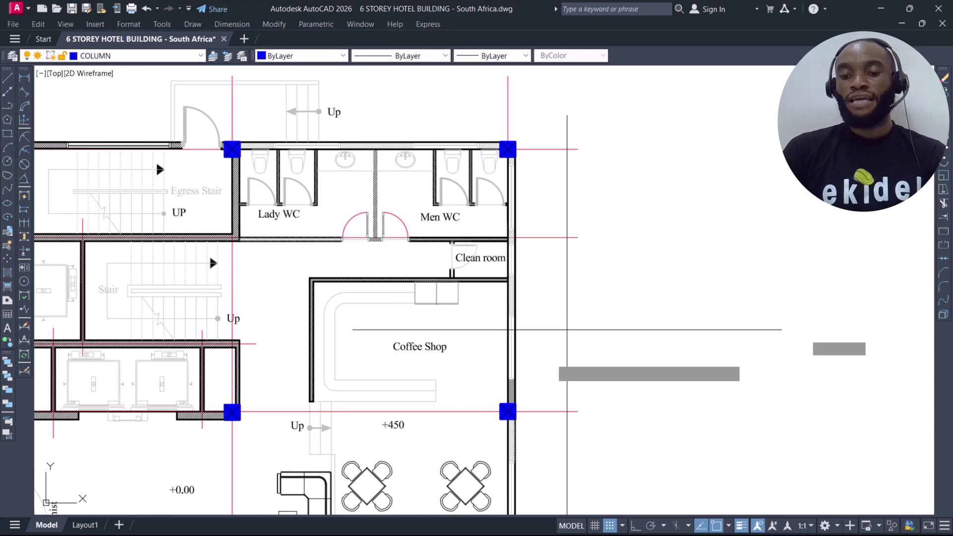
middle_click_drag(521, 394, 525, 177)
key("Return")
scroll(511, 189, "up", 5)
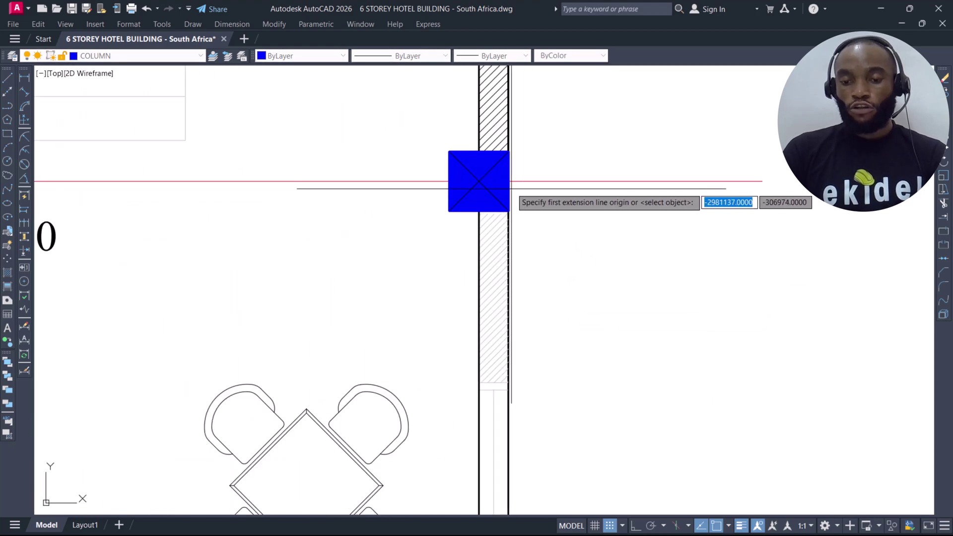
left_click(510, 183)
scroll(511, 188, "down", 3)
middle_click_drag(519, 316, 519, 294)
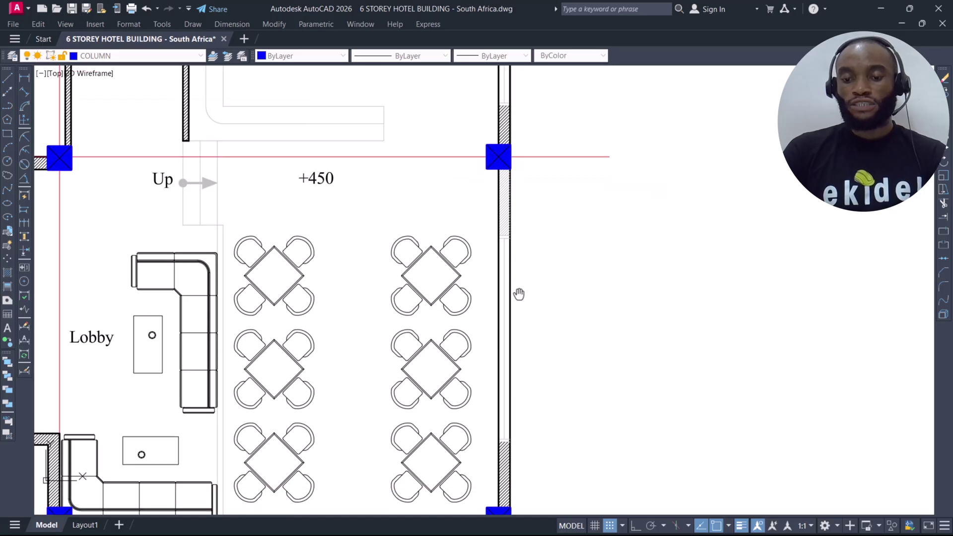
middle_click_drag(495, 457, 464, 304)
scroll(456, 368, "up", 4)
left_click(441, 436)
scroll(469, 437, "down", 4)
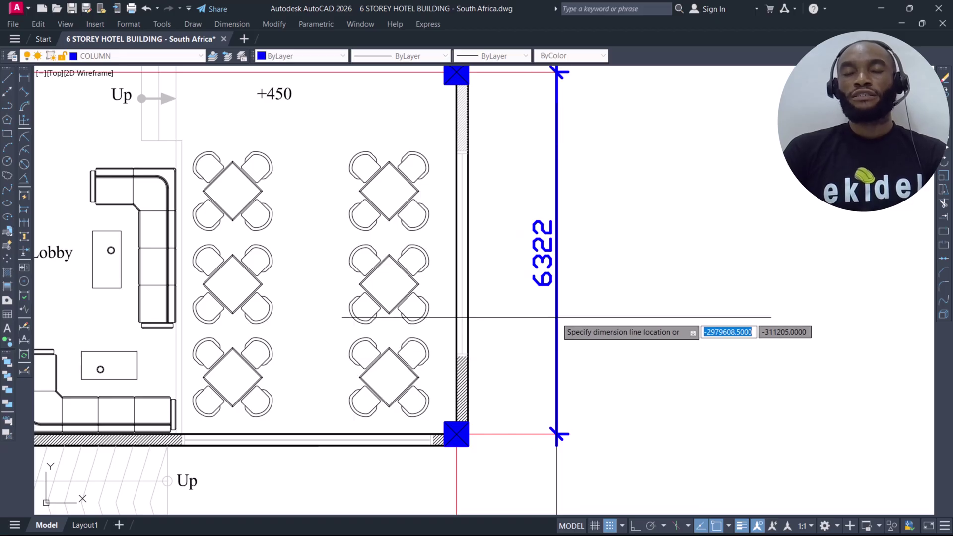
scroll(589, 285, "down", 4)
key("Escape")
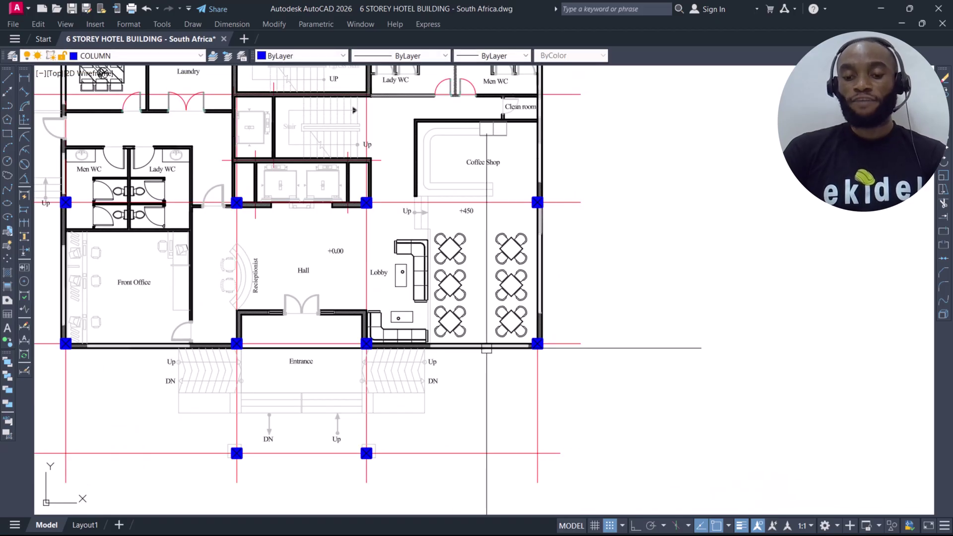
key("Return")
scroll(362, 370, "up", 4)
scroll(375, 327, "down", 2)
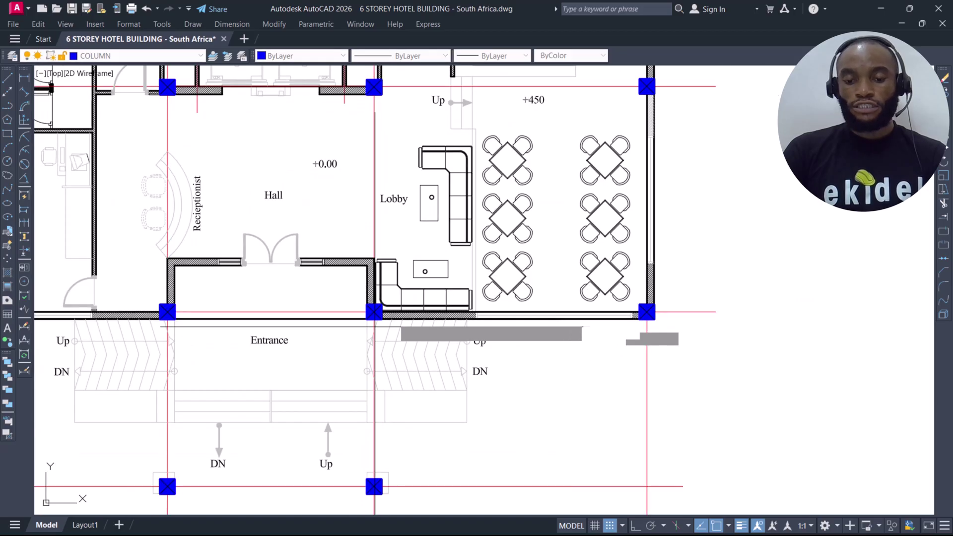
scroll(375, 326, "down", 3)
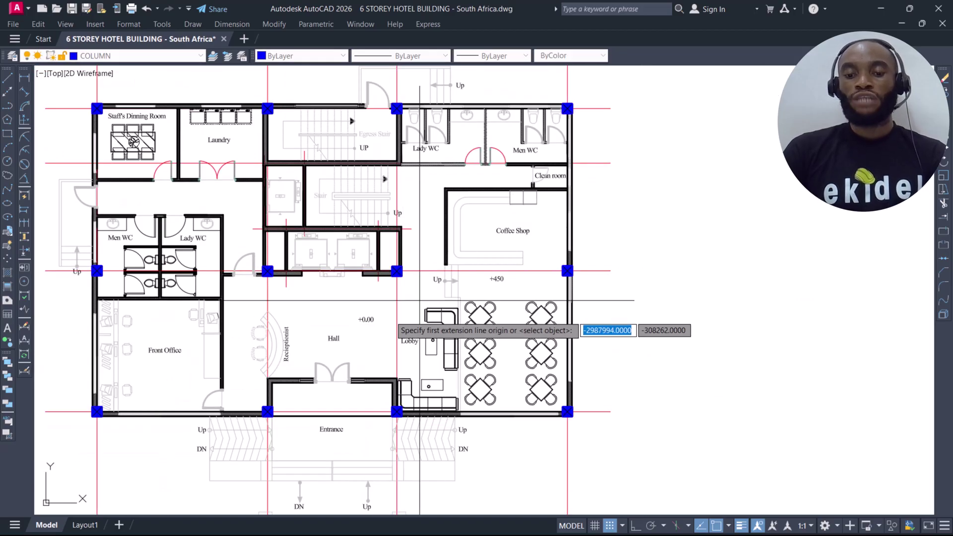
middle_click_drag(349, 138, 361, 164)
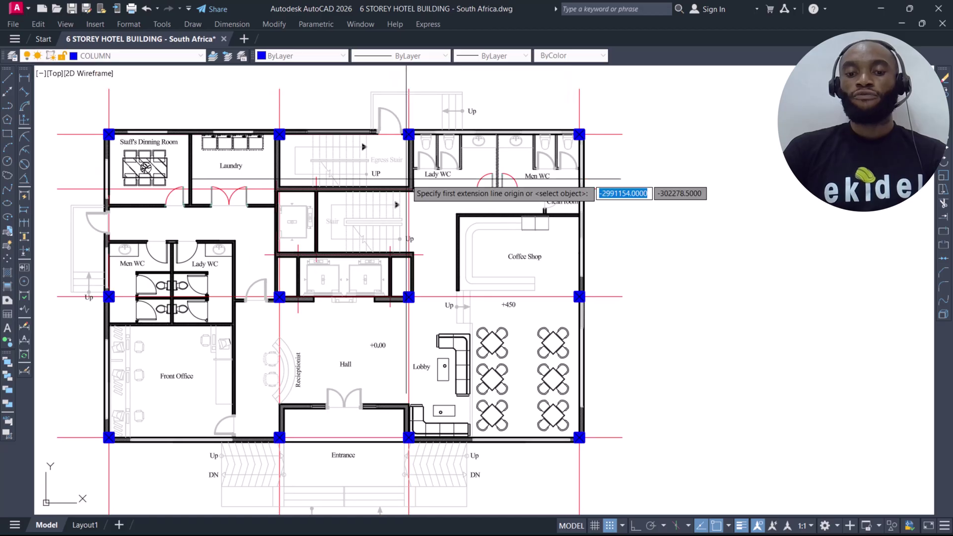
key("Escape")
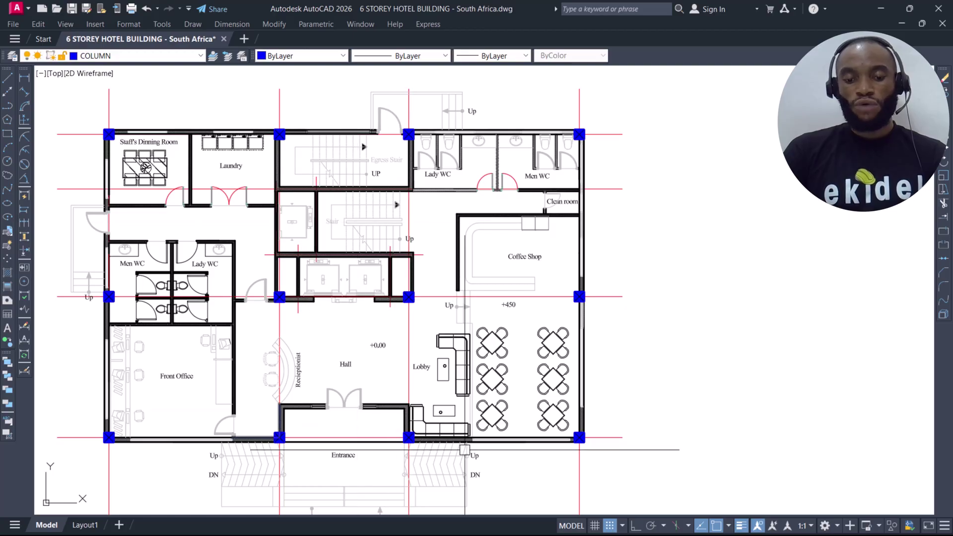
- Check the distance from the front-wall column beside the Entrance to the porch column in line with it using a temporary linear dimension
scroll(383, 90, "down", 2)
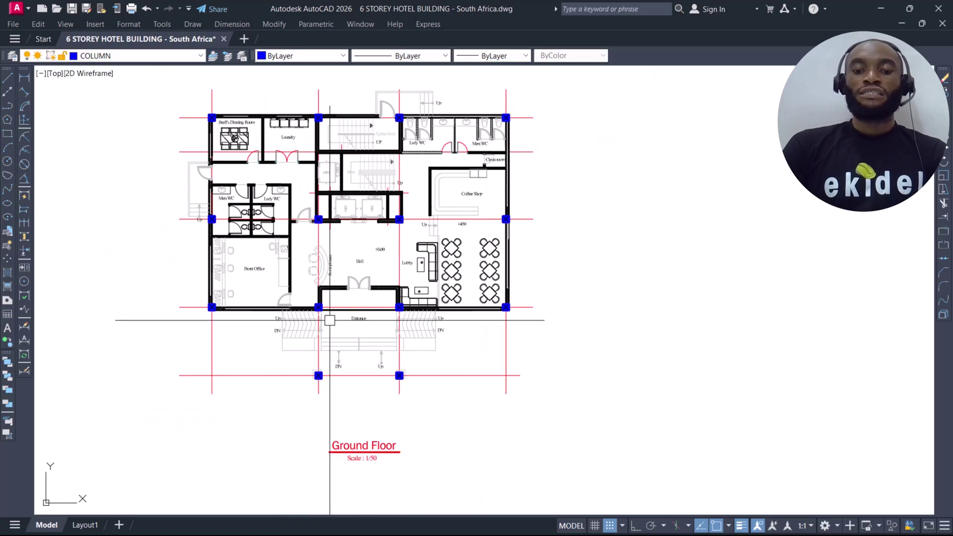
scroll(332, 364, "up", 4)
type("dli")
key("Return")
scroll(295, 214, "up", 6)
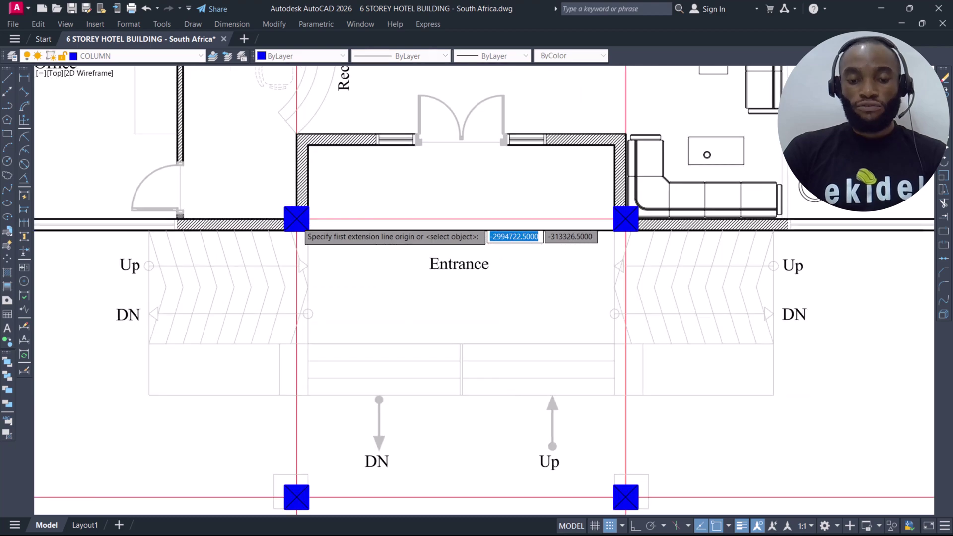
left_click(294, 213)
scroll(295, 213, "down", 3)
middle_click_drag(313, 361, 318, 168)
left_click(302, 457)
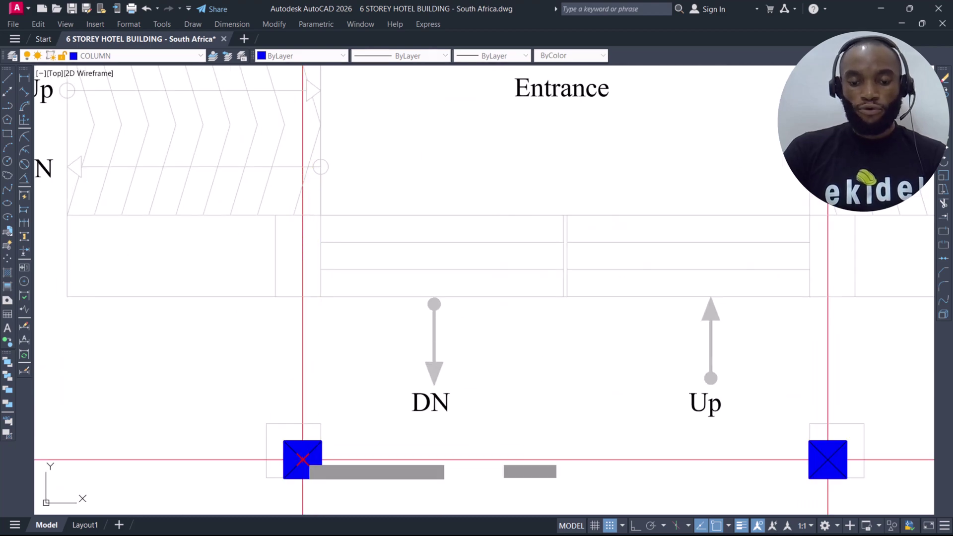
scroll(312, 427, "down", 4)
scroll(295, 333, "up", 2)
scroll(311, 284, "down", 5)
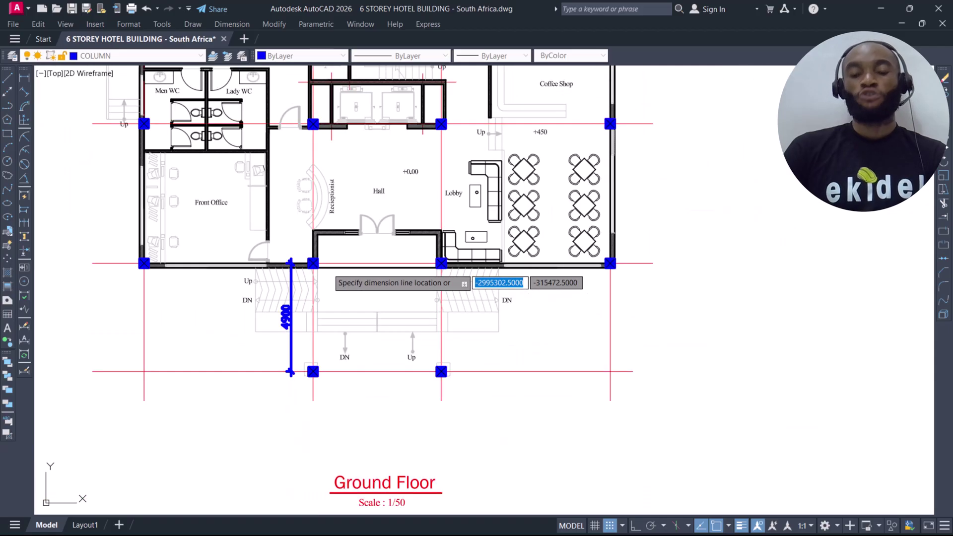
scroll(293, 357, "up", 2)
- Examine the two entrance porch columns and the ground-floor column layout against the building elevations
left_click(292, 350)
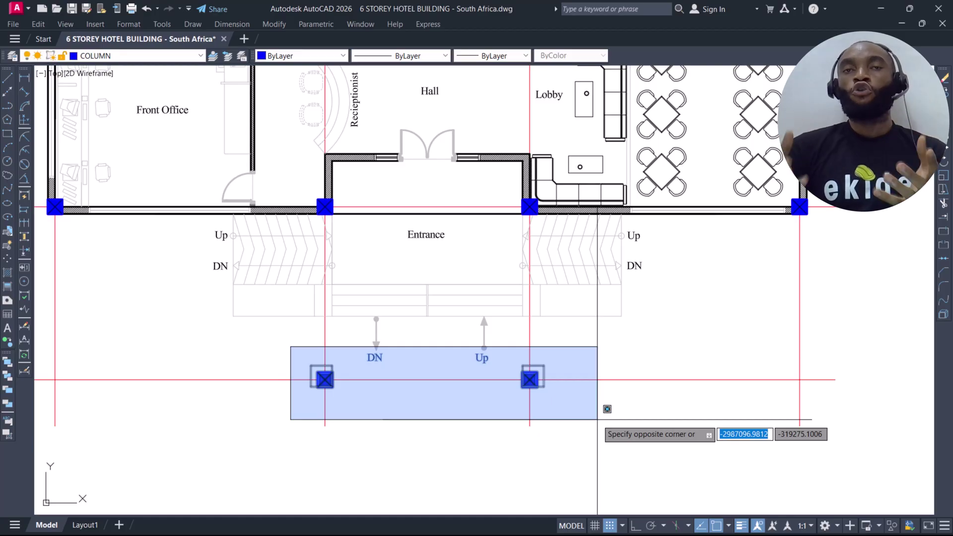
left_click(598, 419)
scroll(598, 420, "down", 6)
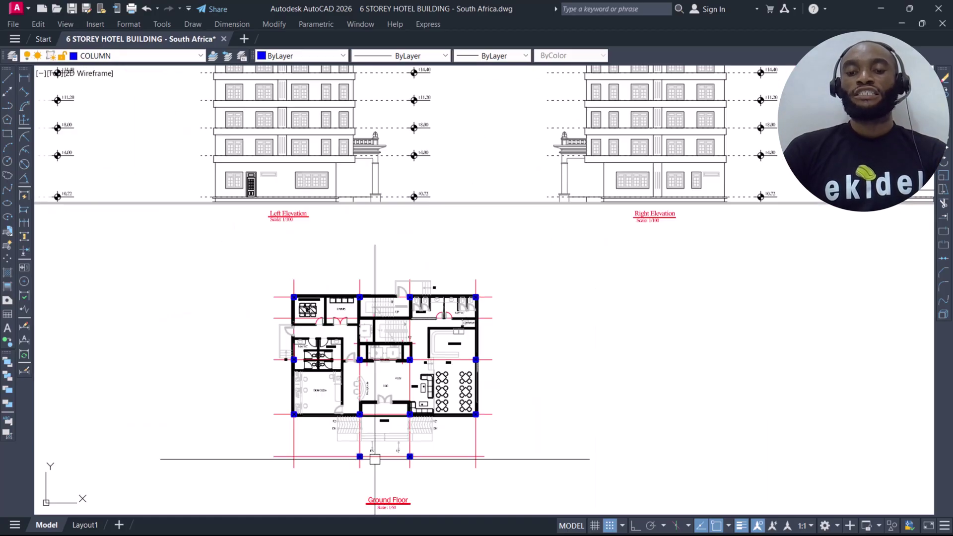
scroll(646, 298, "up", 6)
scroll(561, 308, "down", 4)
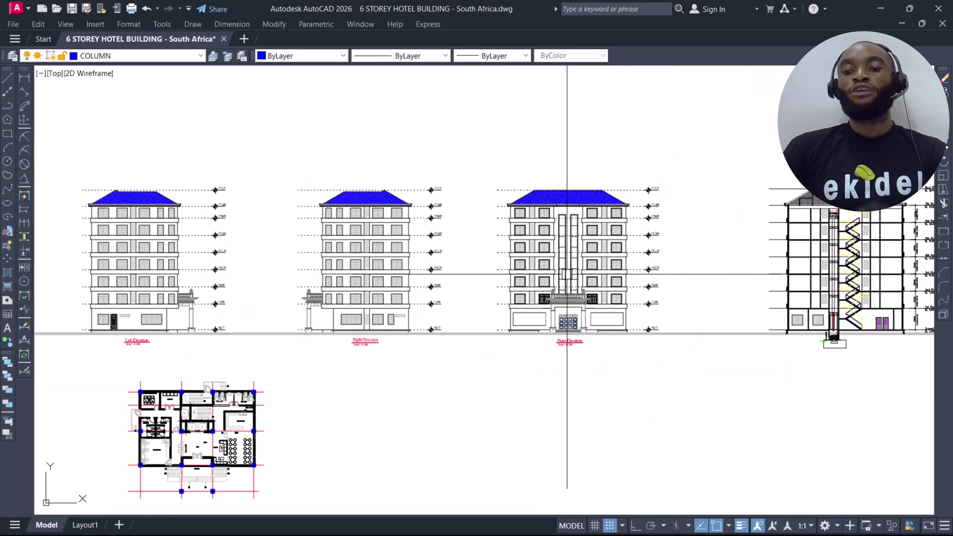
scroll(607, 239, "up", 3)
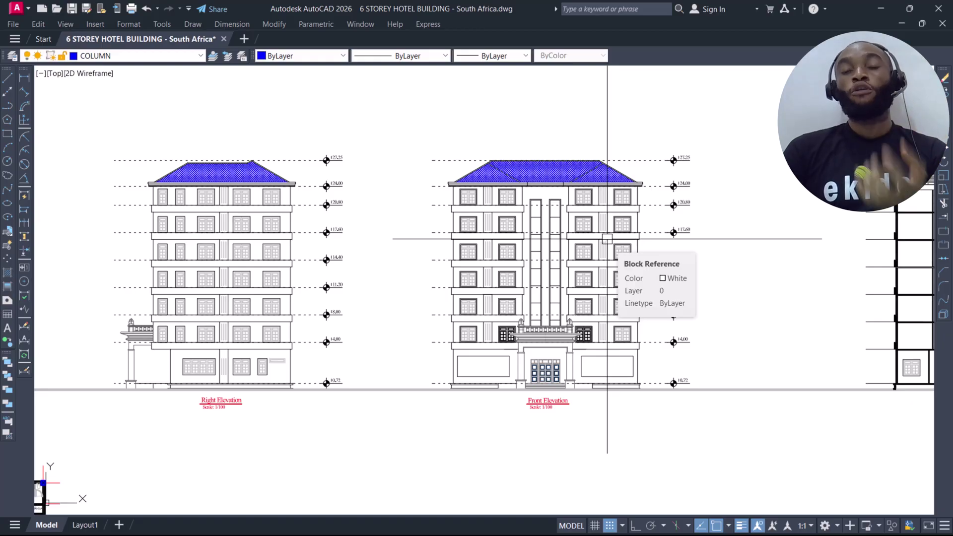
scroll(336, 296, "down", 5)
scroll(362, 284, "up", 6)
scroll(414, 219, "up", 4)
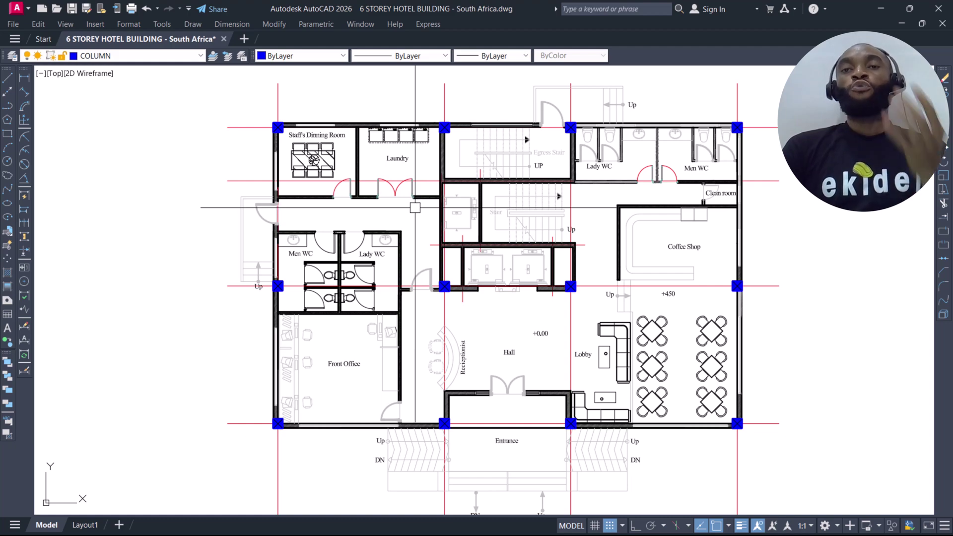
scroll(415, 208, "down", 3)
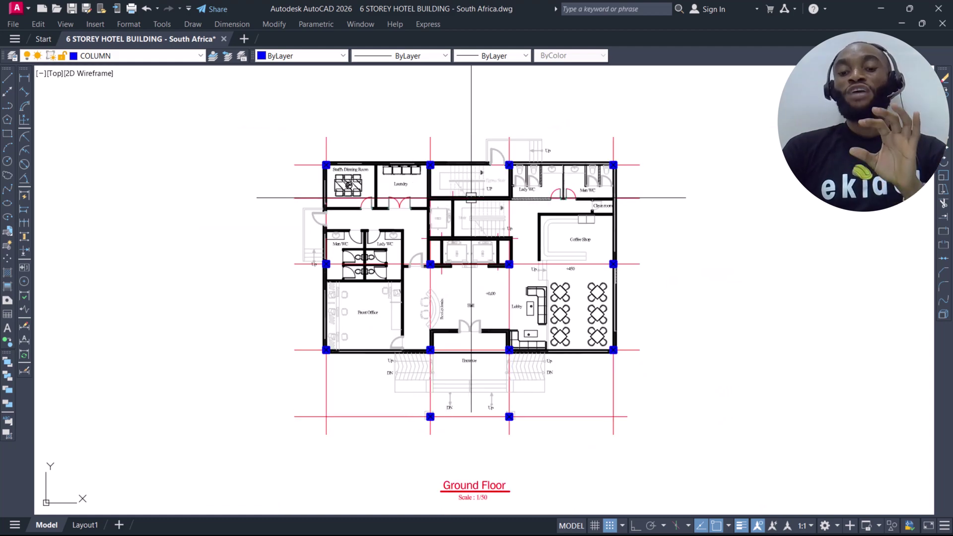
scroll(475, 197, "up", 3)
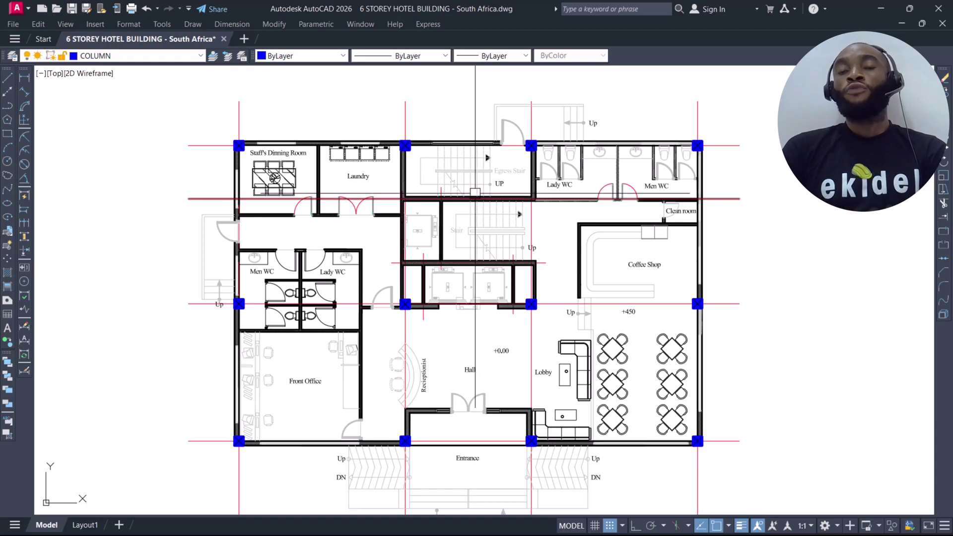
- Review the dimensioned floor plans from Ground Floor through Third Floor - Sixth Floor, including the grid spacing of the last plan
scroll(475, 199, "down", 2)
scroll(522, 287, "down", 5)
middle_click_drag(357, 230, 856, 276)
scroll(462, 213, "up", 5)
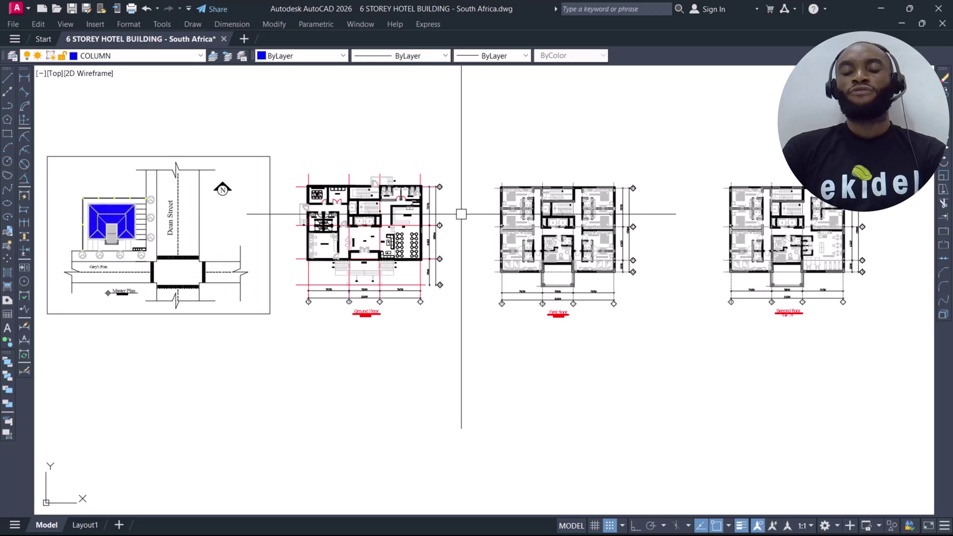
scroll(625, 325, "up", 3)
scroll(624, 326, "down", 3)
middle_click_drag(624, 326, 372, 313)
scroll(372, 313, "down", 2)
middle_click_drag(464, 315, 347, 324)
scroll(521, 336, "up", 6)
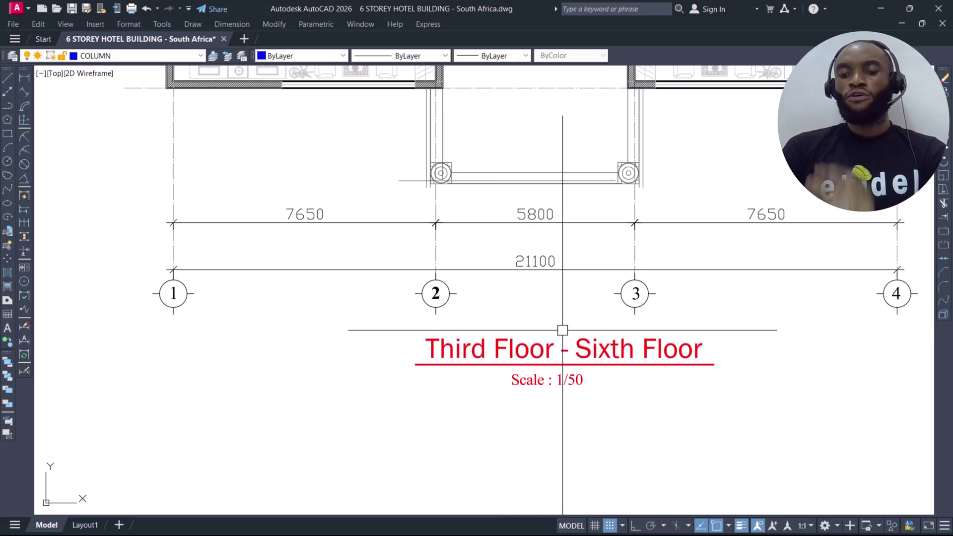
- Compare the ground-floor column layout with the First floor, Second floor and Third Floor - Sixth Floor plans
scroll(563, 330, "down", 4)
middle_click_drag(514, 210, 547, 328)
scroll(547, 328, "down", 8)
left_click(630, 318)
scroll(611, 330, "up", 5)
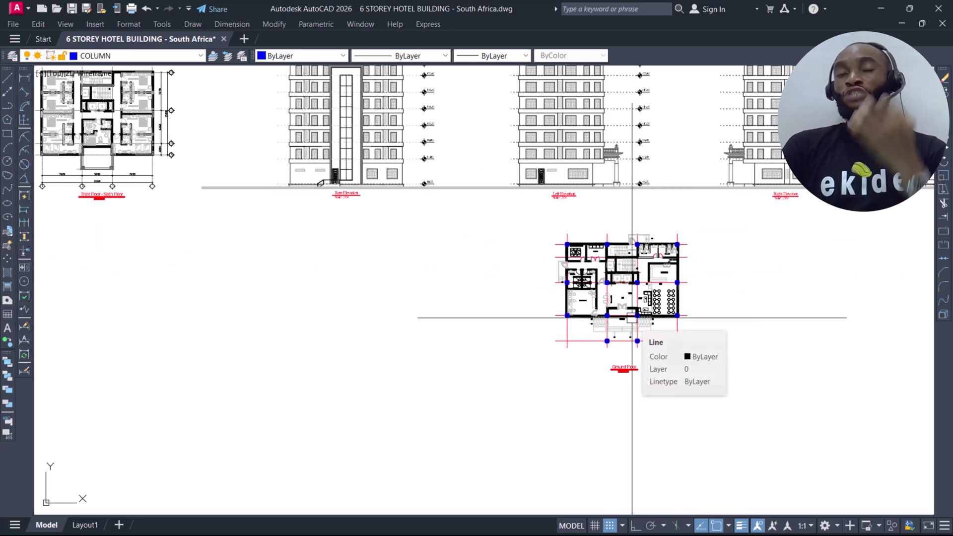
scroll(652, 302, "up", 4)
middle_click_drag(646, 279, 531, 311)
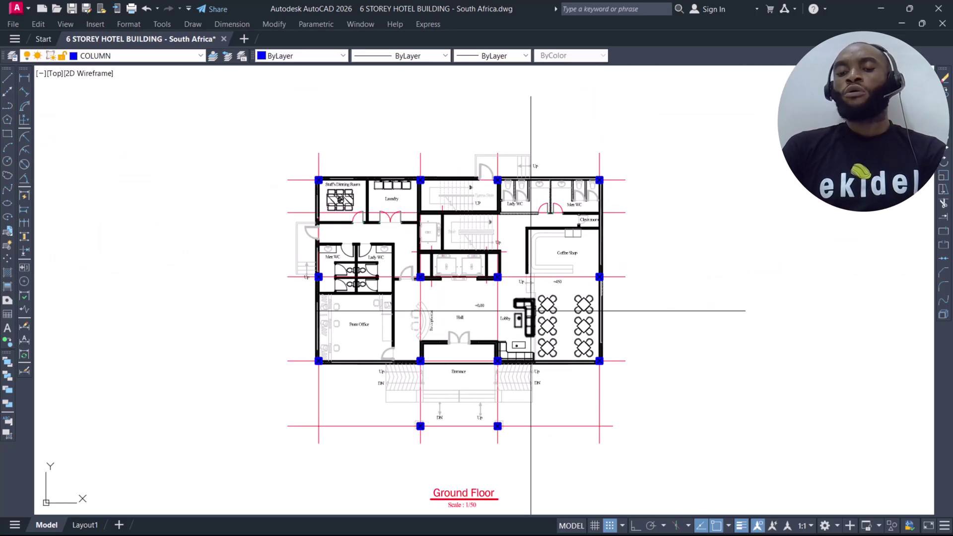
scroll(602, 315, "down", 4)
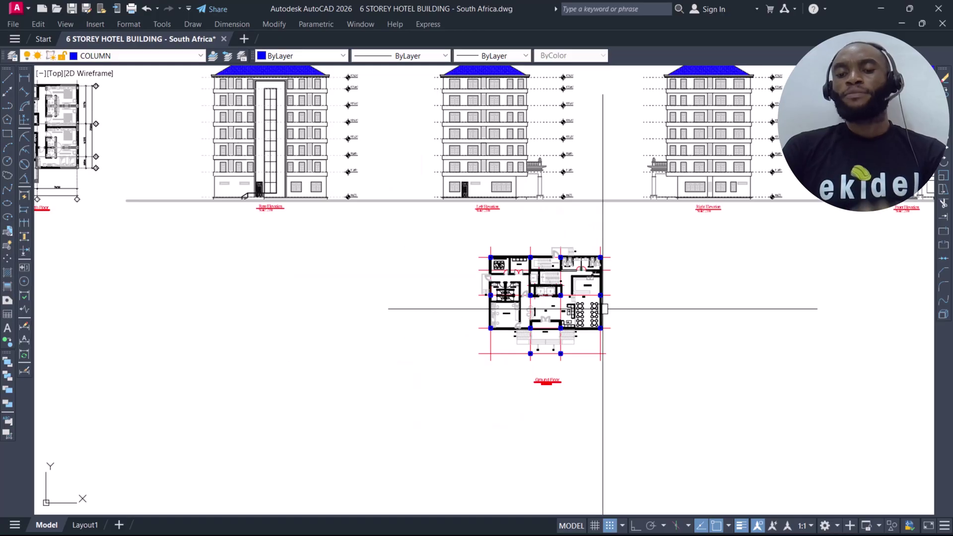
middle_click_drag(583, 302, 916, 340)
middle_click_drag(255, 281, 606, 283)
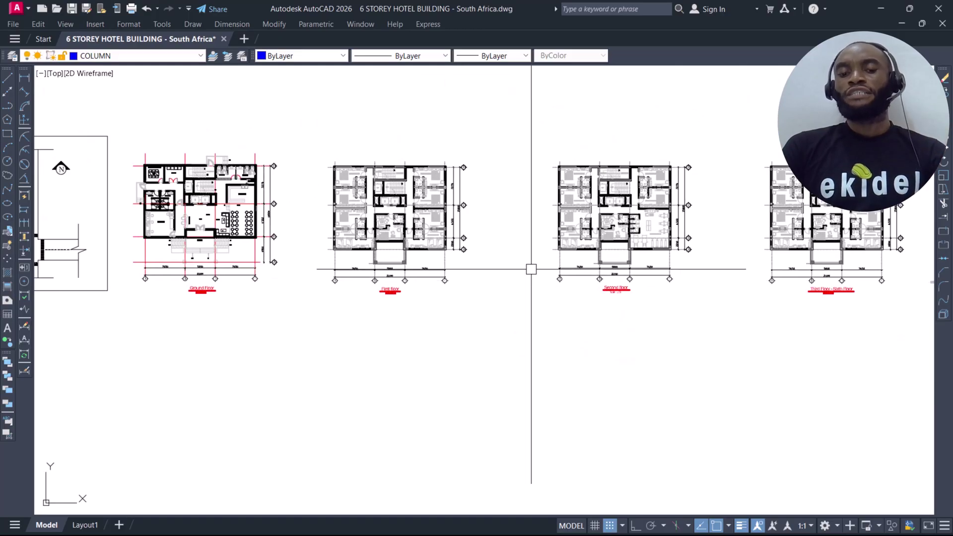
scroll(397, 243, "up", 1)
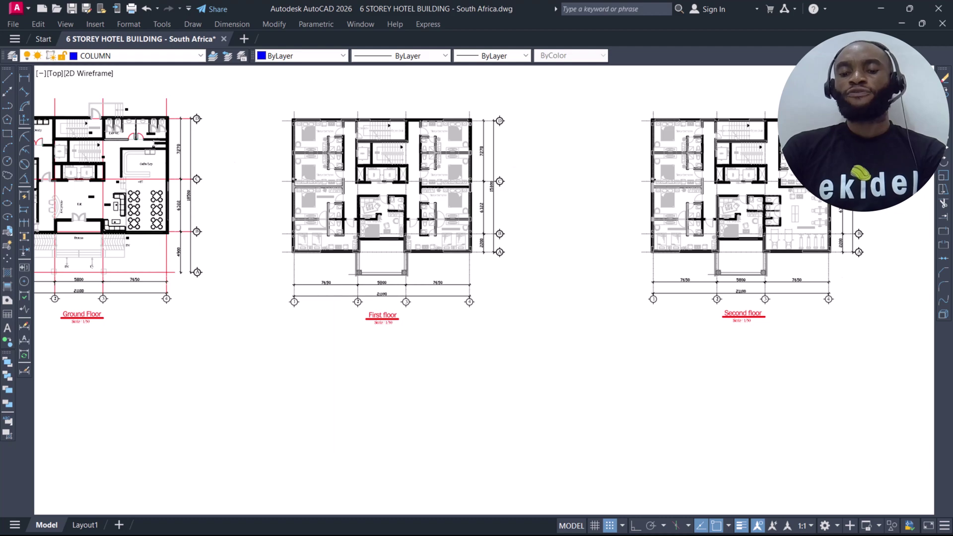
scroll(404, 253, "down", 3)
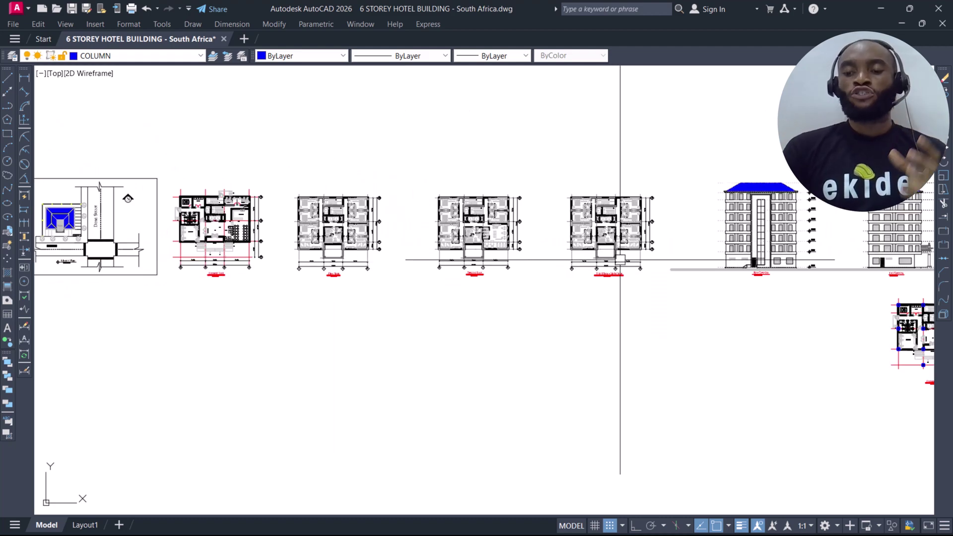
- Examine the storeys and level marks on the Front Elevation against the ground-floor column layout
middle_click_drag(709, 272, 243, 305)
scroll(795, 257, "up", 2)
middle_click_drag(813, 255, 678, 253)
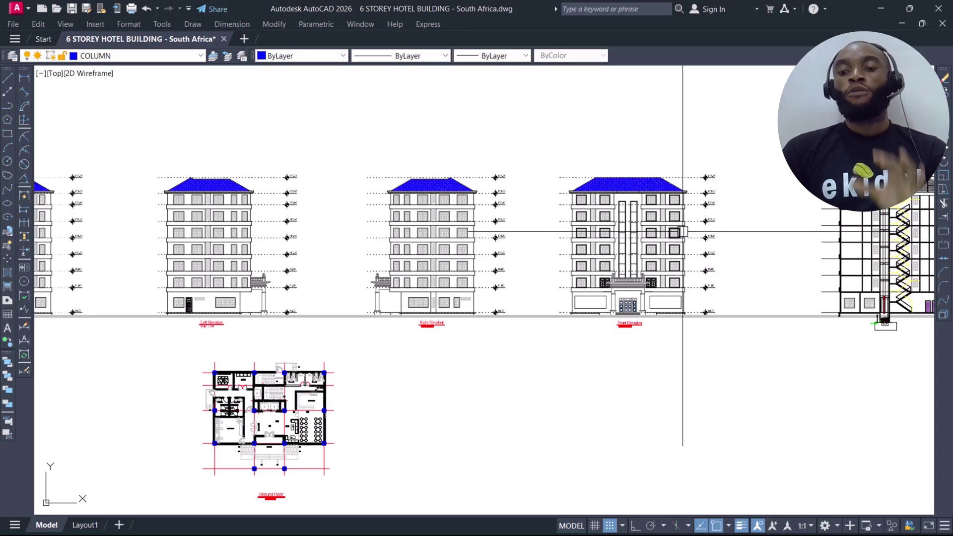
scroll(691, 232, "up", 5)
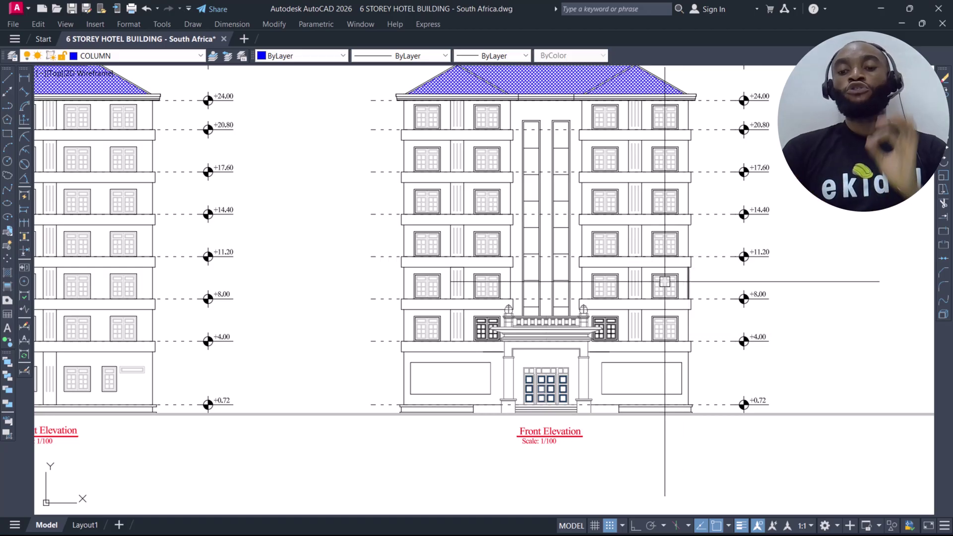
scroll(666, 278, "down", 5)
scroll(428, 343, "up", 7)
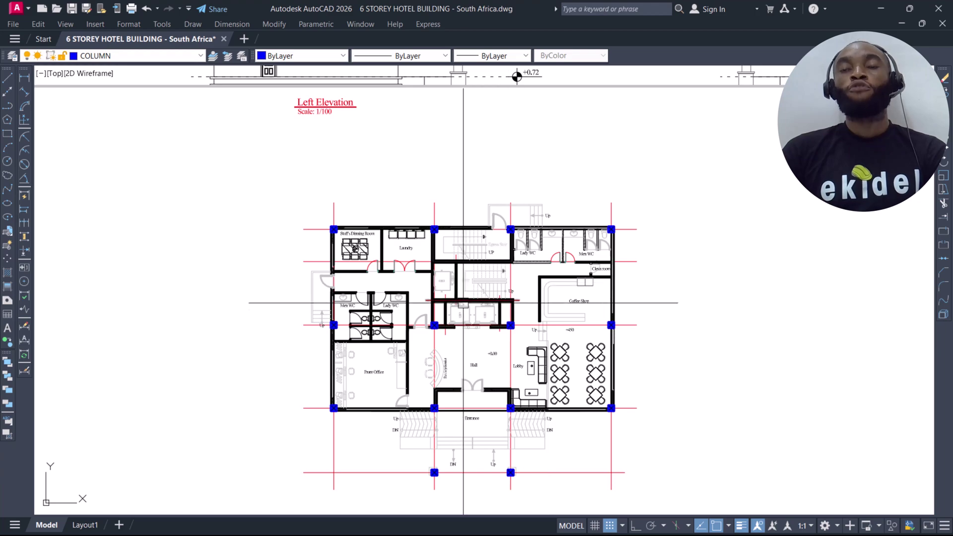
scroll(500, 287, "down", 3)
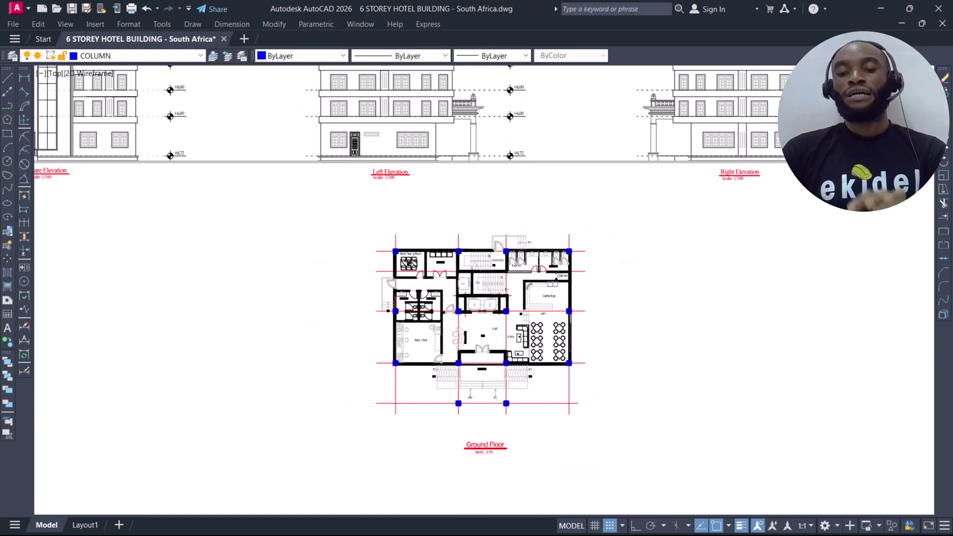
scroll(490, 286, "up", 3)
scroll(542, 288, "down", 3)
- Examine the Third Floor - Sixth Floor plan alongside the rear elevation's storeys and level marks
scroll(547, 290, "down", 3)
mouse_move(548, 290)
middle_mouse_down()
mouse_move(379, 330)
mouse_move(549, 324)
mouse_move(472, 323)
mouse_move(358, 294)
middle_mouse_up()
scroll(407, 295, "up", 4)
middle_click_drag(463, 298, 149, 308)
scroll(504, 329, "down", 4)
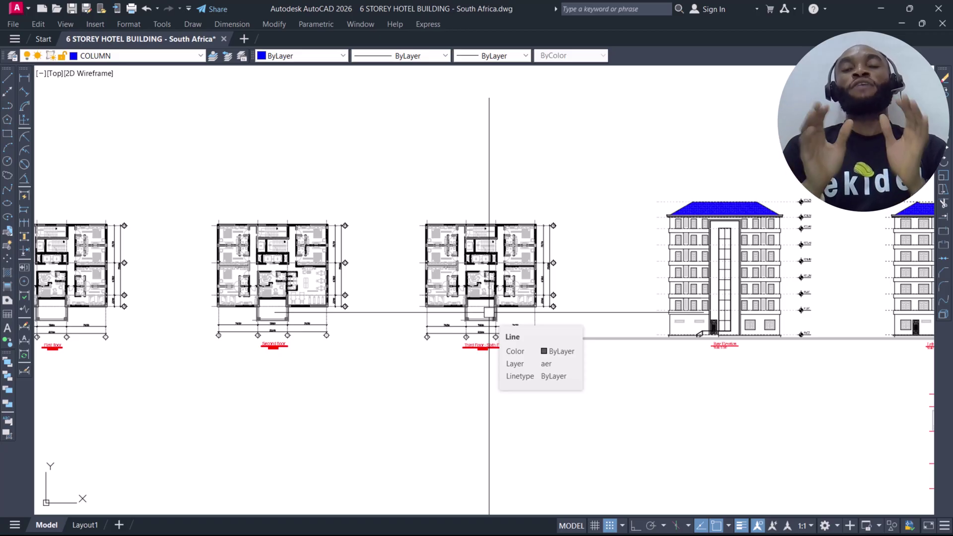
scroll(443, 271, "down", 2)
scroll(524, 270, "up", 4)
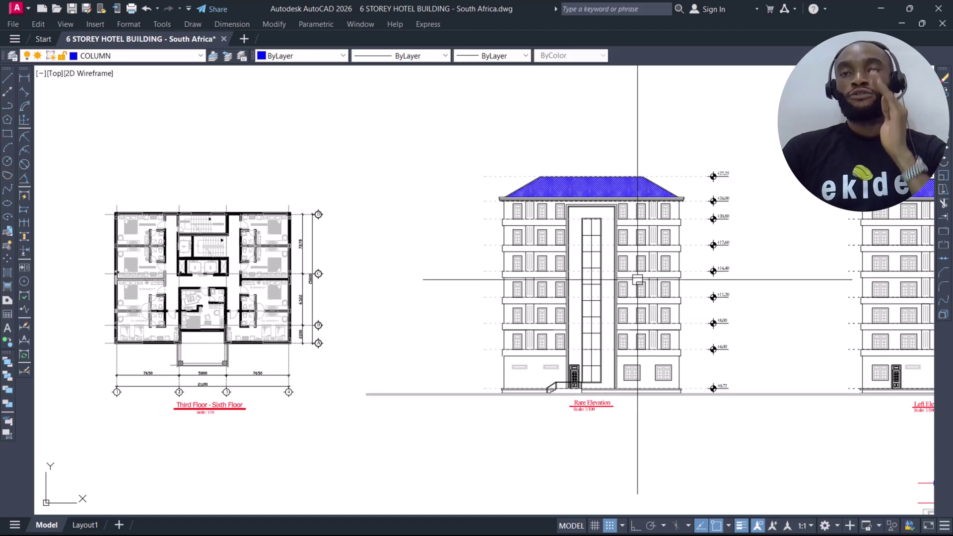
middle_click_drag(607, 269, 505, 267)
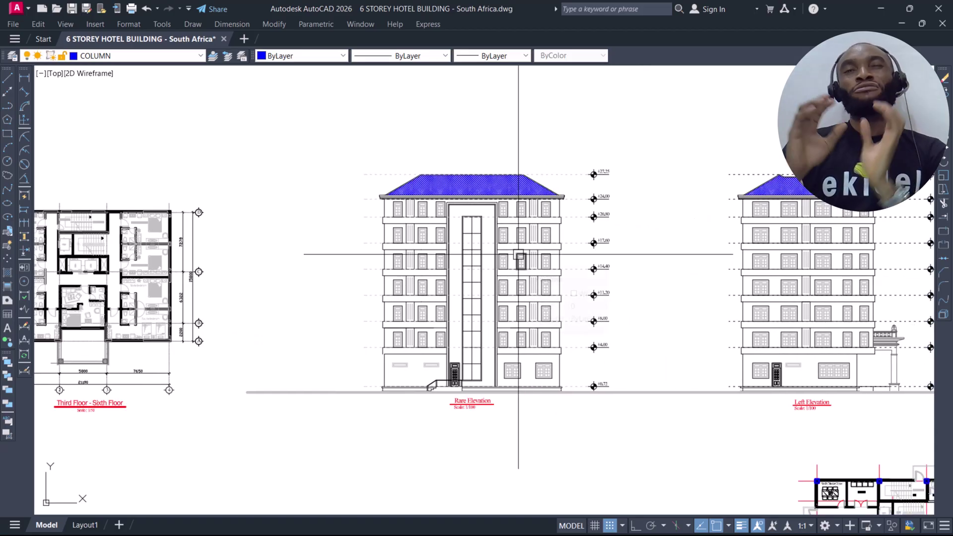